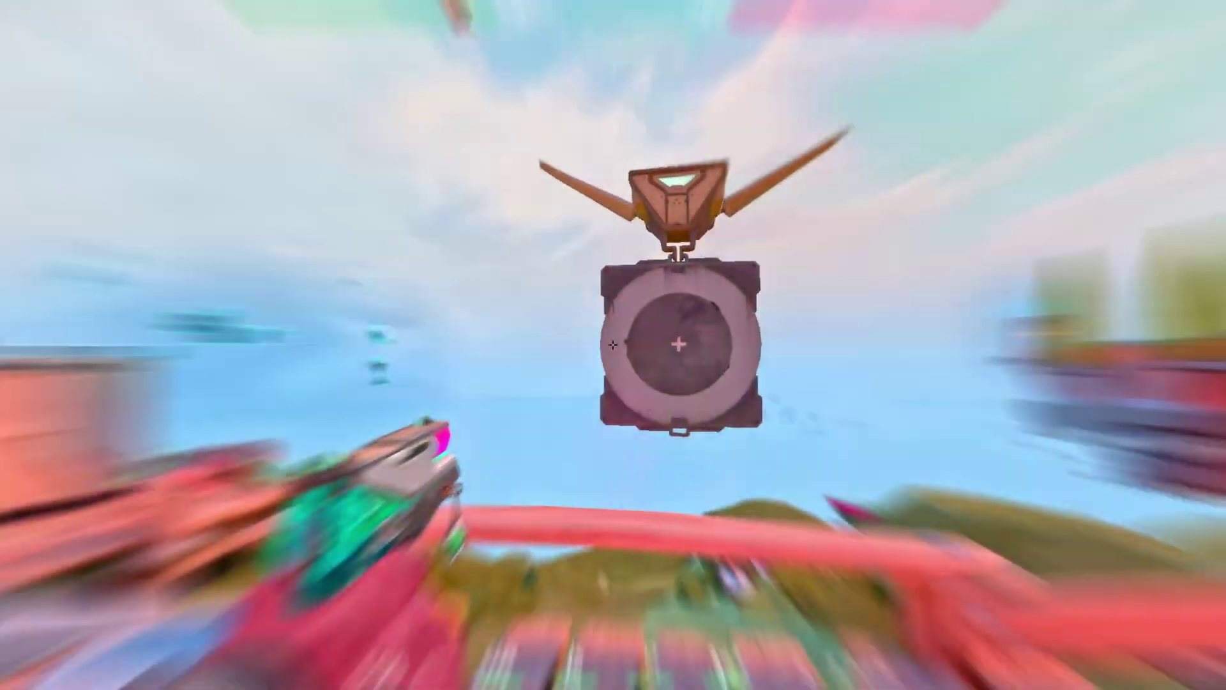
Switch to the knife, then minimize VALORANT with Windows+D to show the desktop
{"action": "key", "text": "3"}
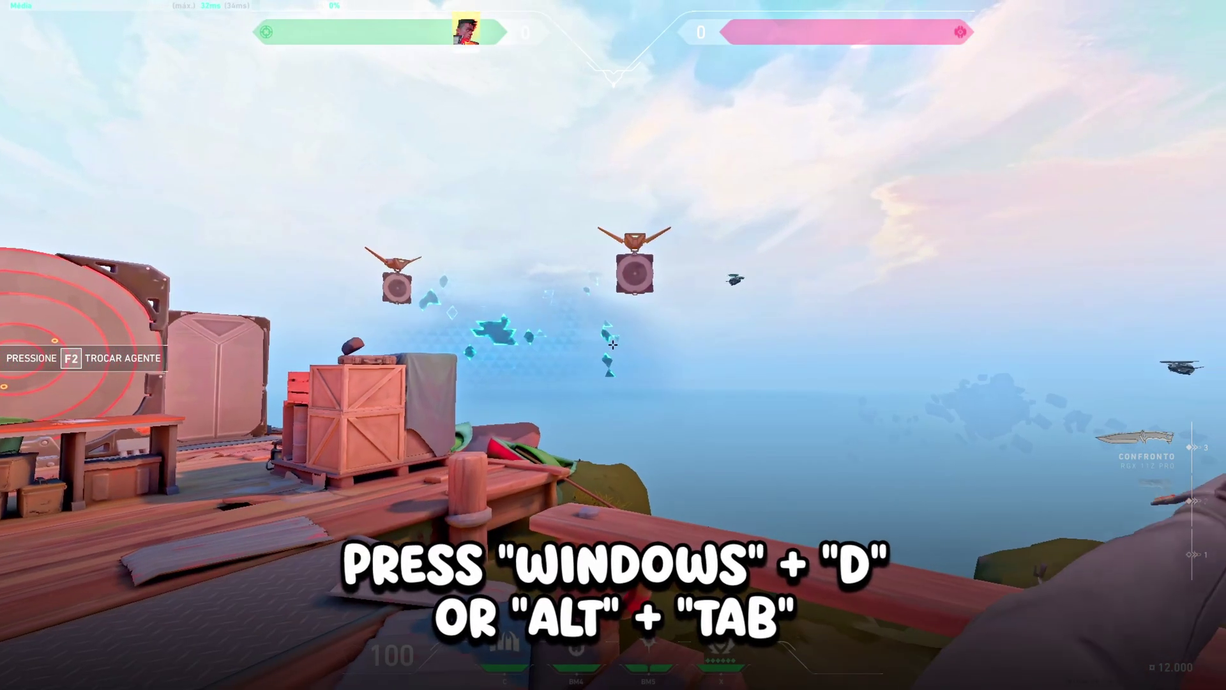
{"action": "key", "text": "super+d"}
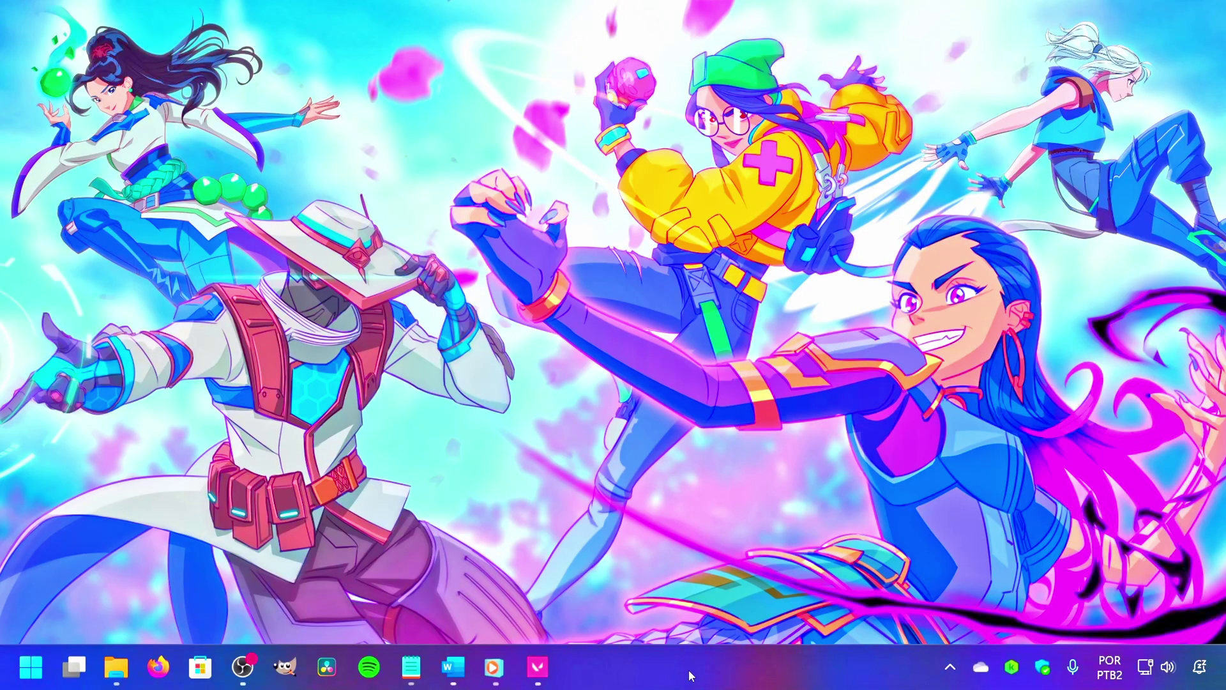
Open Task Manager's Details list, filter it by 'VALORANT' and select VALORANT-Win64-Shipping.exe
{"action": "right_click", "coordinate": [690, 675]}
{"action": "left_click", "coordinate": [754, 592]}
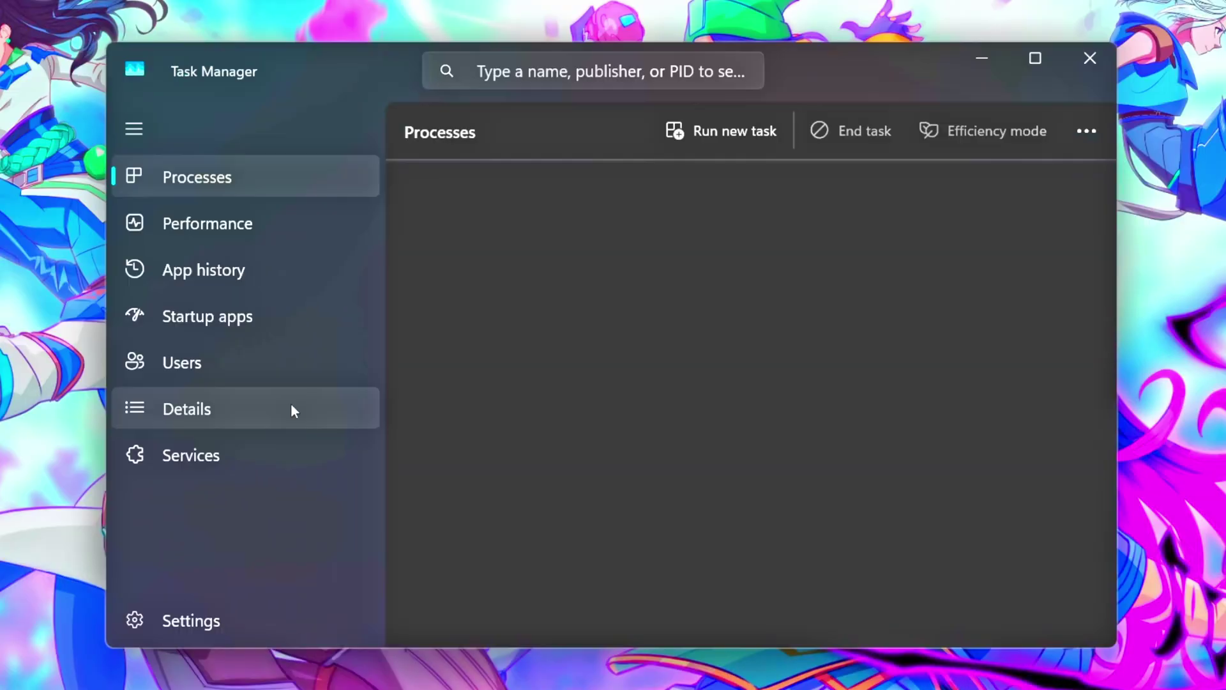
{"action": "left_click", "coordinate": [224, 407]}
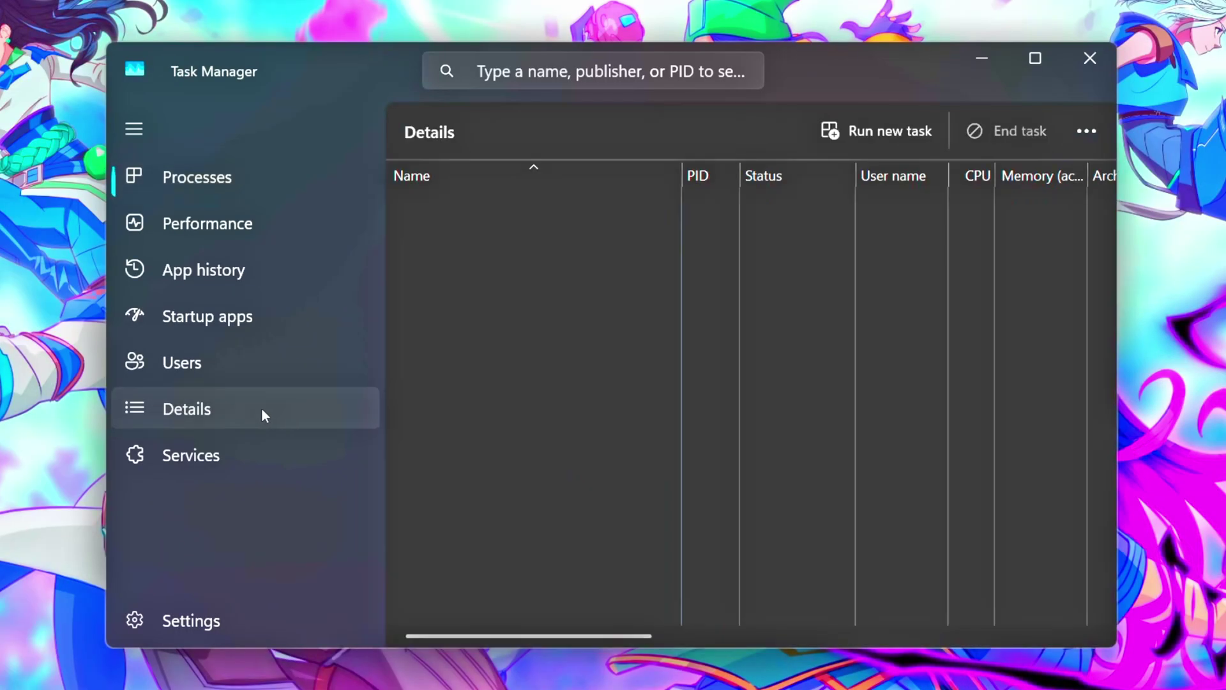
{"action": "left_click", "coordinate": [497, 74]}
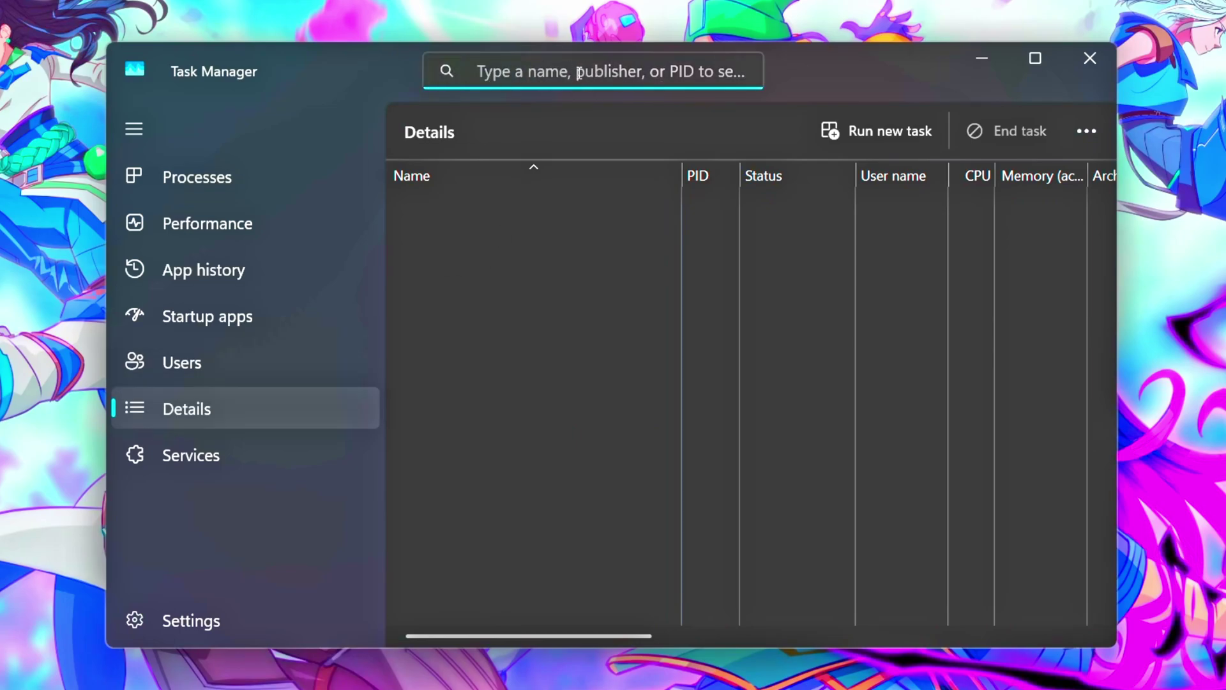
{"action": "type", "text": "VALORANT"}
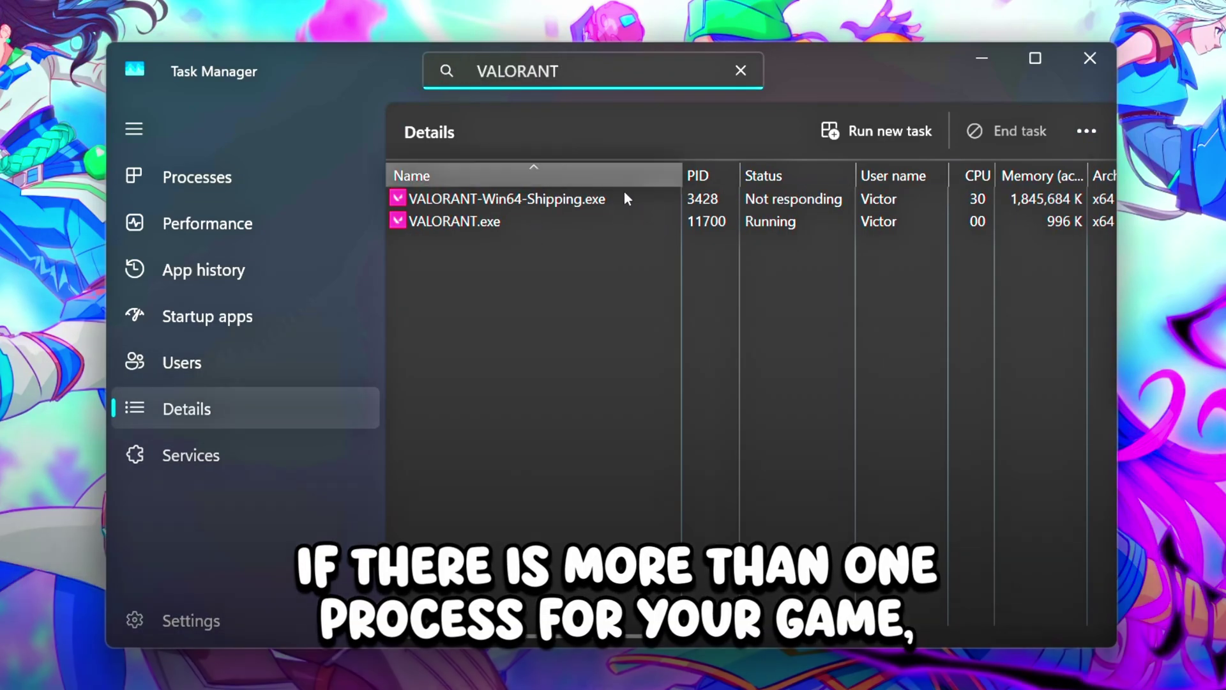
{"action": "left_click", "coordinate": [653, 202]}
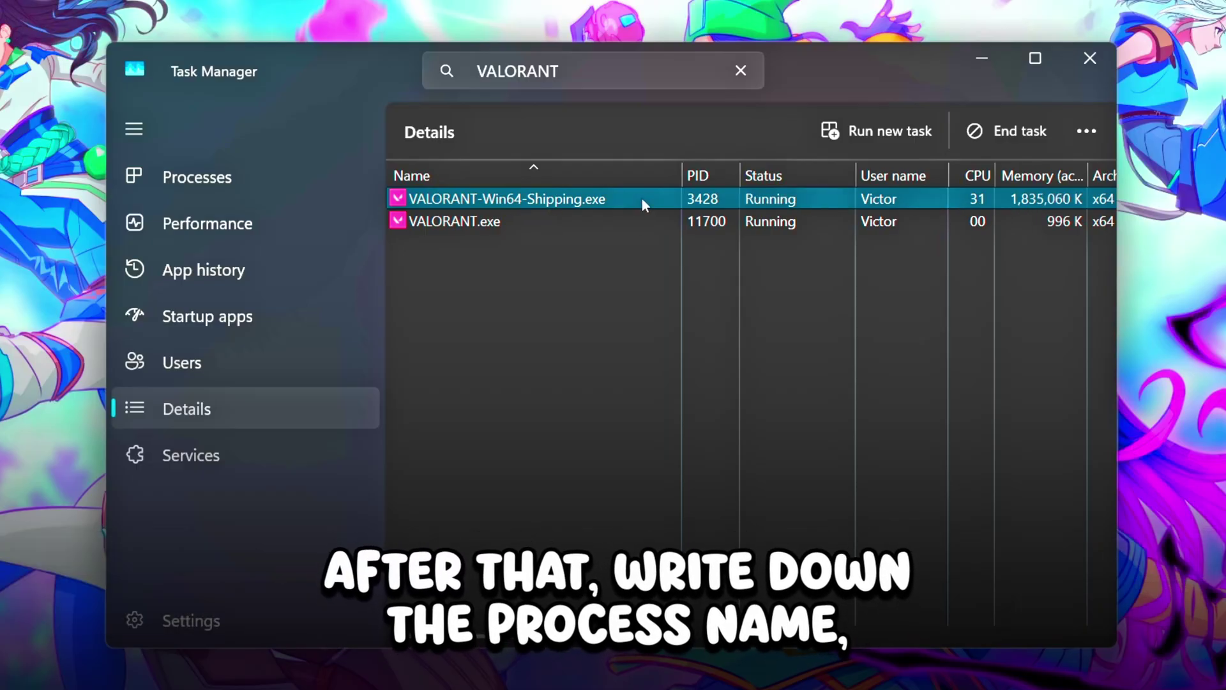
Open the Win64 folder holding VALORANT-Win64-Shipping.exe via its file location
{"action": "right_click", "coordinate": [642, 197]}
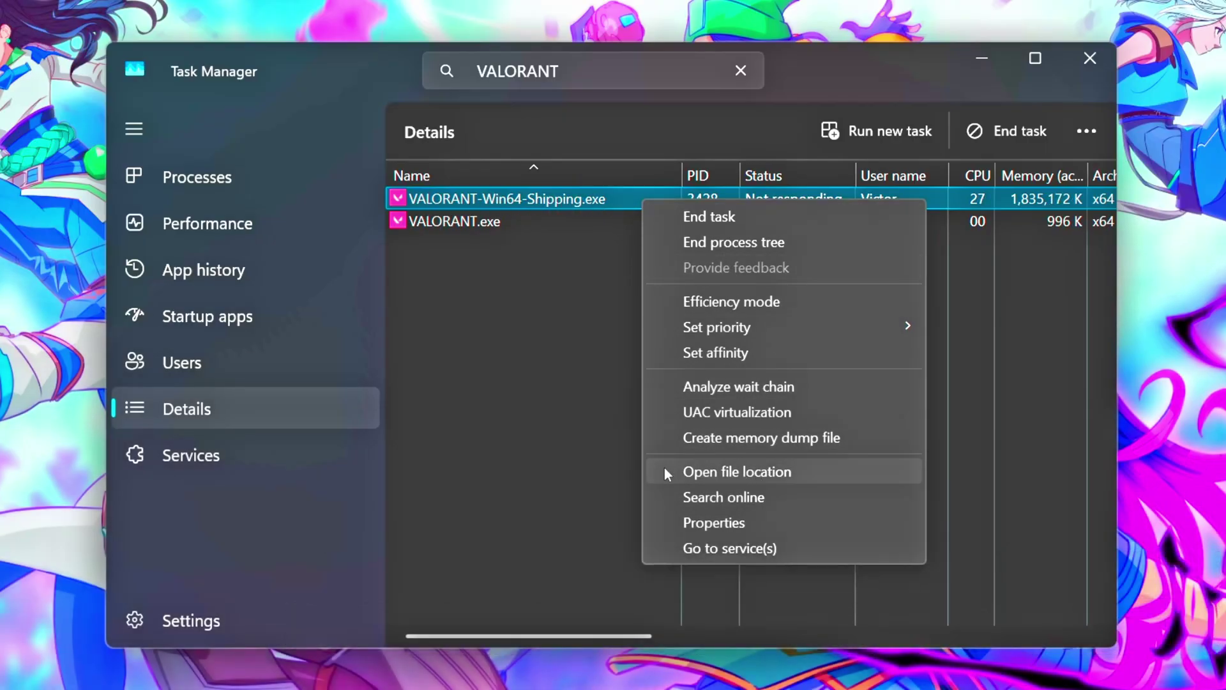
{"action": "left_click", "coordinate": [759, 468]}
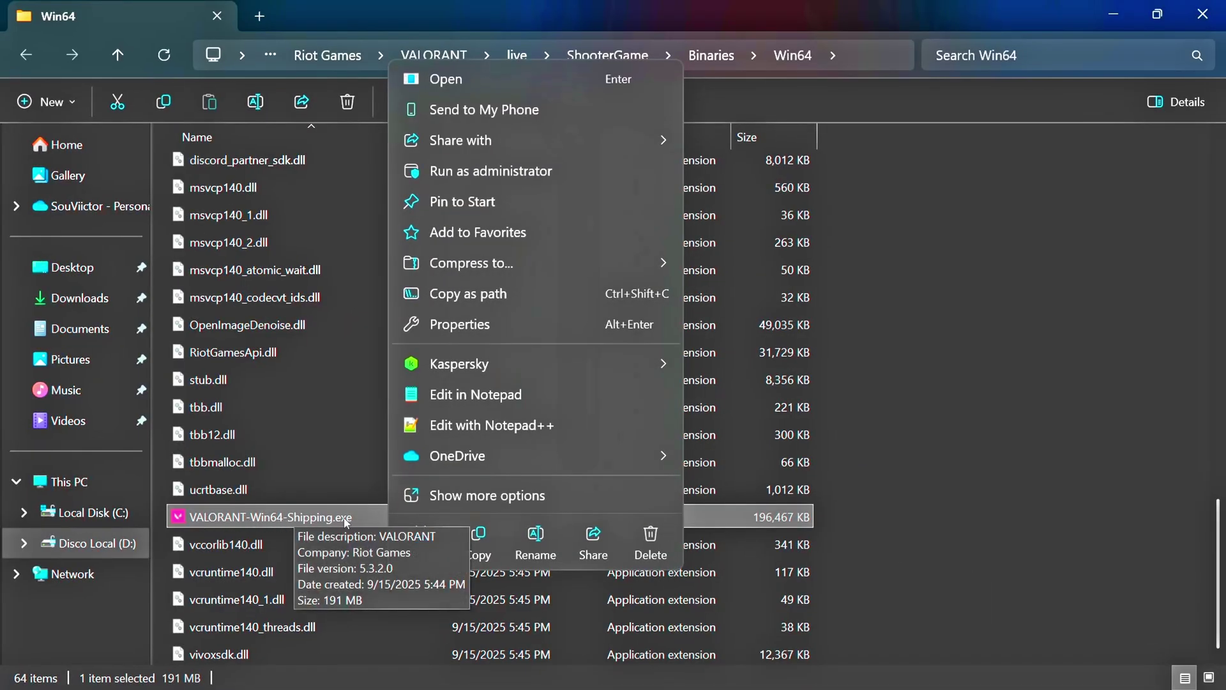
Tick Disable fullscreen optimizations in the exe's Properties Compatibility tab and apply it
{"action": "left_click", "coordinate": [496, 329]}
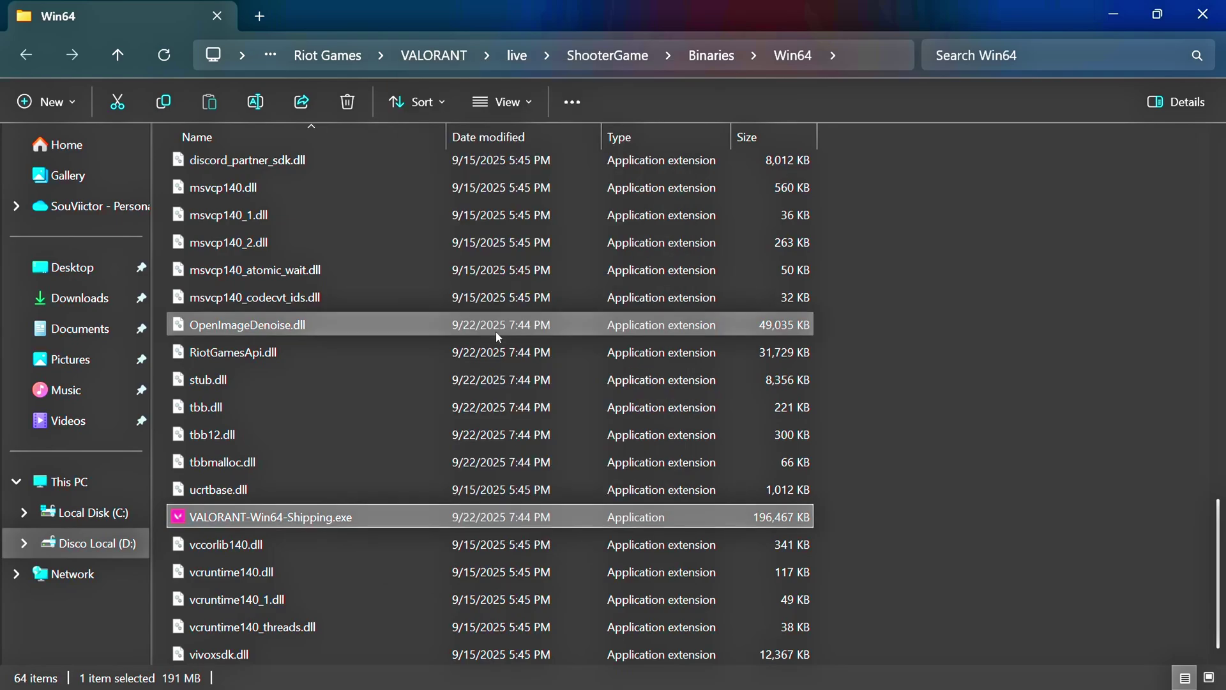
{"action": "left_click_drag", "start_coordinate": [663, 156], "coordinate": [487, 101]}
{"action": "left_click", "coordinate": [567, 157]}
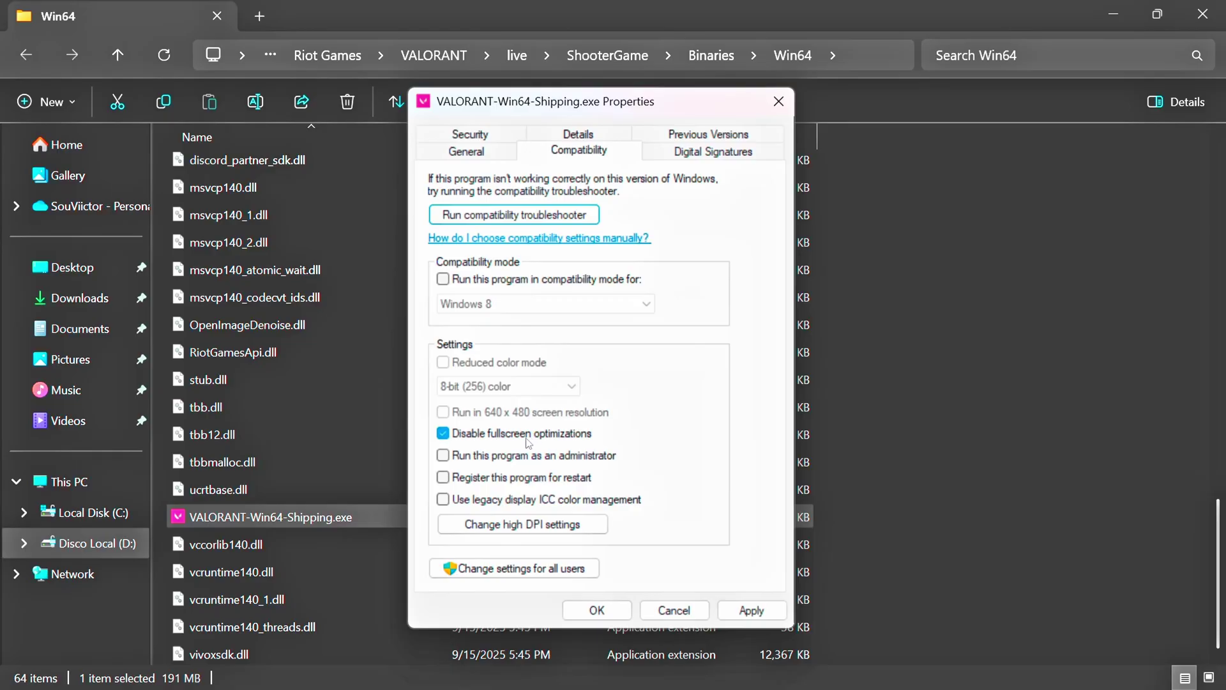
{"action": "left_click", "coordinate": [751, 610]}
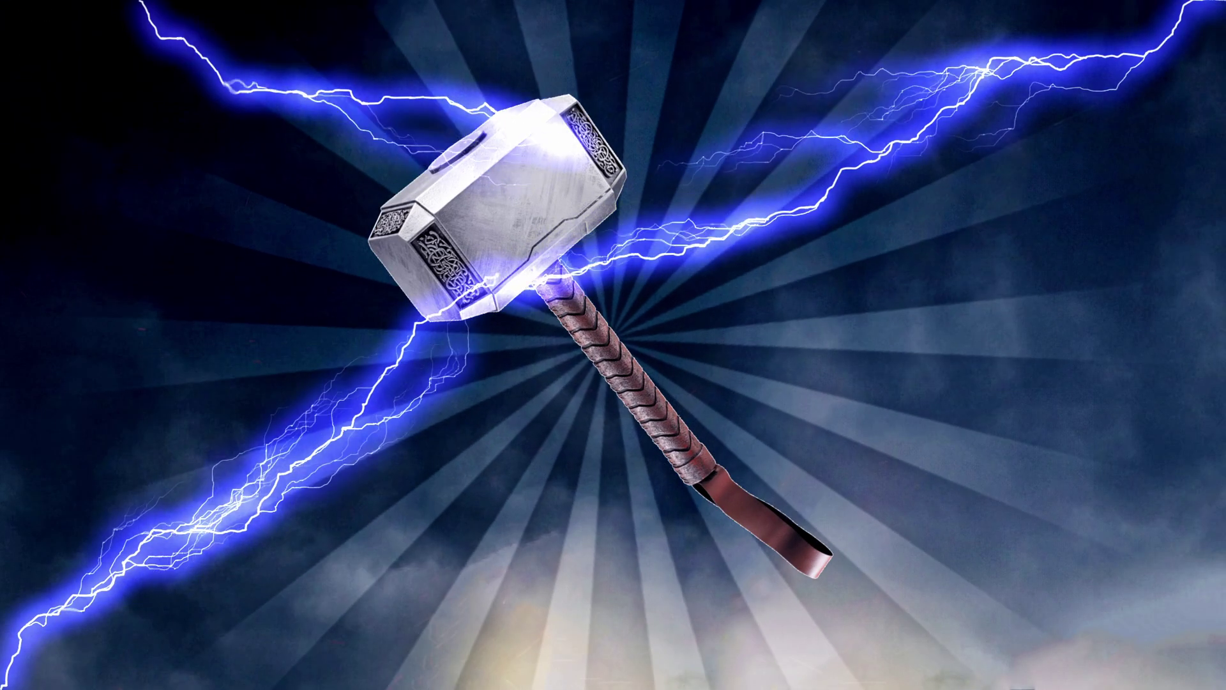
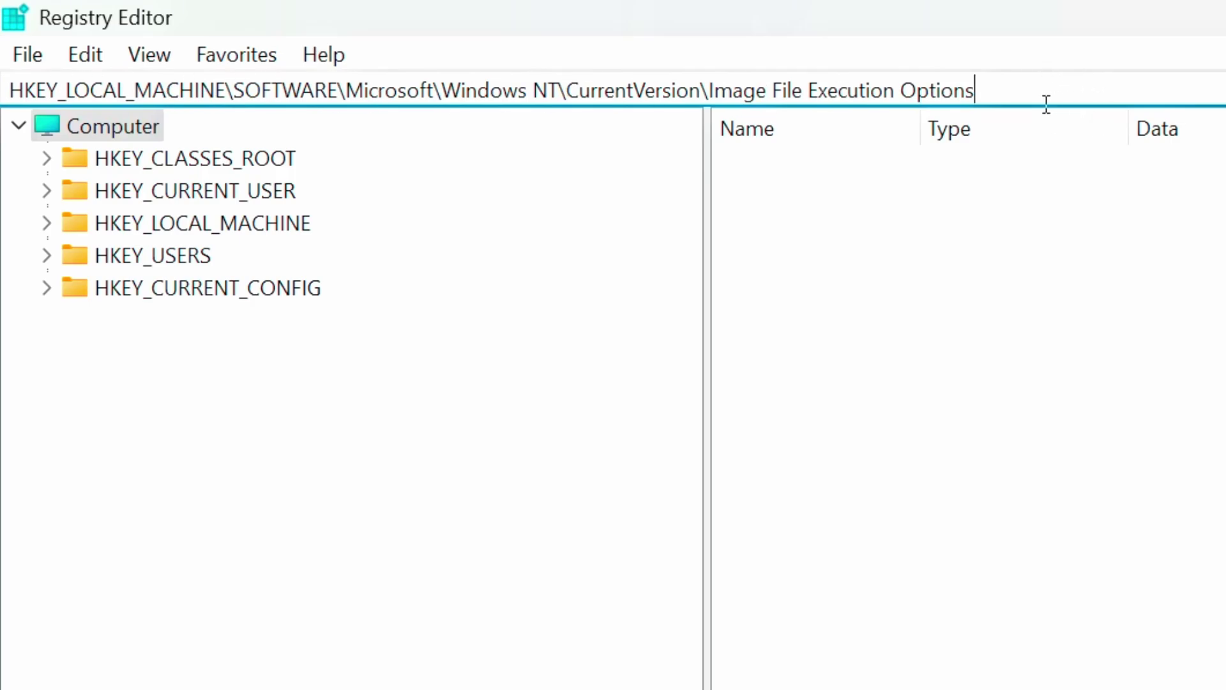
Jump to the Image File Execution Options key via the address bar and bring up its context menu
{"action": "key", "text": "Return"}
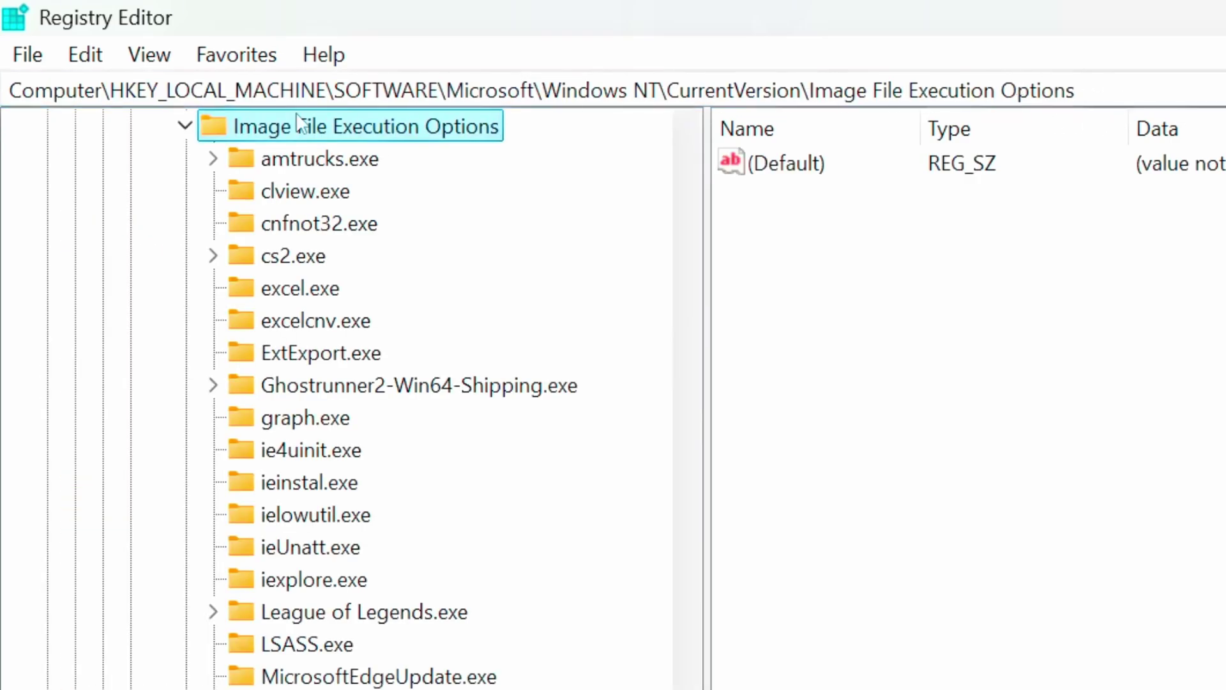
{"action": "right_click", "coordinate": [449, 130]}
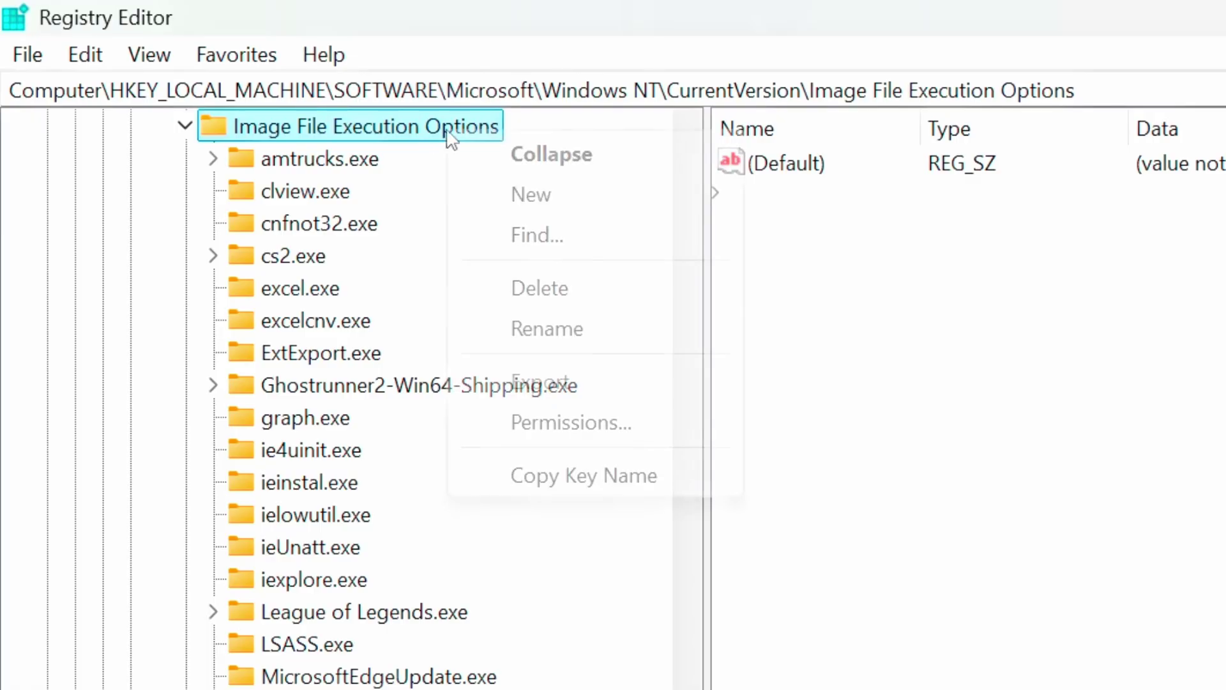
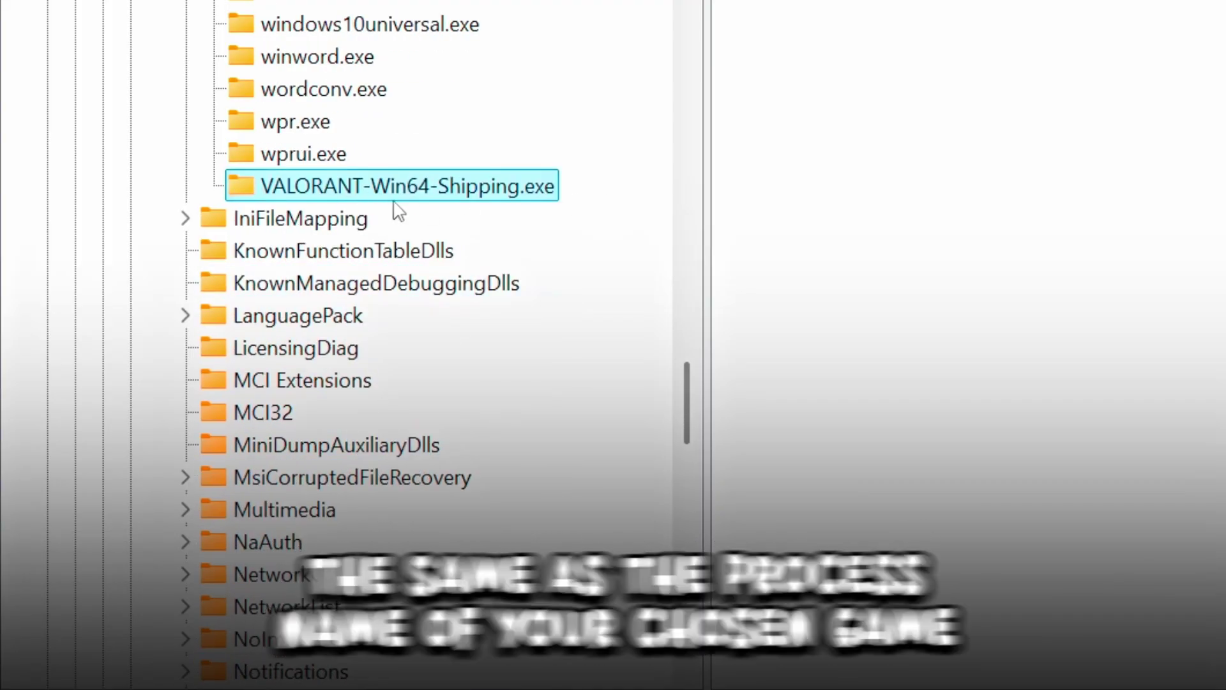
Add a new subkey named PerfOptions under the VALORANT-Win64-Shipping.exe registry key
{"action": "scroll", "coordinate": [372, 169], "scroll_direction": "down", "scroll_amount": 1}
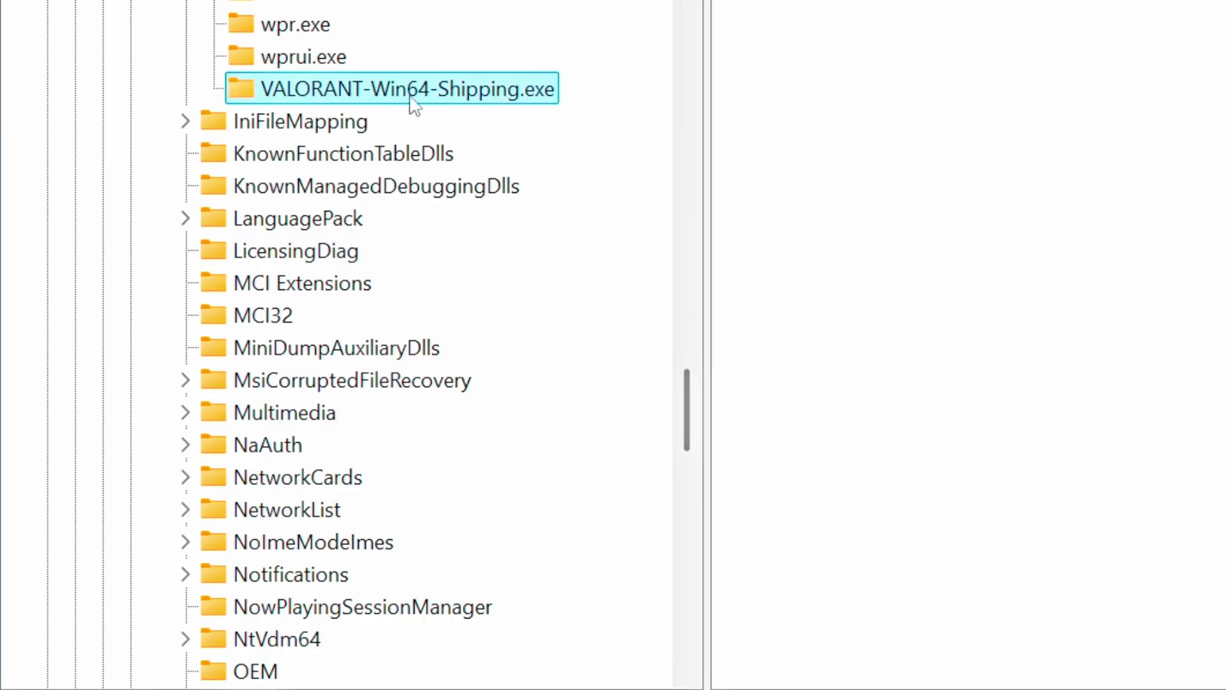
{"action": "right_click", "coordinate": [506, 95]}
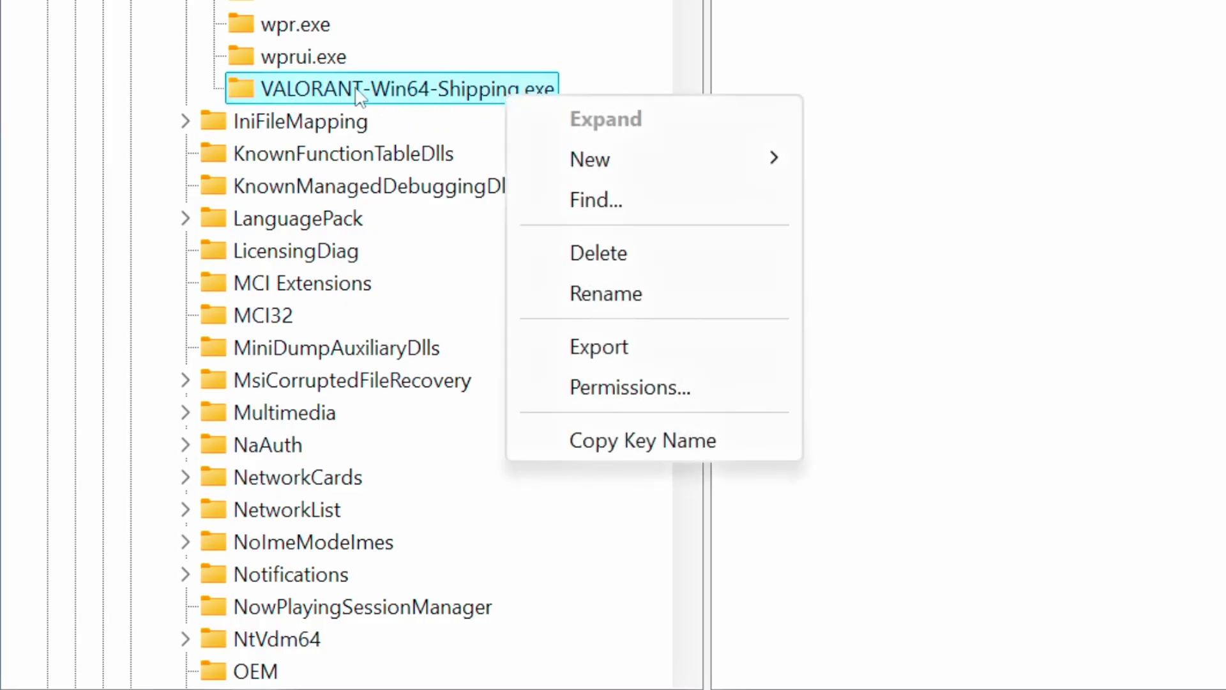
{"action": "mouse_move", "coordinate": [613, 172]}
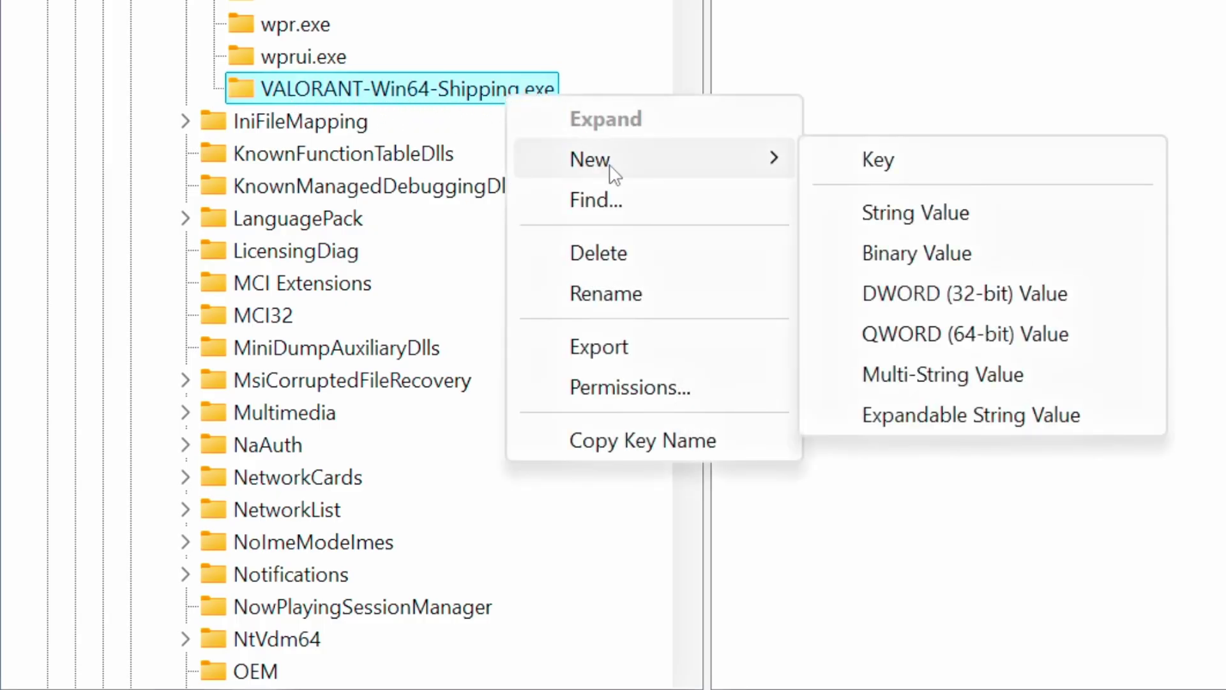
{"action": "left_click", "coordinate": [894, 162]}
{"action": "type", "text": "Perf"}
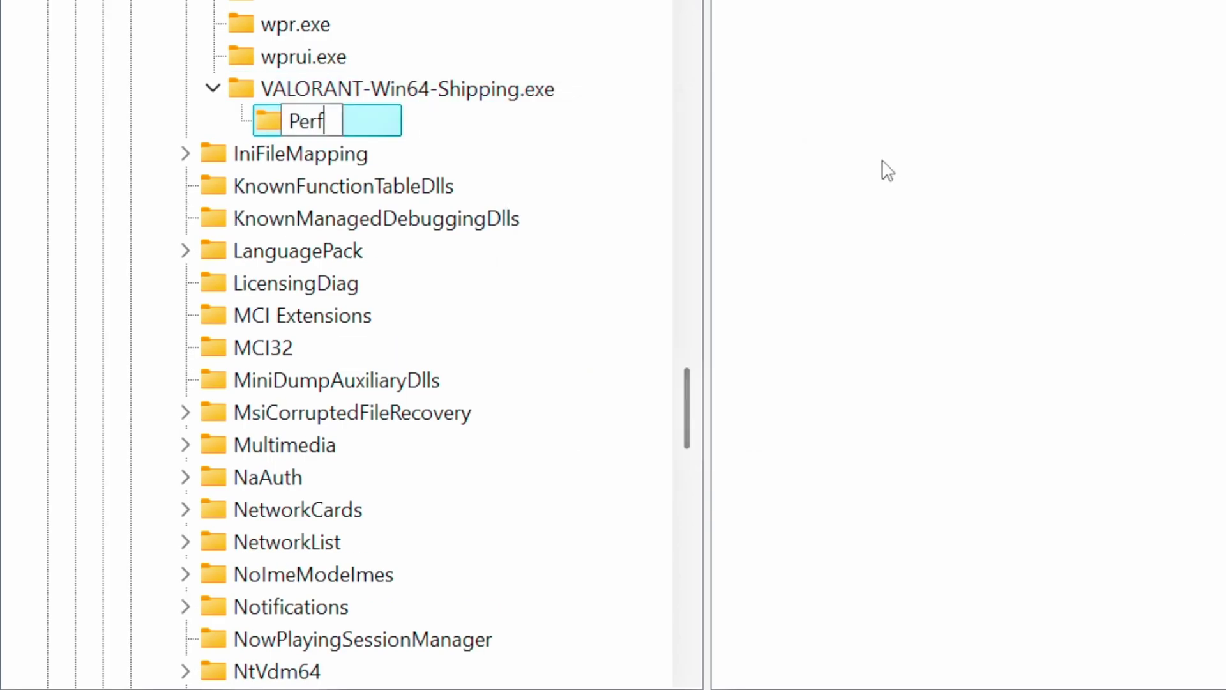
{"action": "type", "text": "Options"}
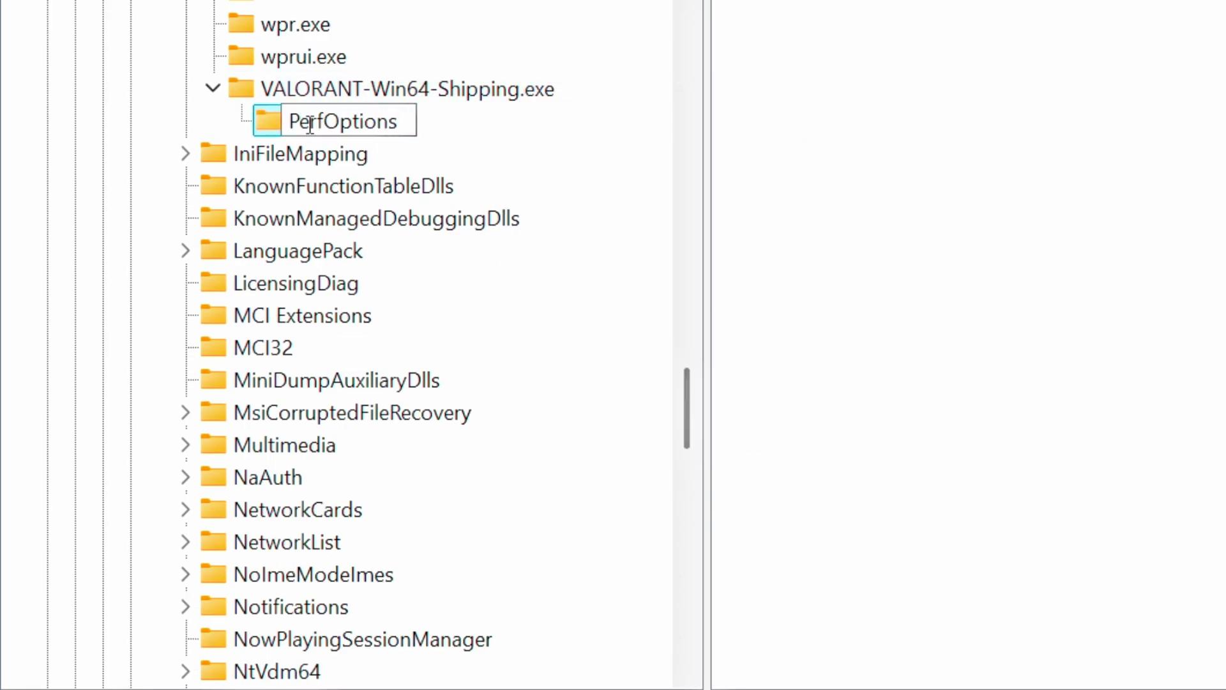
{"action": "key", "text": "Return"}
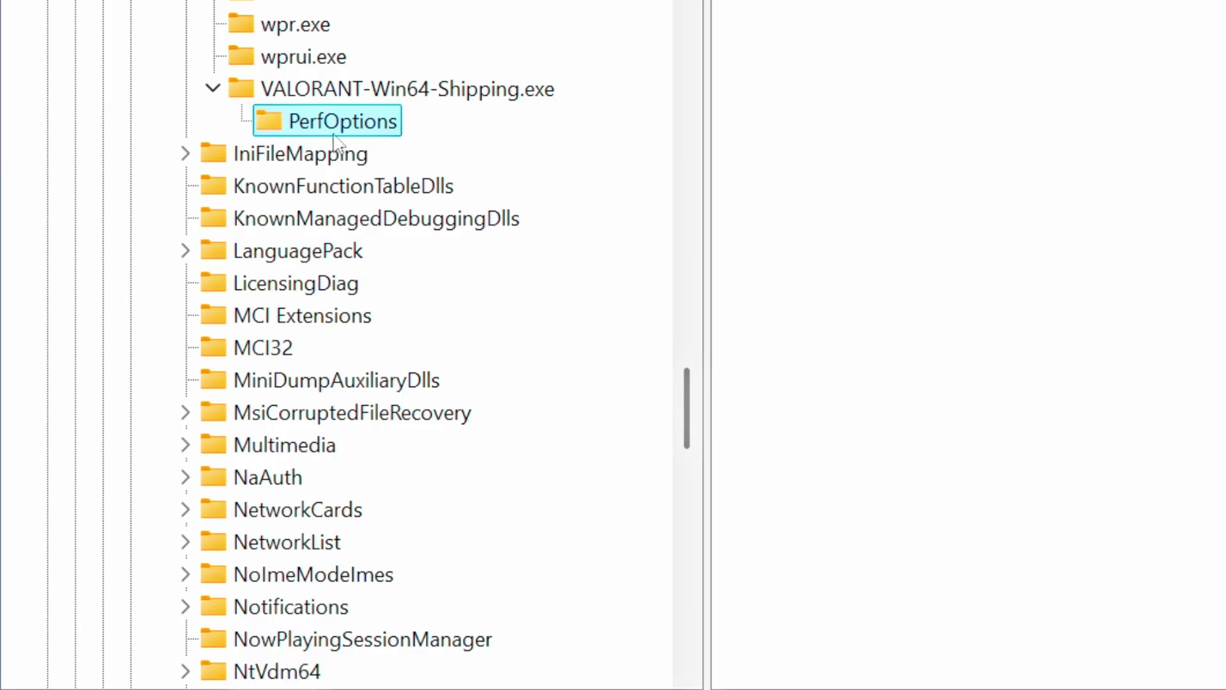
Create a DWORD (32-bit) value CpuPriorityClass under PerfOptions and set its data to 3
{"action": "right_click", "coordinate": [387, 132]}
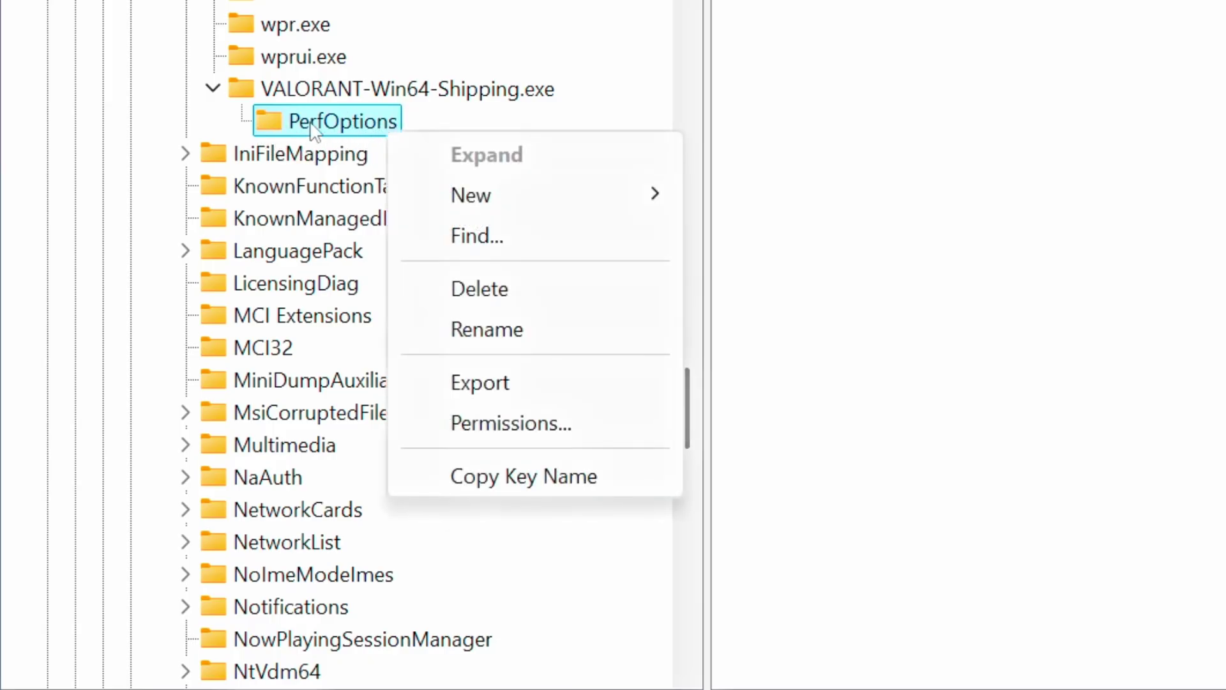
{"action": "mouse_move", "coordinate": [471, 195]}
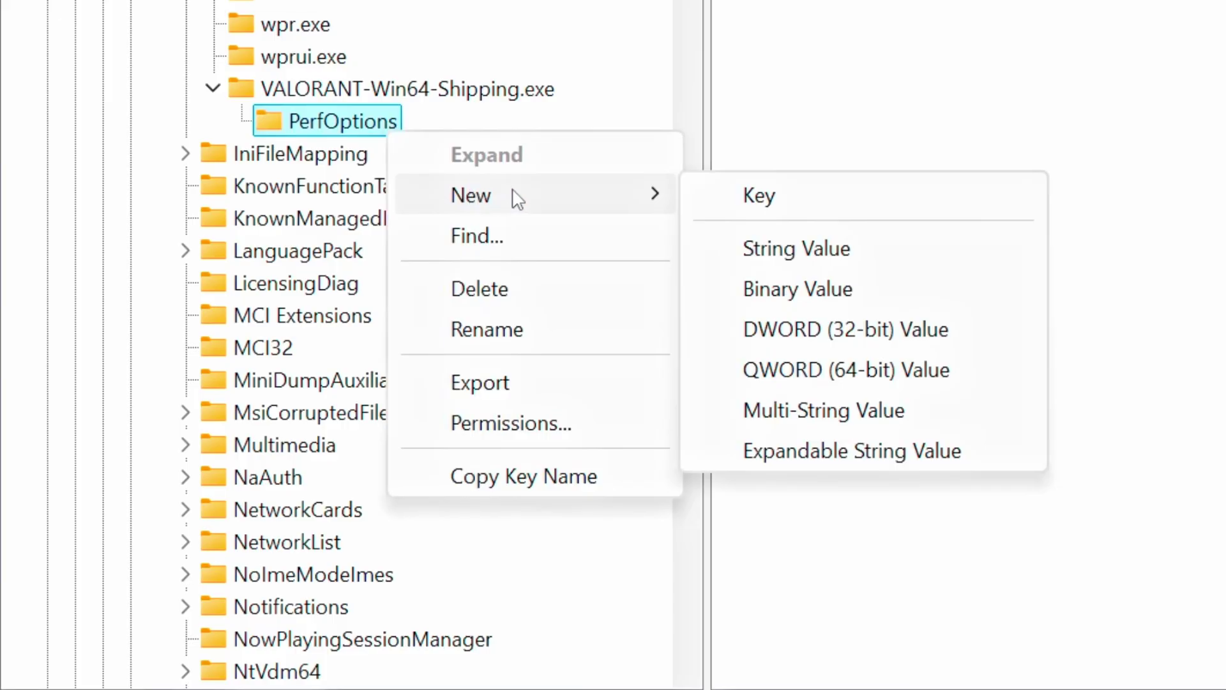
{"action": "left_click", "coordinate": [885, 350]}
{"action": "type", "text": "CpuPri"}
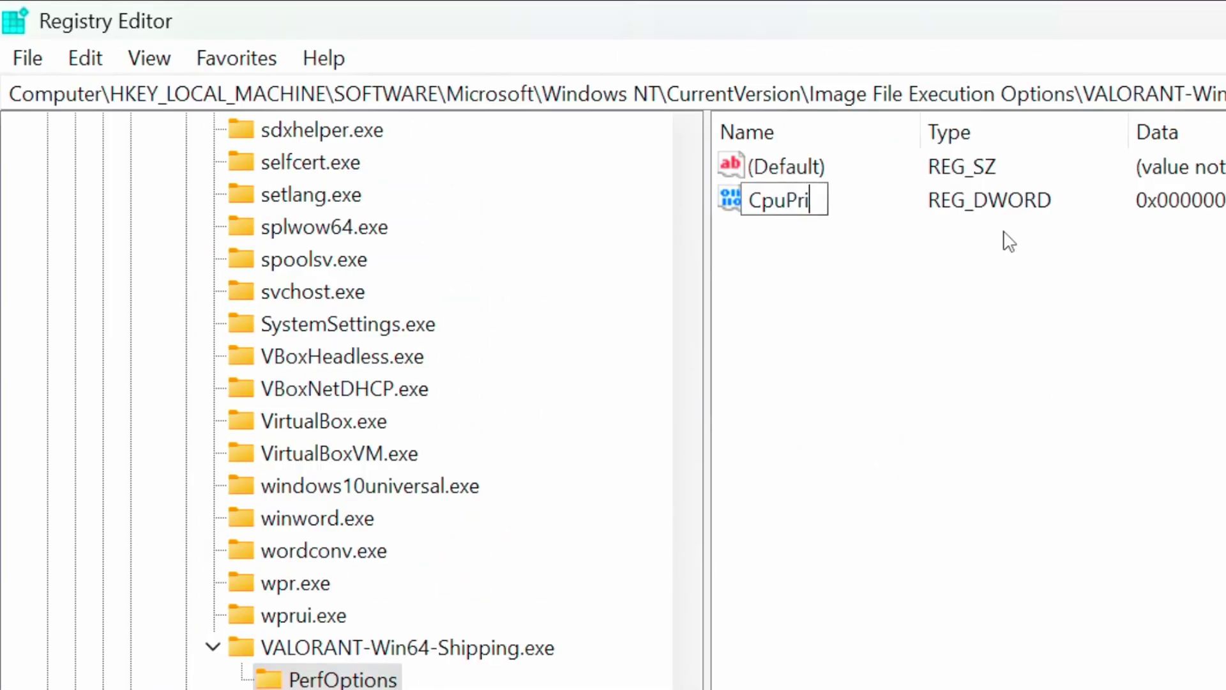
{"action": "type", "text": "orityClass"}
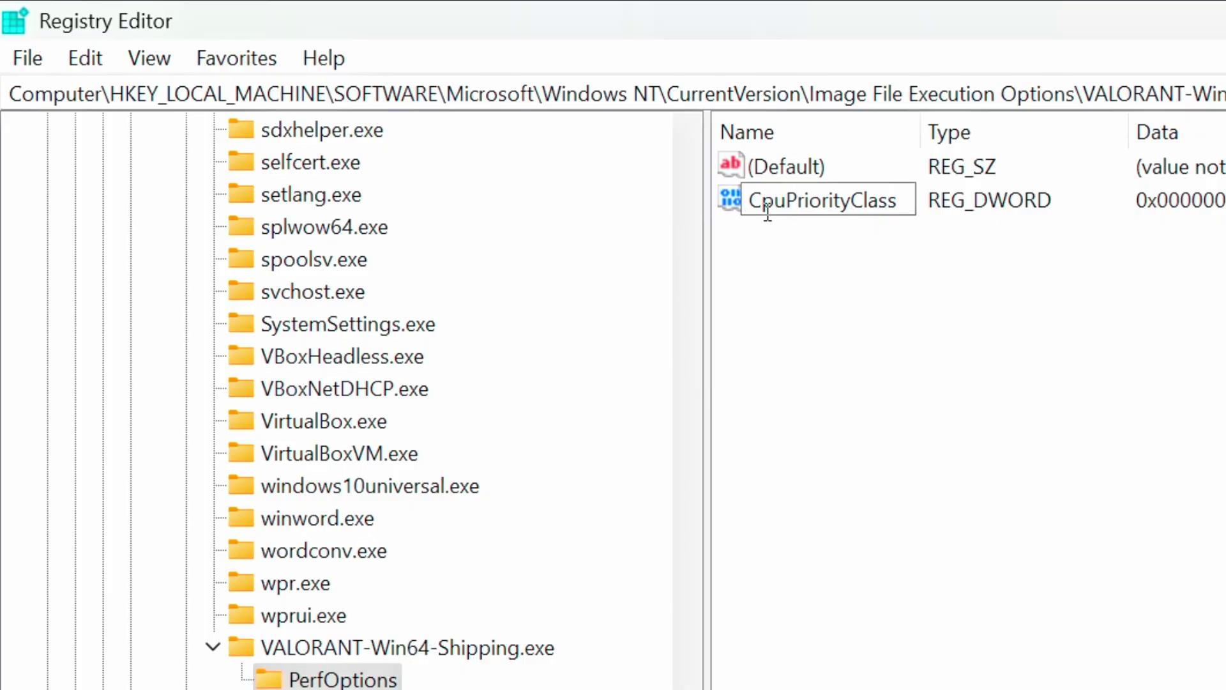
{"action": "key", "text": "Return"}
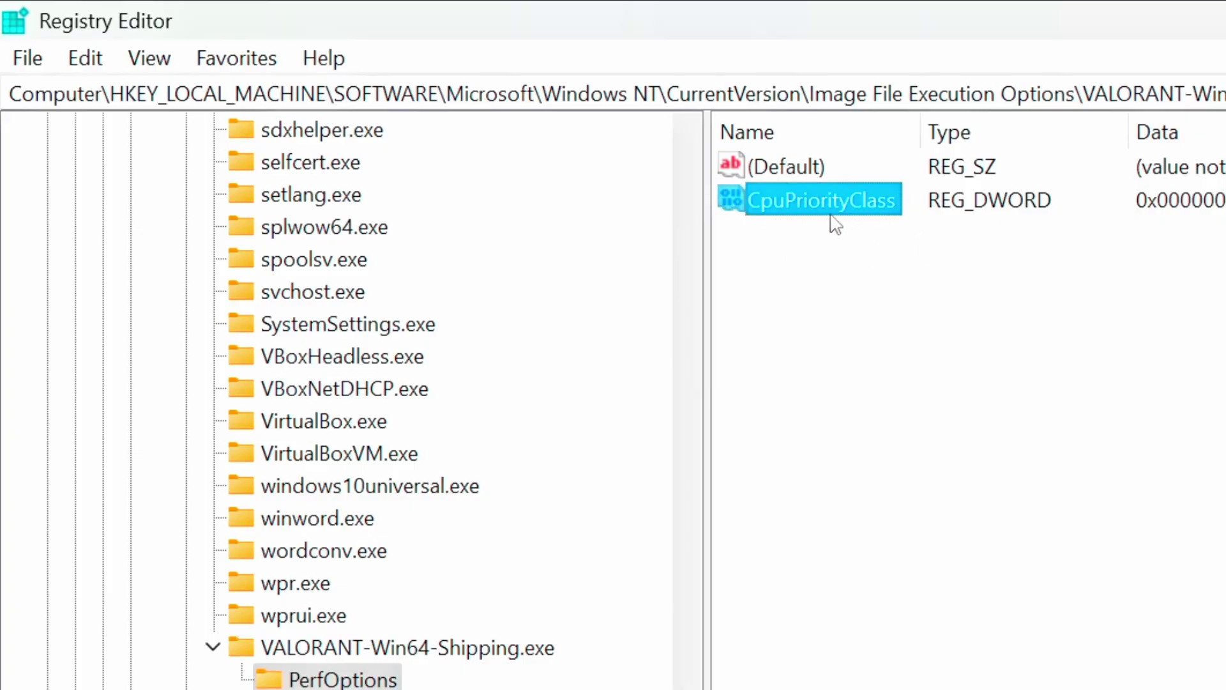
{"action": "right_click", "coordinate": [863, 214]}
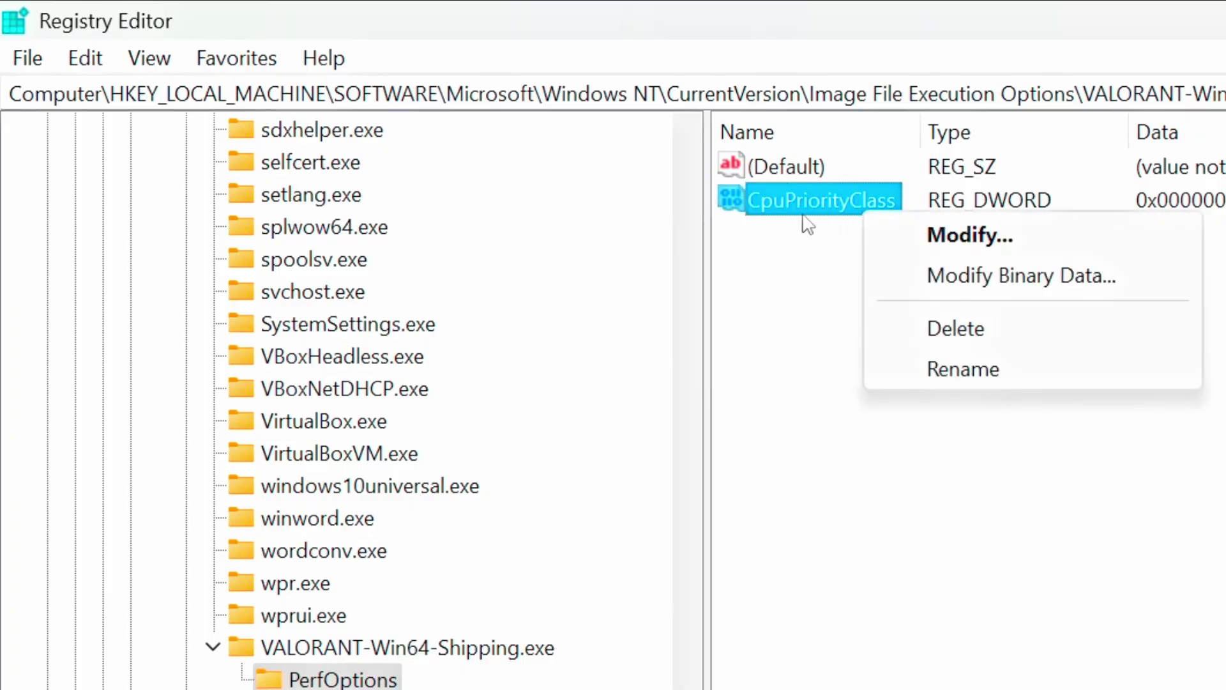
{"action": "left_click", "coordinate": [970, 236]}
{"action": "type", "text": "3"}
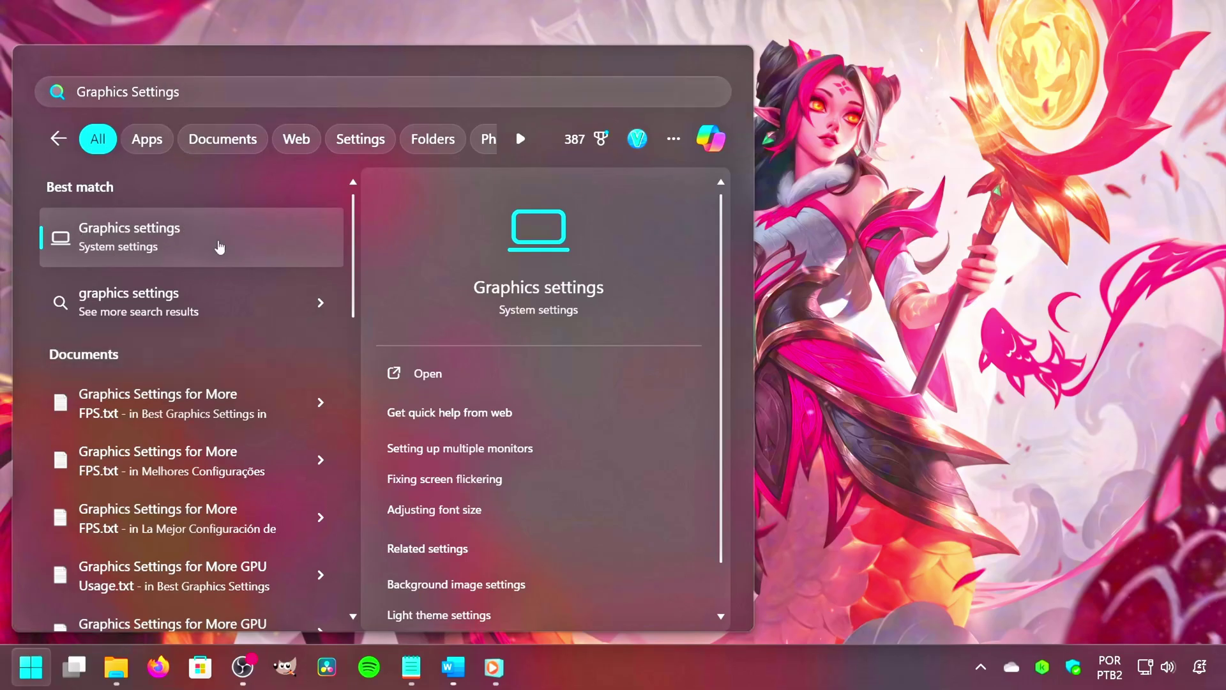
In Graphics settings, set VALORANT's GPU preference to High Performance (NVIDIA GeForce GTX 1660 SUPER)
{"action": "left_click", "coordinate": [197, 234]}
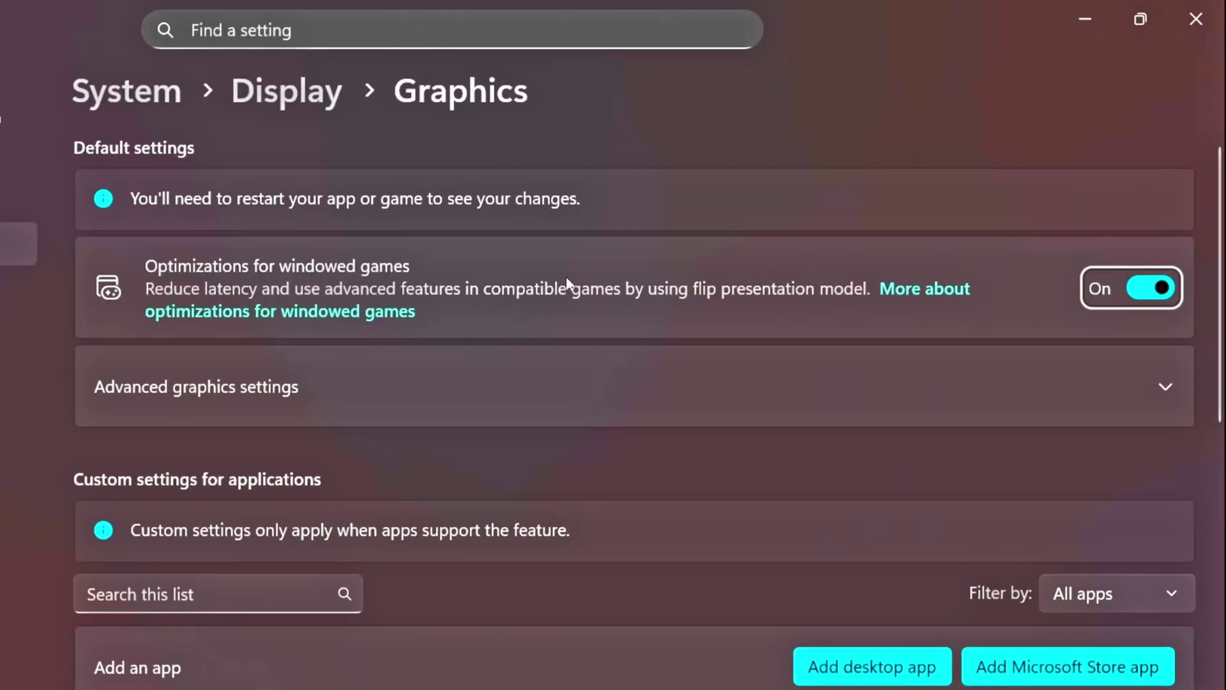
{"action": "left_click", "coordinate": [239, 386]}
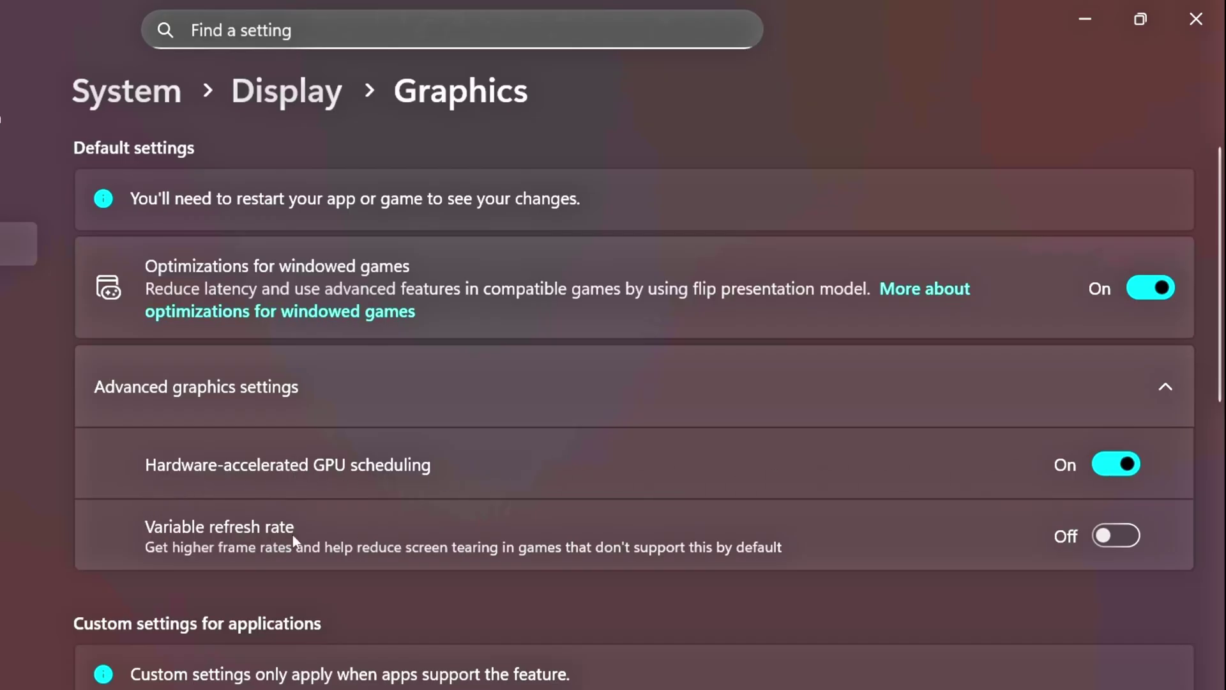
{"action": "scroll", "coordinate": [390, 545], "scroll_direction": "down", "scroll_amount": 8}
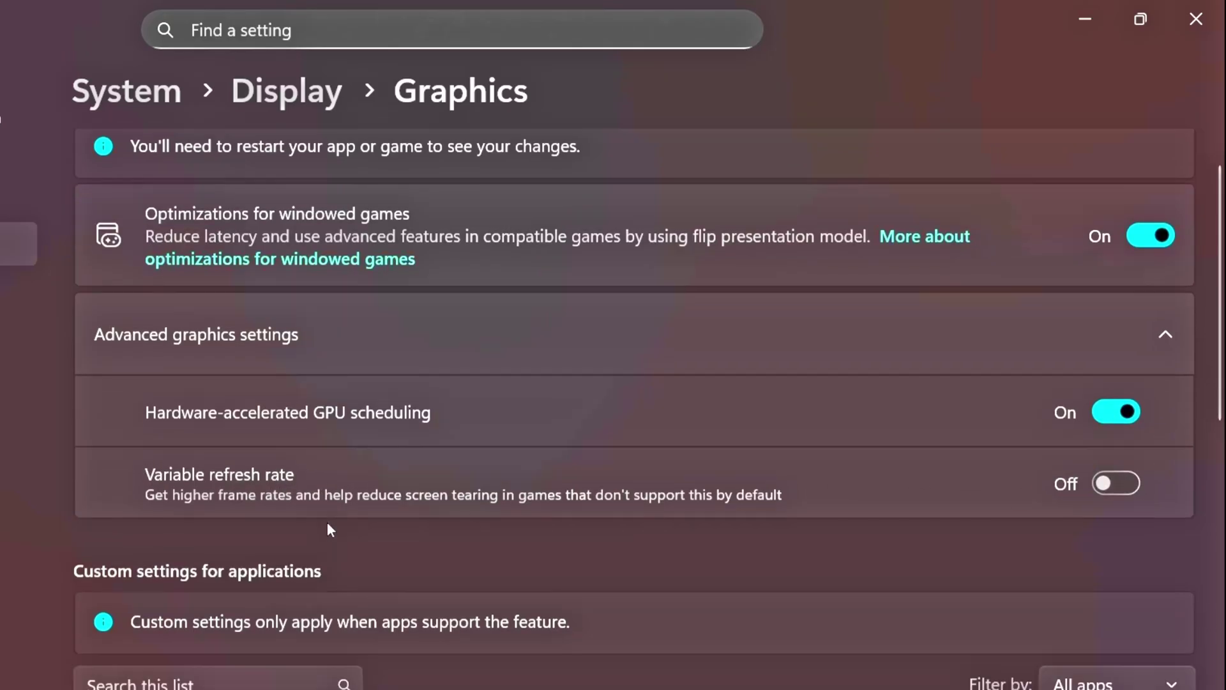
{"action": "left_click", "coordinate": [184, 243]}
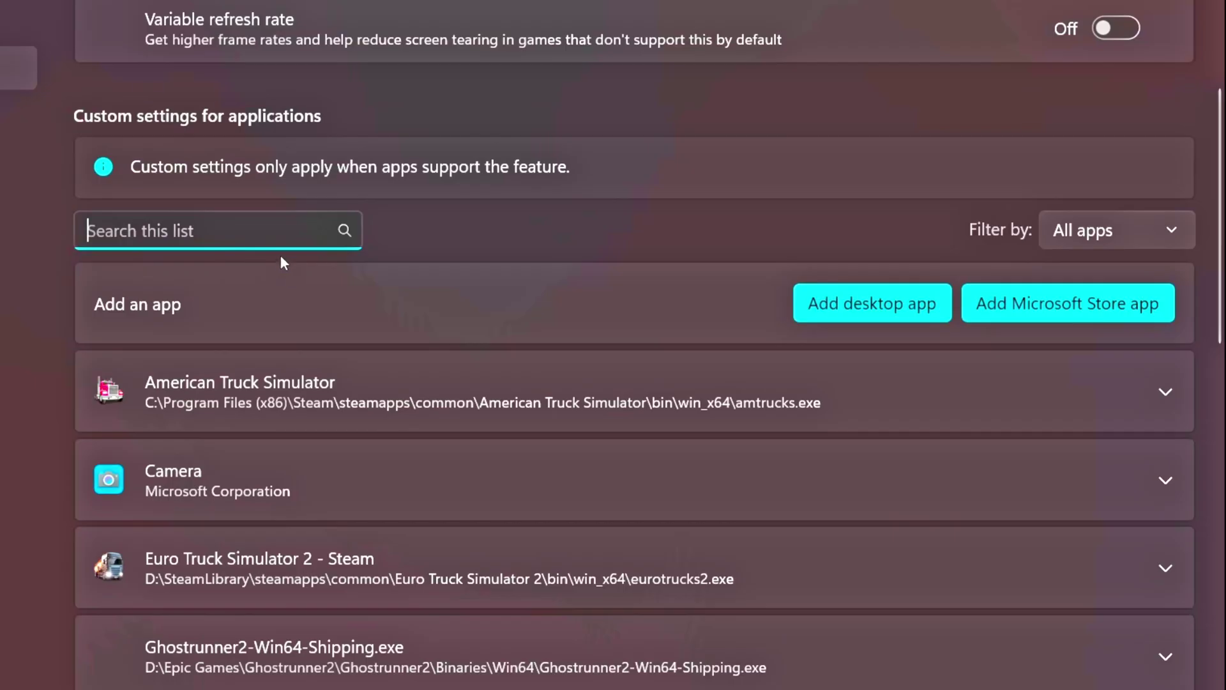
{"action": "type", "text": "VALORANT"}
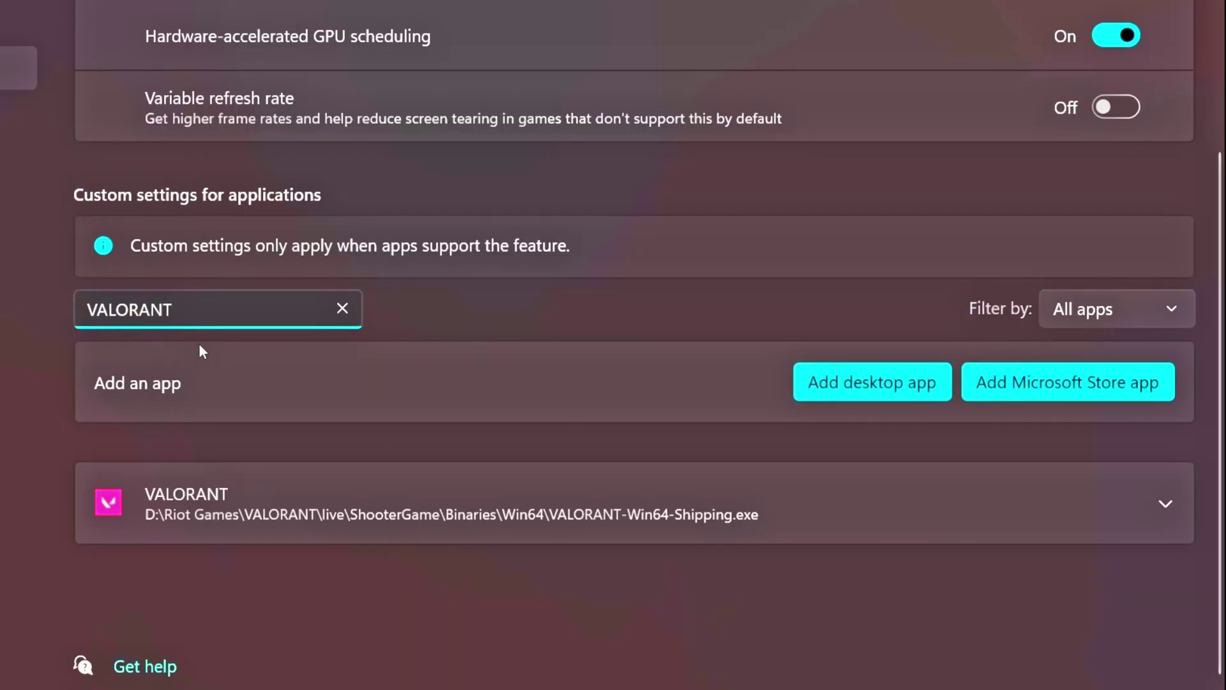
{"action": "left_click", "coordinate": [297, 511]}
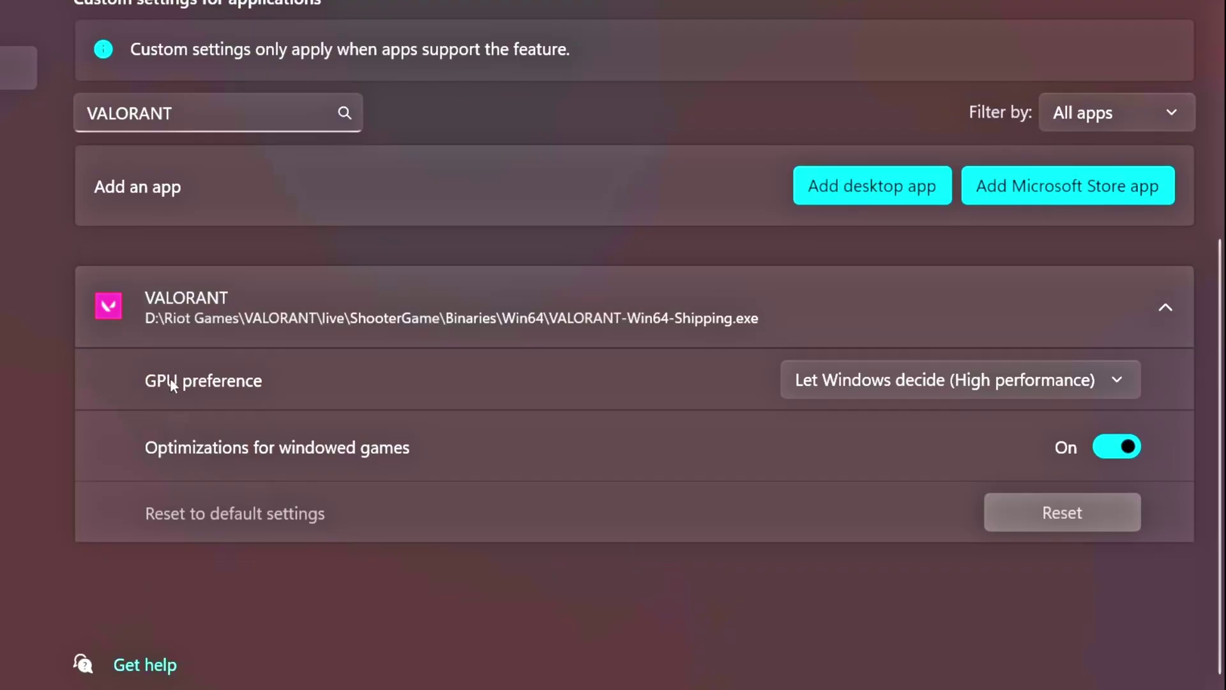
{"action": "left_click", "coordinate": [795, 380]}
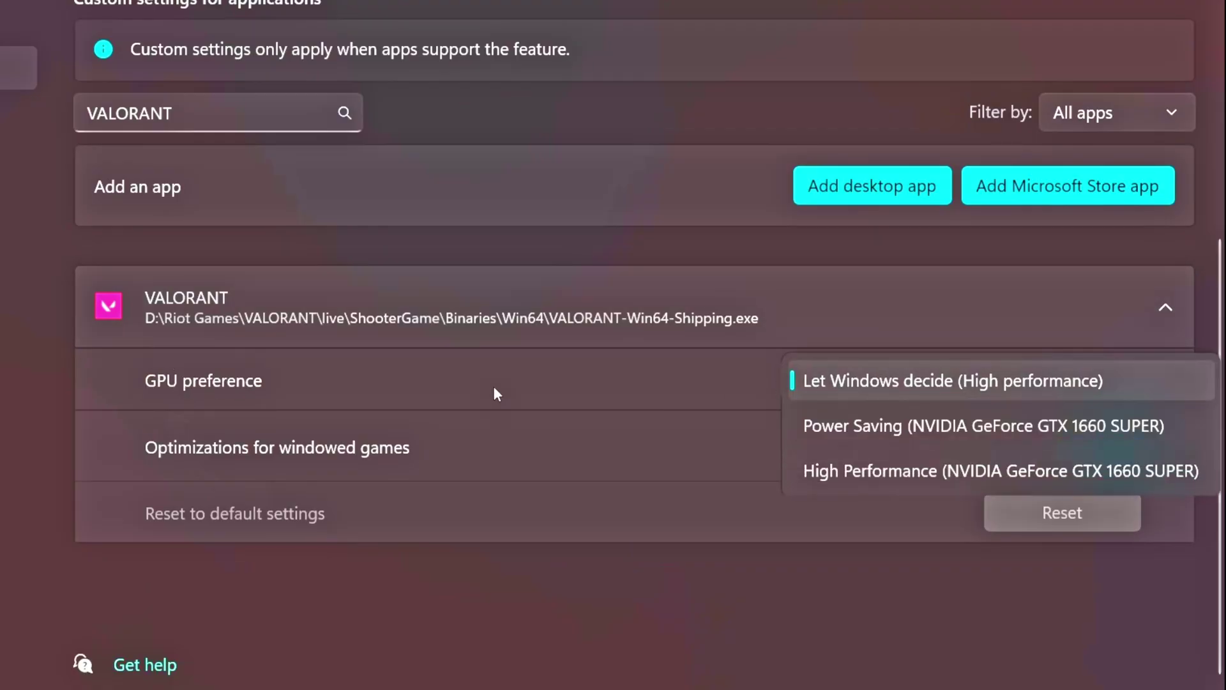
{"action": "left_click", "coordinate": [859, 471]}
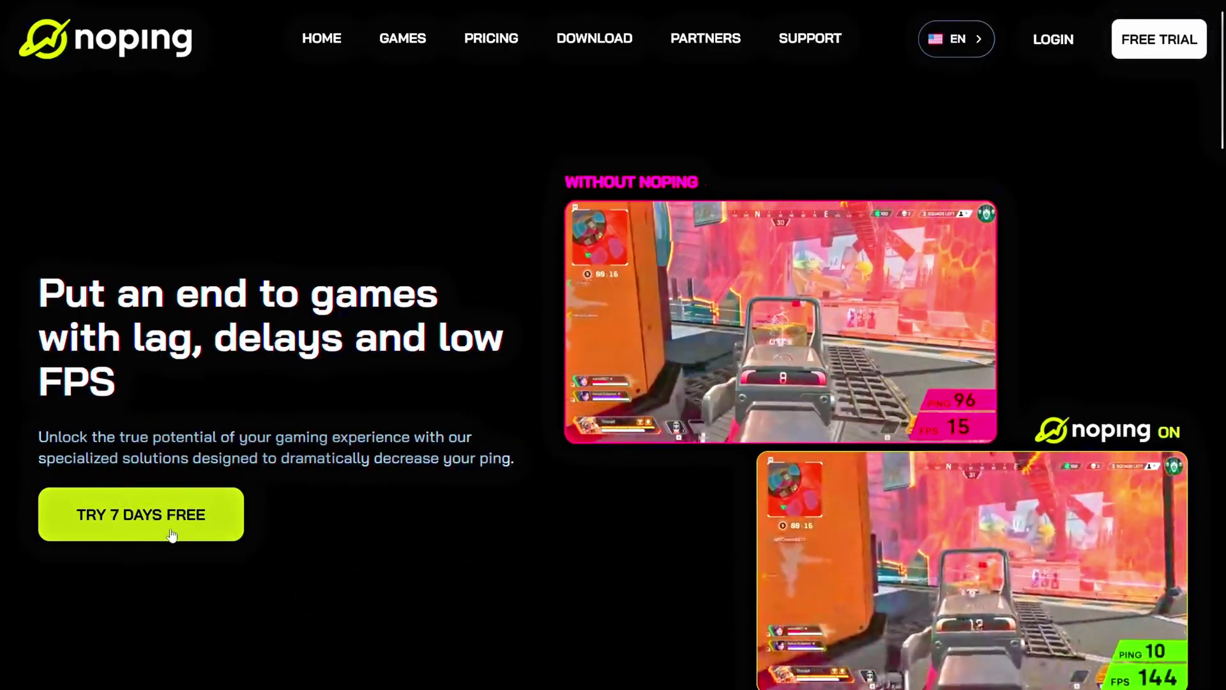
Get the NoPingSetupV3.exe Windows installer through the free trial and Download page
{"action": "left_click", "coordinate": [137, 509]}
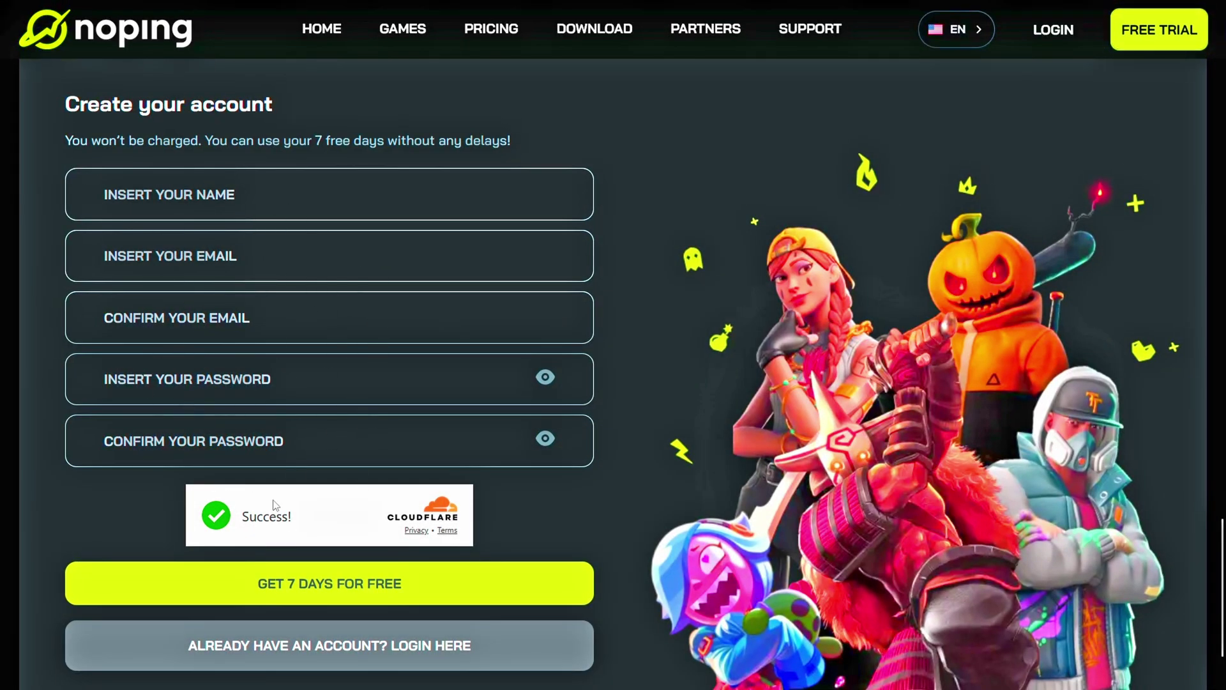
{"action": "left_click", "coordinate": [570, 42]}
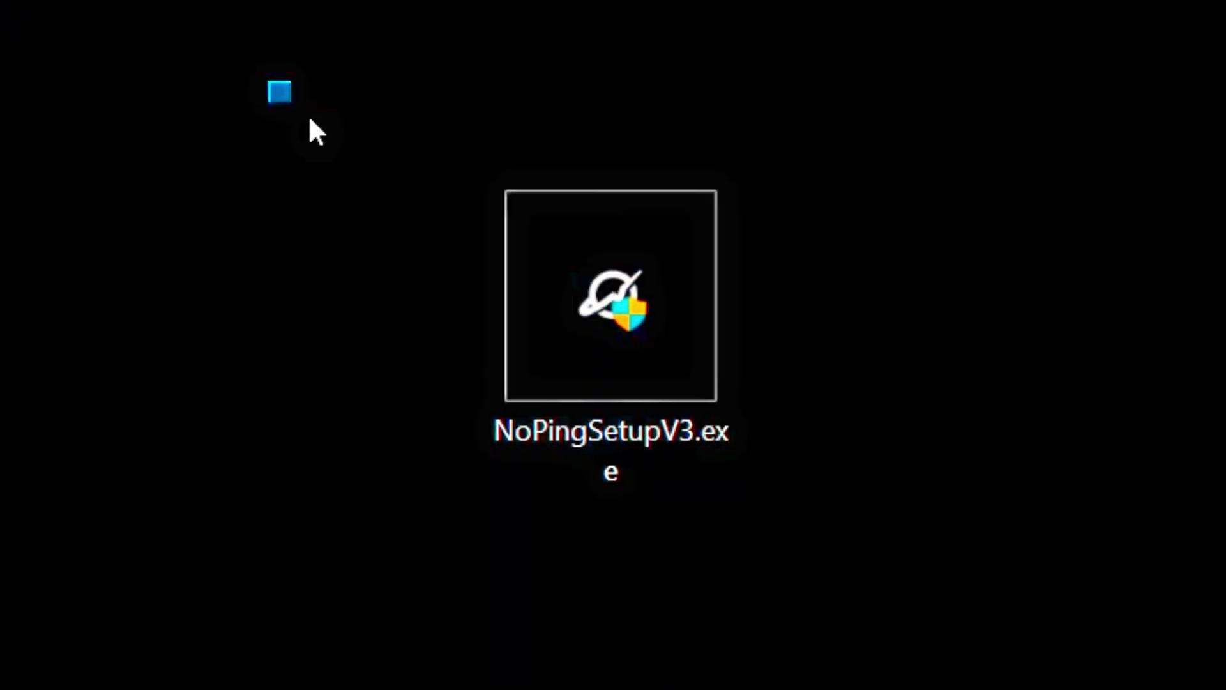
{"action": "left_click_drag", "start_coordinate": [1005, 686], "coordinate": [641, 339]}
Run NoPingSetupV3.exe from File Explorer to install NoPing
{"action": "right_click", "coordinate": [687, 324]}
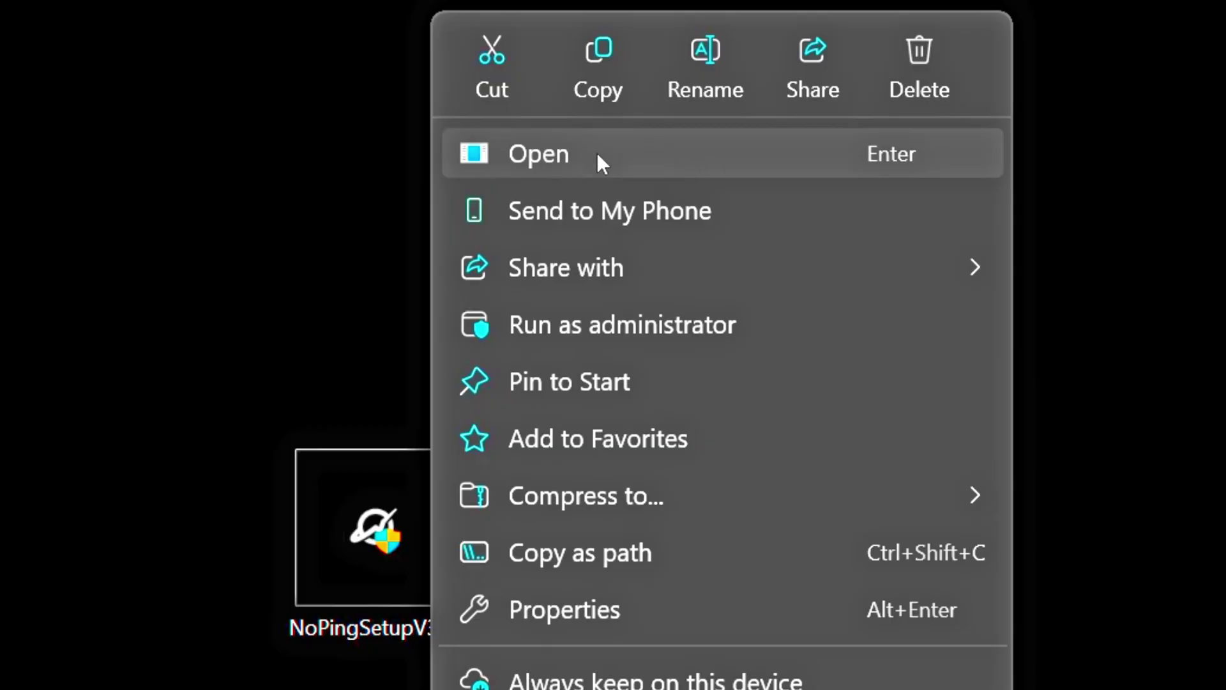
{"action": "left_click", "coordinate": [633, 154]}
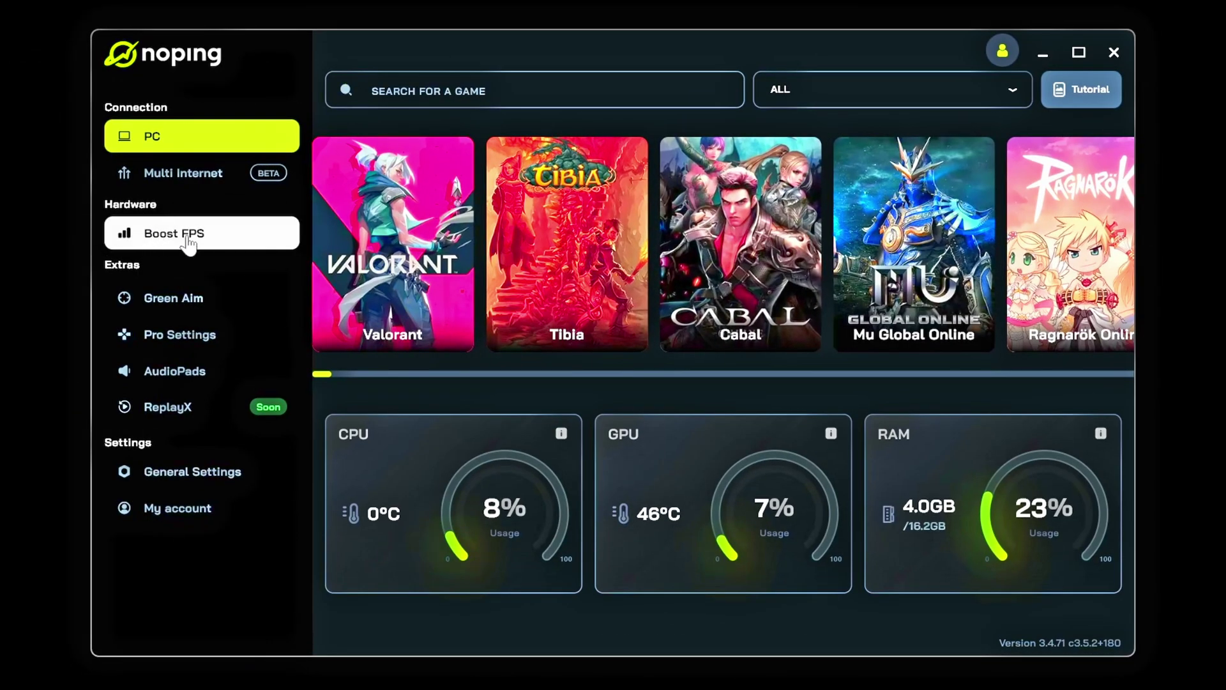
In Boost FPS, enable Disable Window GameBar, Remove Network Bandwidth Limits and Disable Power Saving Features
{"action": "left_click", "coordinate": [149, 237]}
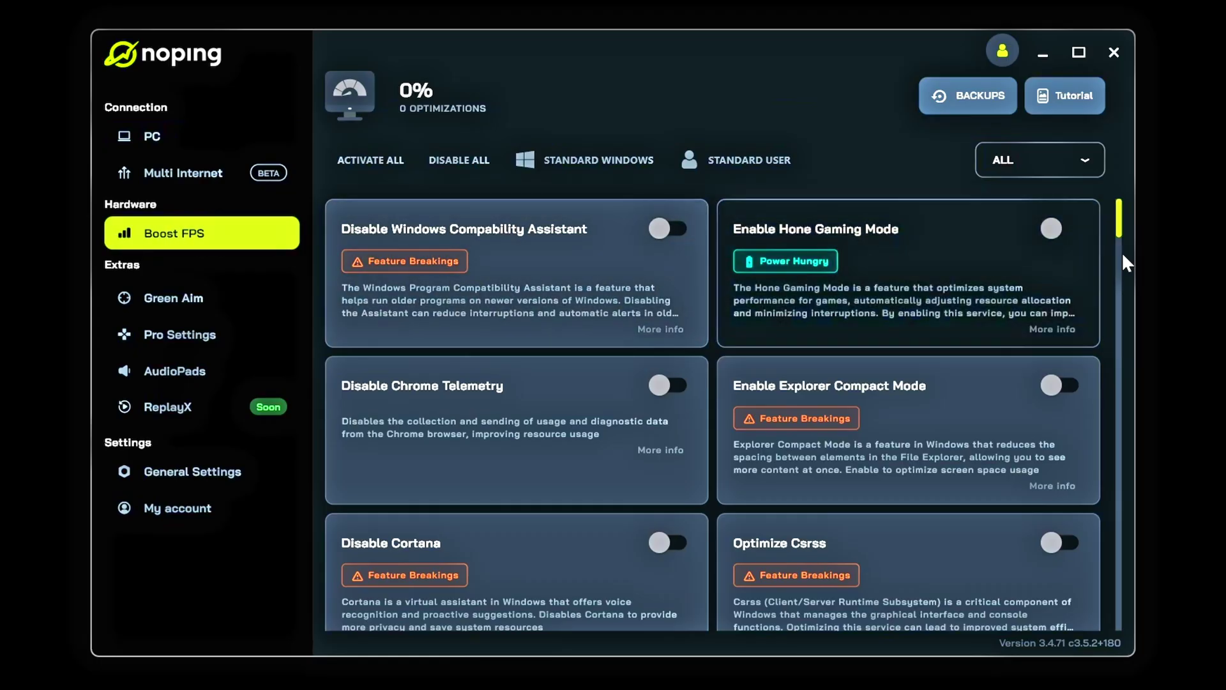
{"action": "left_click_drag", "start_coordinate": [1121, 216], "coordinate": [1113, 295]}
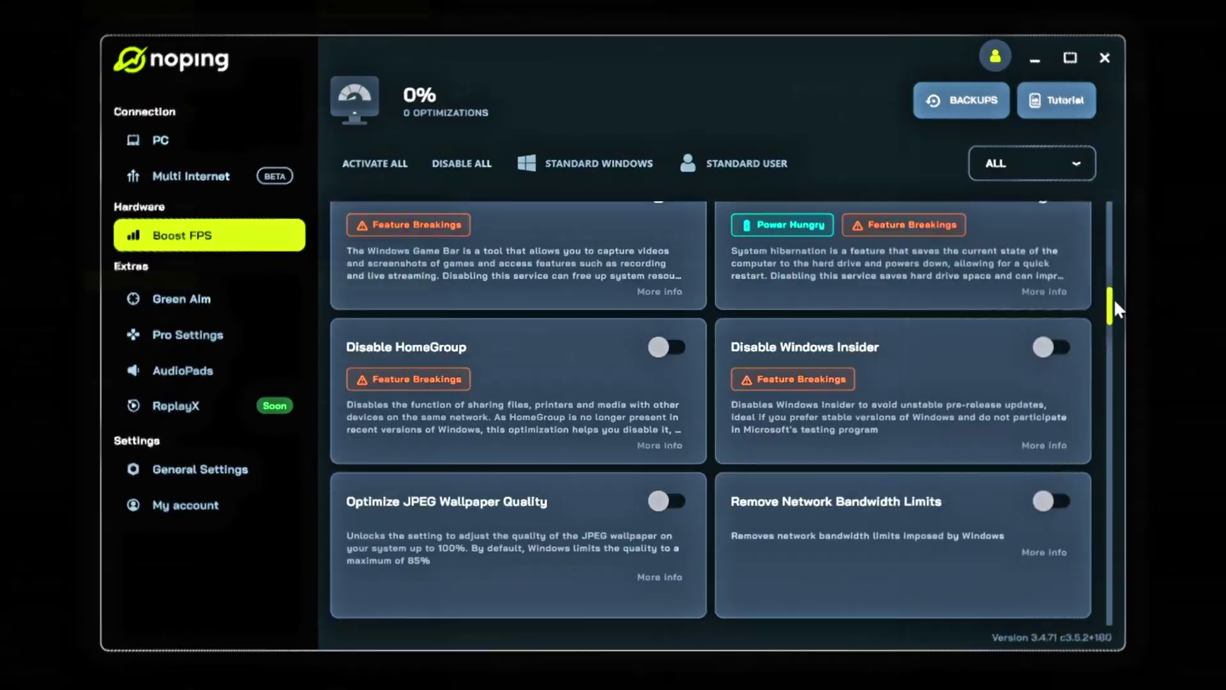
{"action": "left_click", "coordinate": [679, 316]}
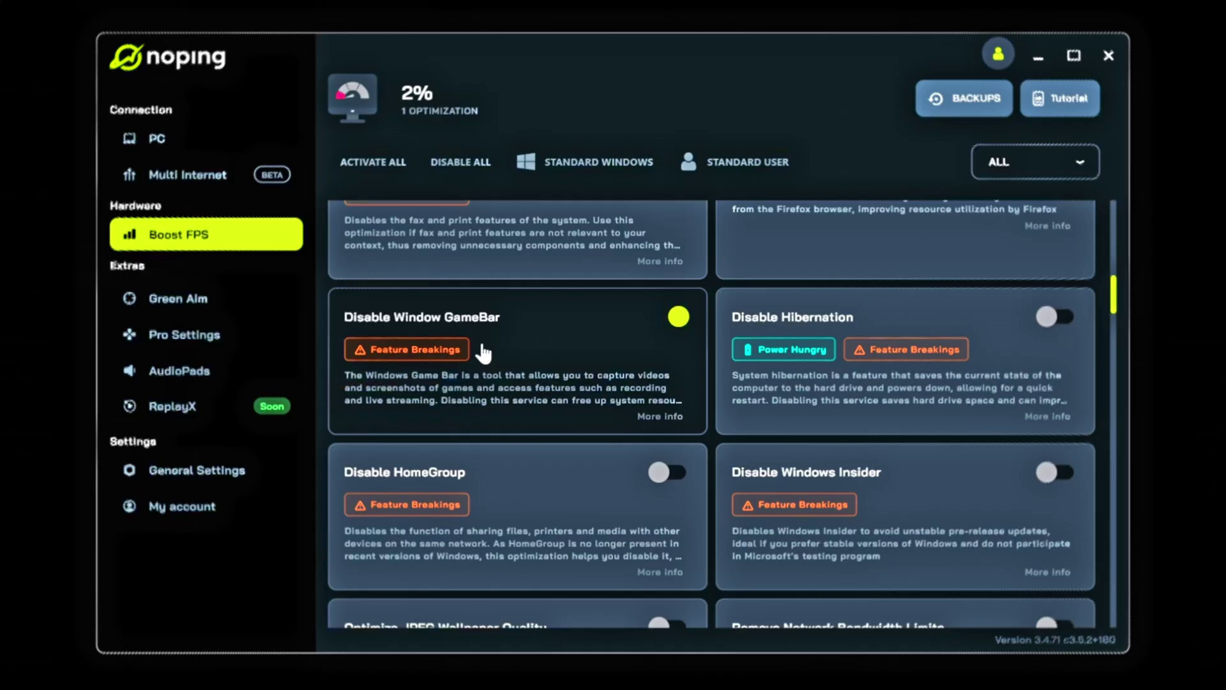
{"action": "scroll", "coordinate": [484, 351], "scroll_direction": "down", "scroll_amount": 5}
{"action": "left_click", "coordinate": [861, 343]}
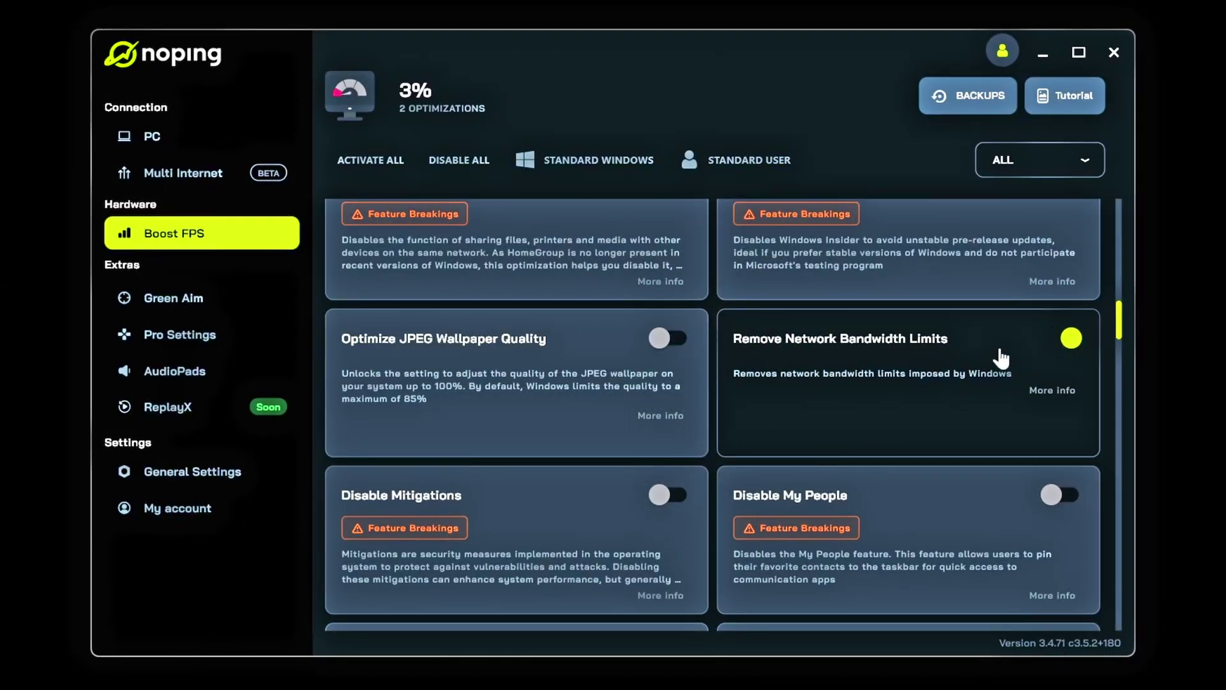
{"action": "scroll", "coordinate": [413, 433], "scroll_direction": "down", "scroll_amount": 5}
{"action": "left_click", "coordinate": [413, 433]}
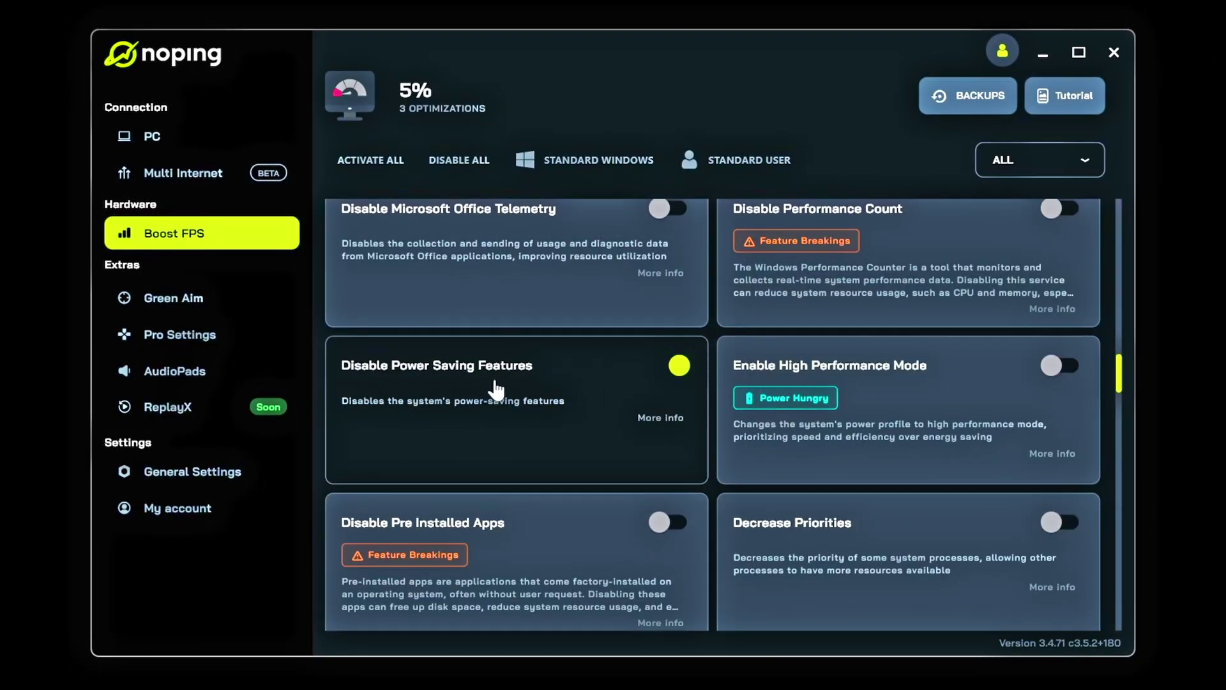
Enable Optimize Processor, Disable Visual Effects and Optimize Network Adapter Settings, then go to the PC games page
{"action": "scroll", "coordinate": [591, 406], "scroll_direction": "down", "scroll_amount": 5}
{"action": "left_click", "coordinate": [747, 449]}
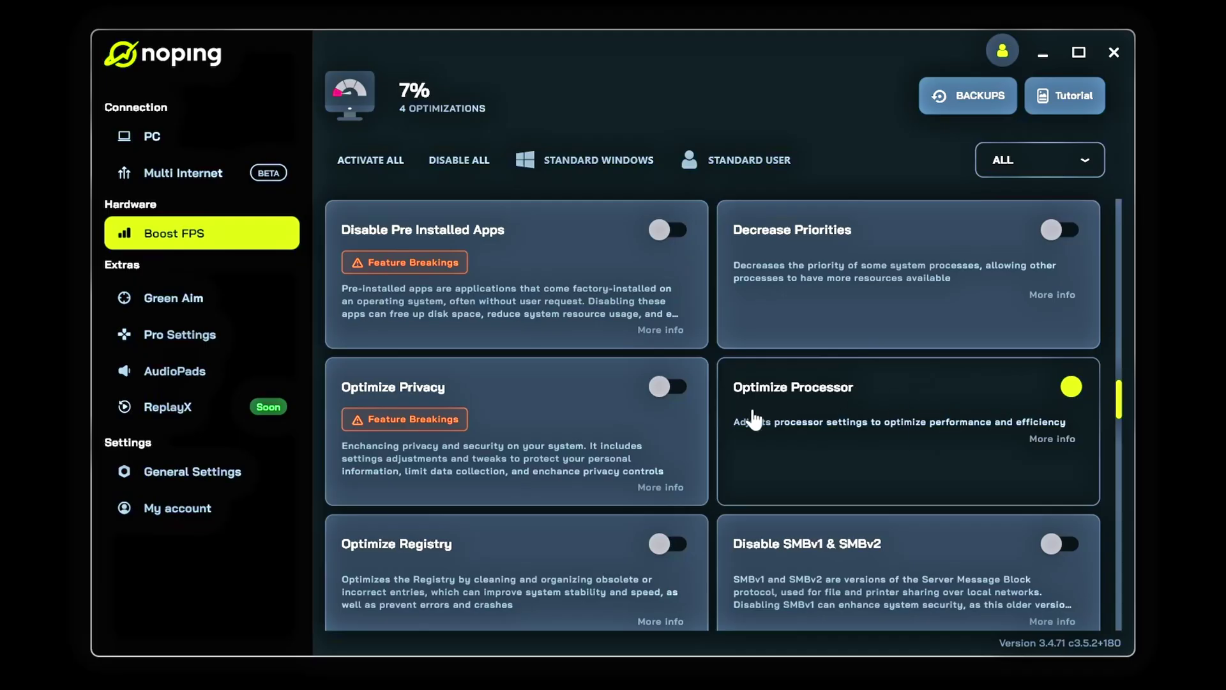
{"action": "scroll", "coordinate": [753, 419], "scroll_direction": "down", "scroll_amount": 5}
{"action": "left_click", "coordinate": [606, 386]}
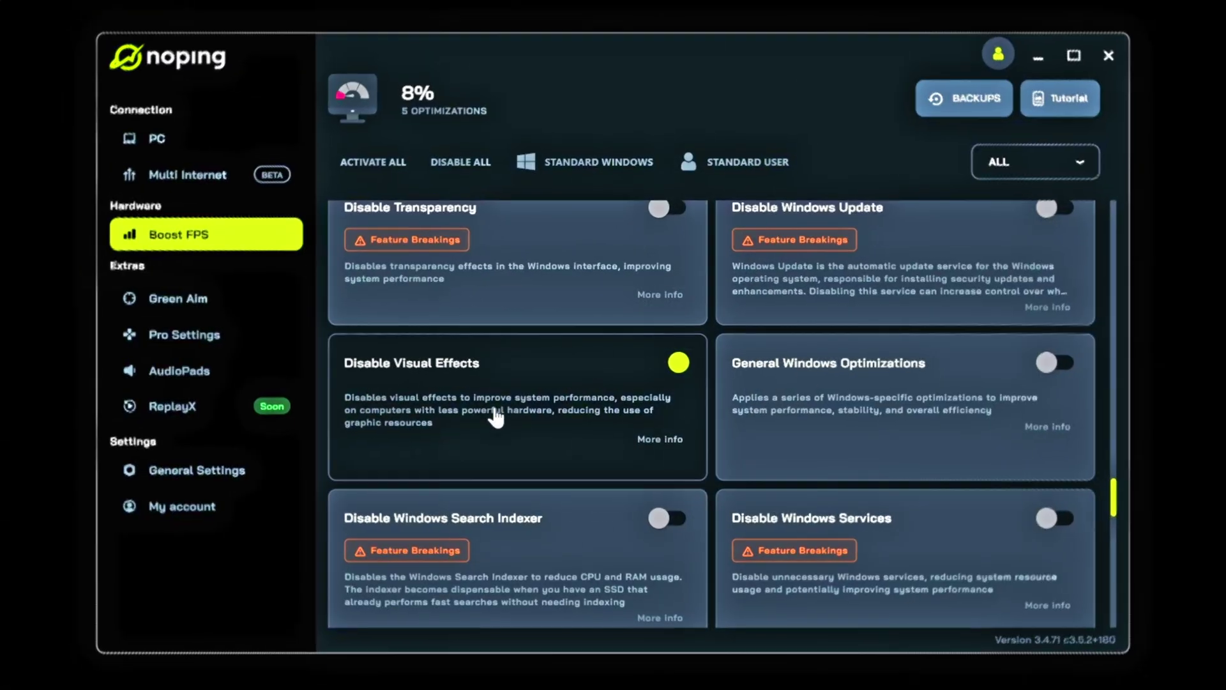
{"action": "scroll", "coordinate": [447, 434], "scroll_direction": "down", "scroll_amount": 5}
{"action": "left_click", "coordinate": [463, 438]}
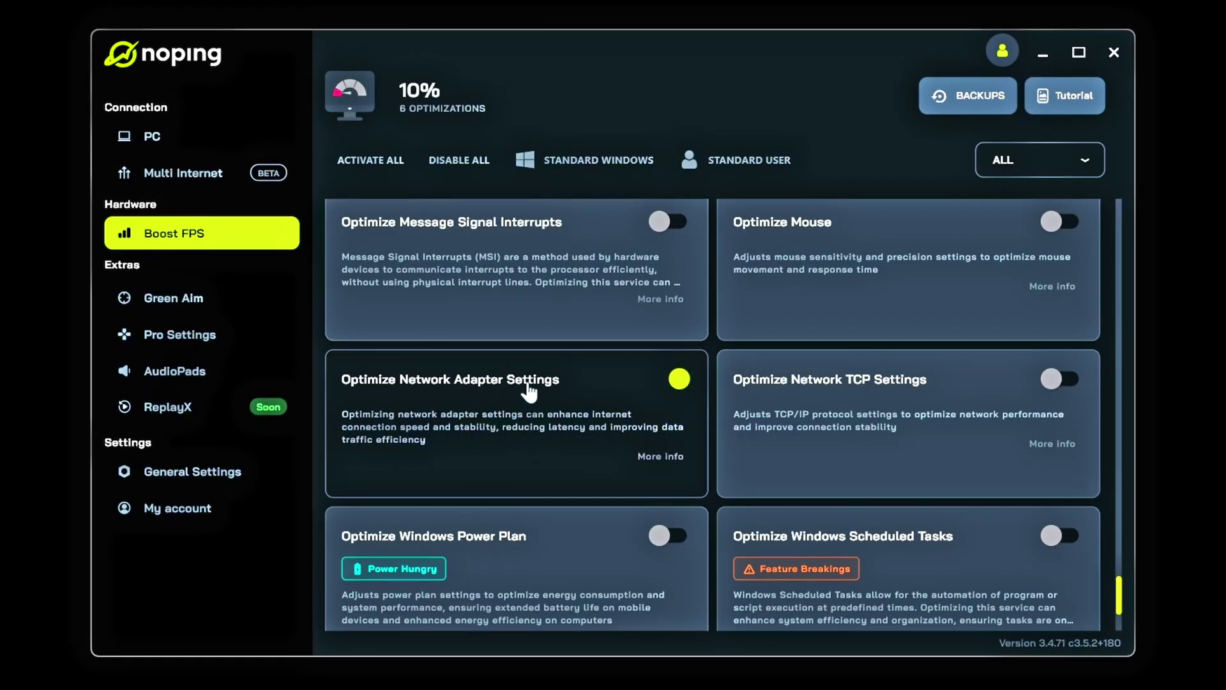
{"action": "scroll", "coordinate": [471, 436], "scroll_direction": "up", "scroll_amount": 10}
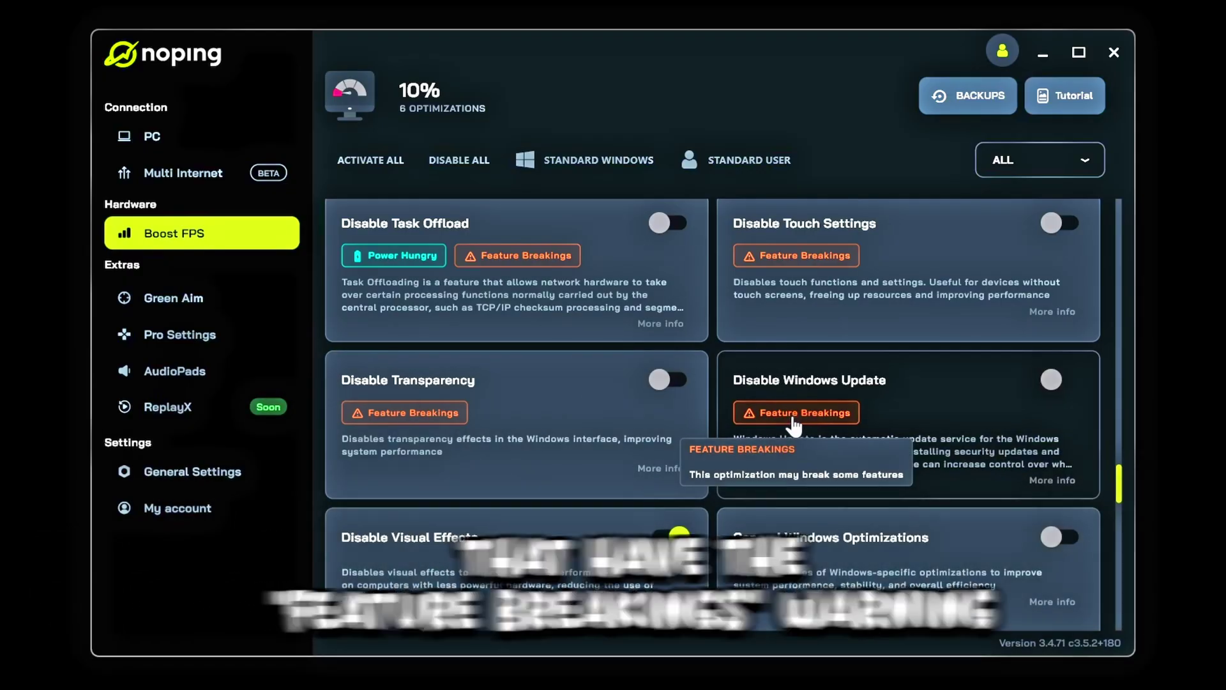
{"action": "left_click", "coordinate": [221, 133]}
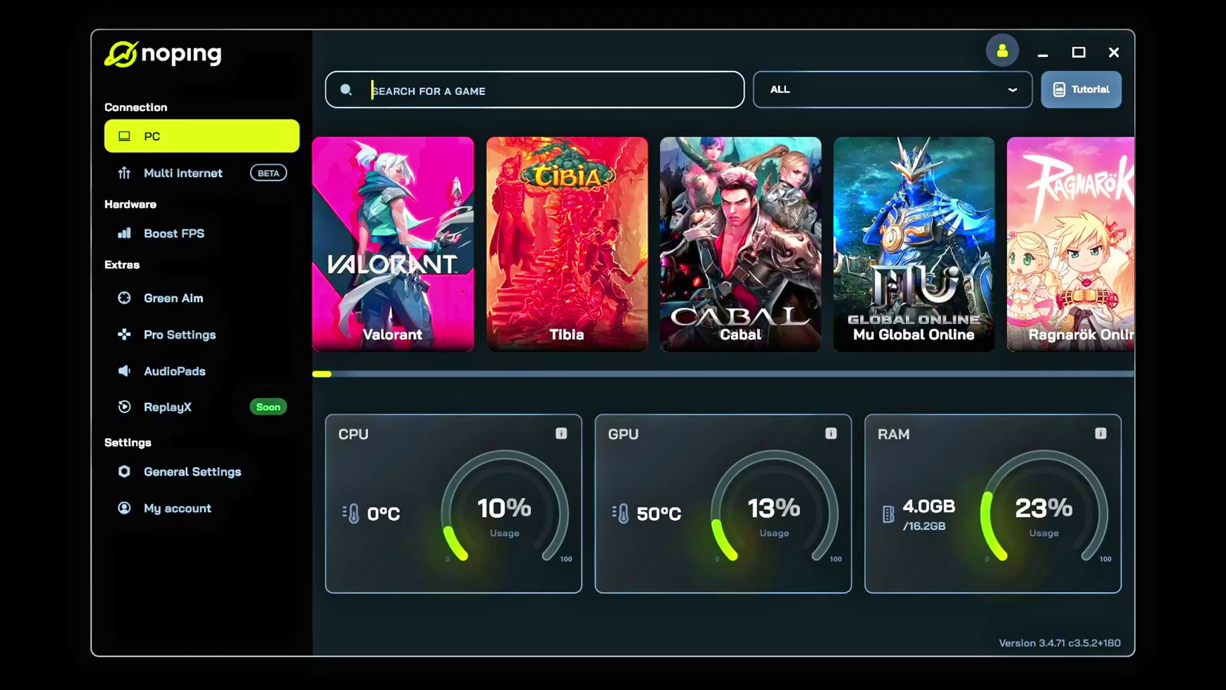
Find VALORANT in NoPing and open its server selection page
{"action": "type", "text": "VALORANT"}
{"action": "mouse_move", "coordinate": [436, 207]}
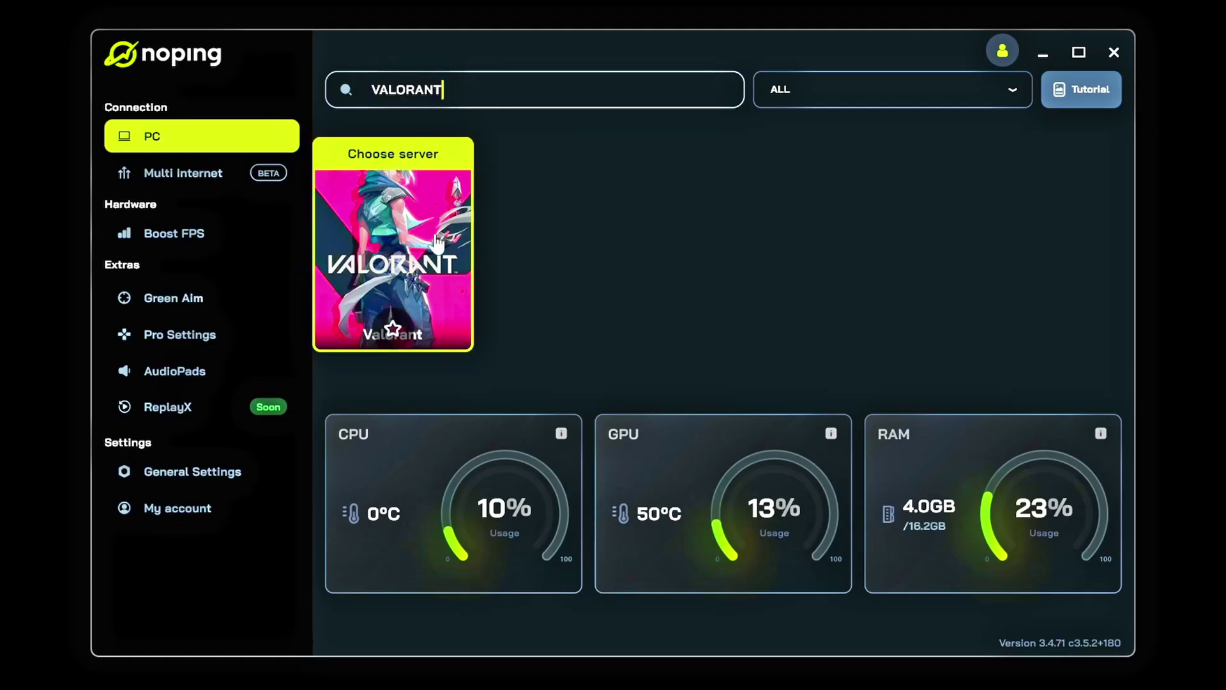
{"action": "mouse_move", "coordinate": [381, 217]}
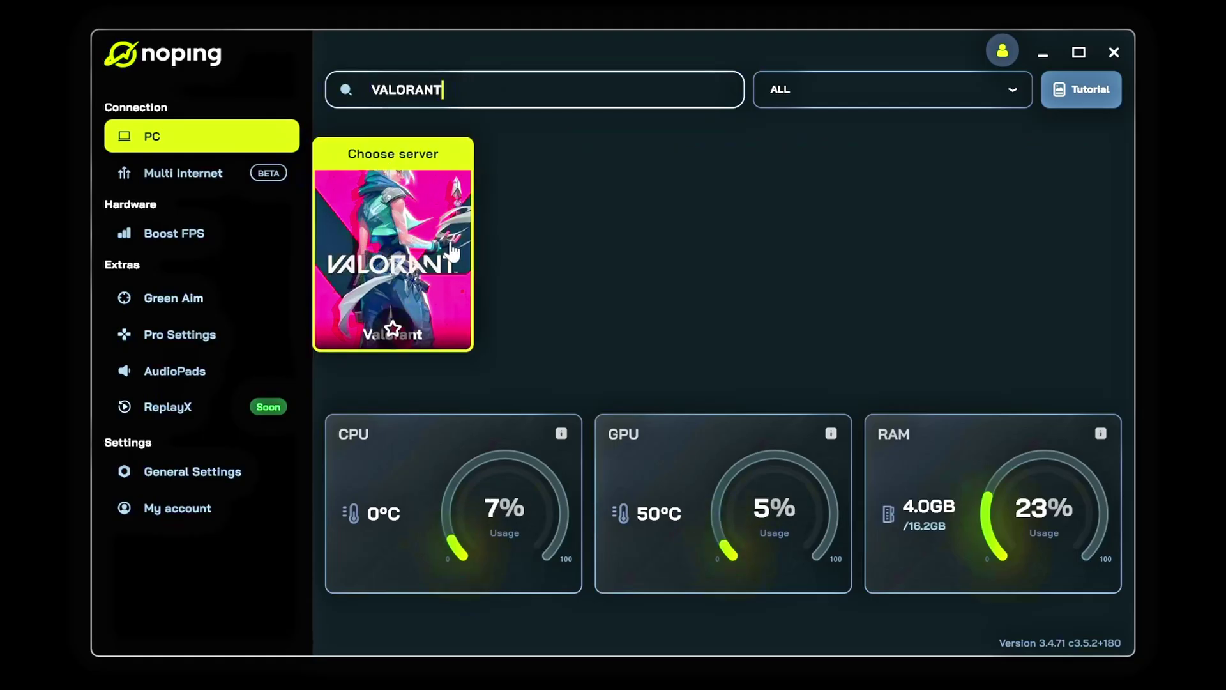
{"action": "left_click", "coordinate": [406, 246]}
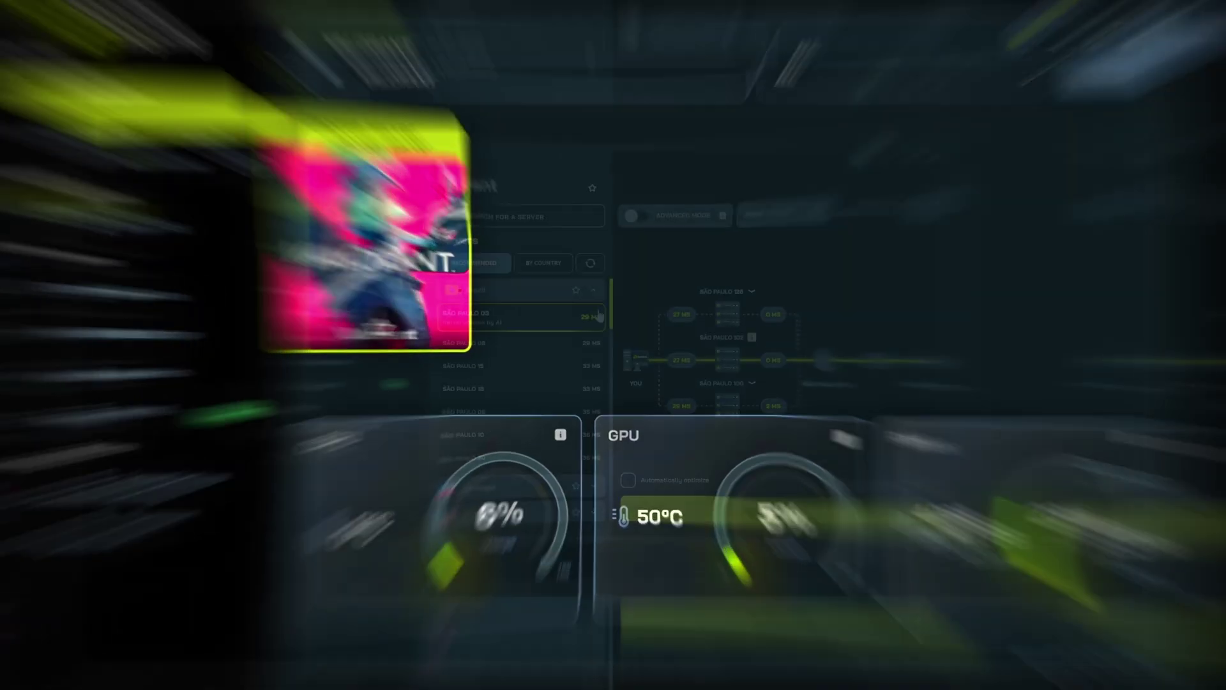
{"action": "mouse_move", "coordinate": [612, 281]}
{"action": "left_mouse_down"}
{"action": "mouse_move", "coordinate": [617, 538]}
{"action": "mouse_move", "coordinate": [611, 265]}
{"action": "left_mouse_up"}
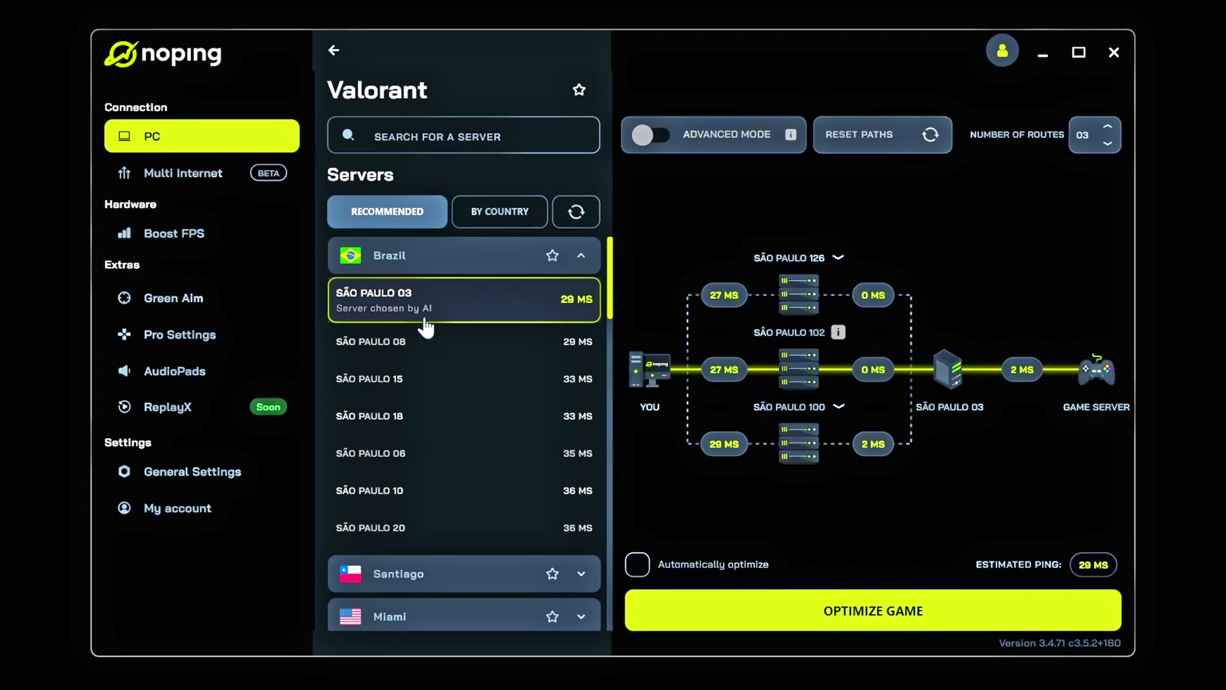
Compare São Paulo 08 and 15, settle on São Paulo 03 (29 ms), and turn Advanced Mode off
{"action": "left_click", "coordinate": [424, 347]}
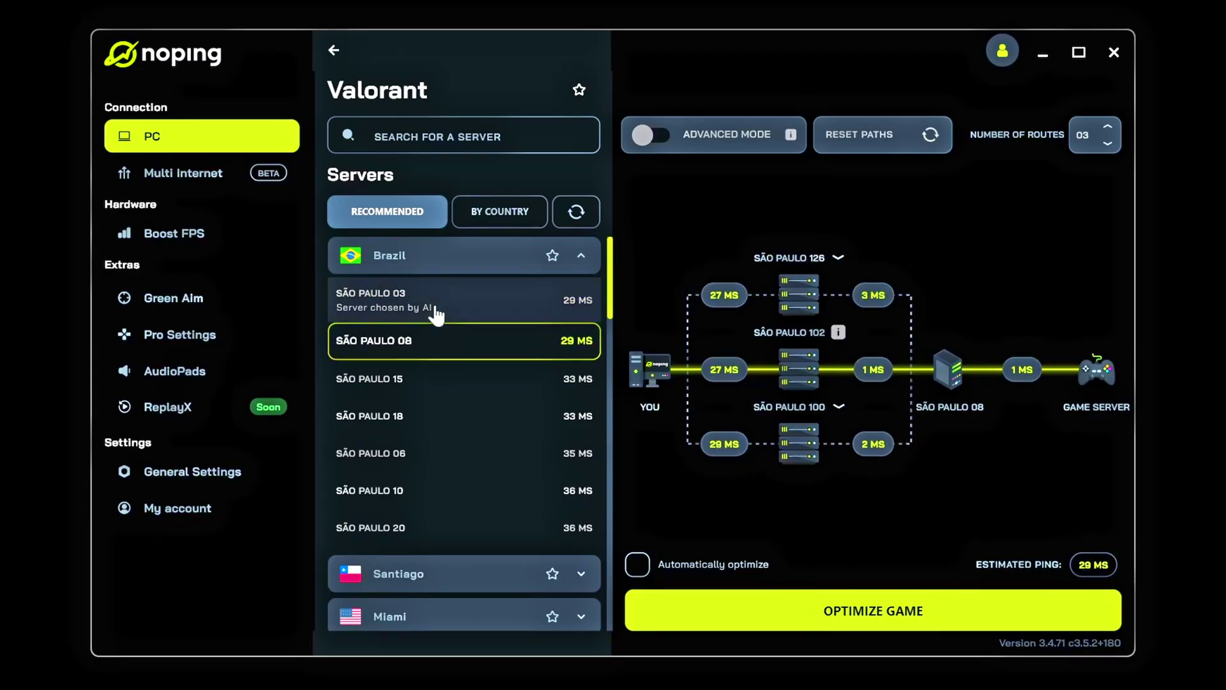
{"action": "left_click", "coordinate": [432, 312]}
{"action": "left_click", "coordinate": [418, 381]}
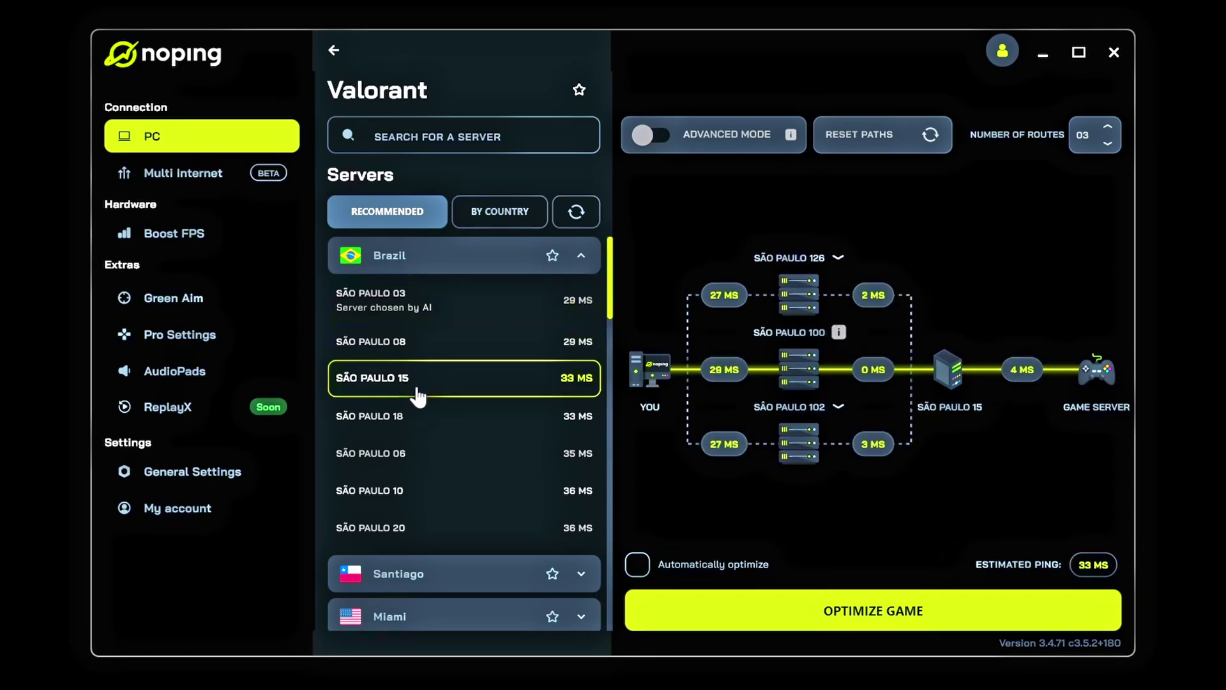
{"action": "left_click", "coordinate": [423, 313]}
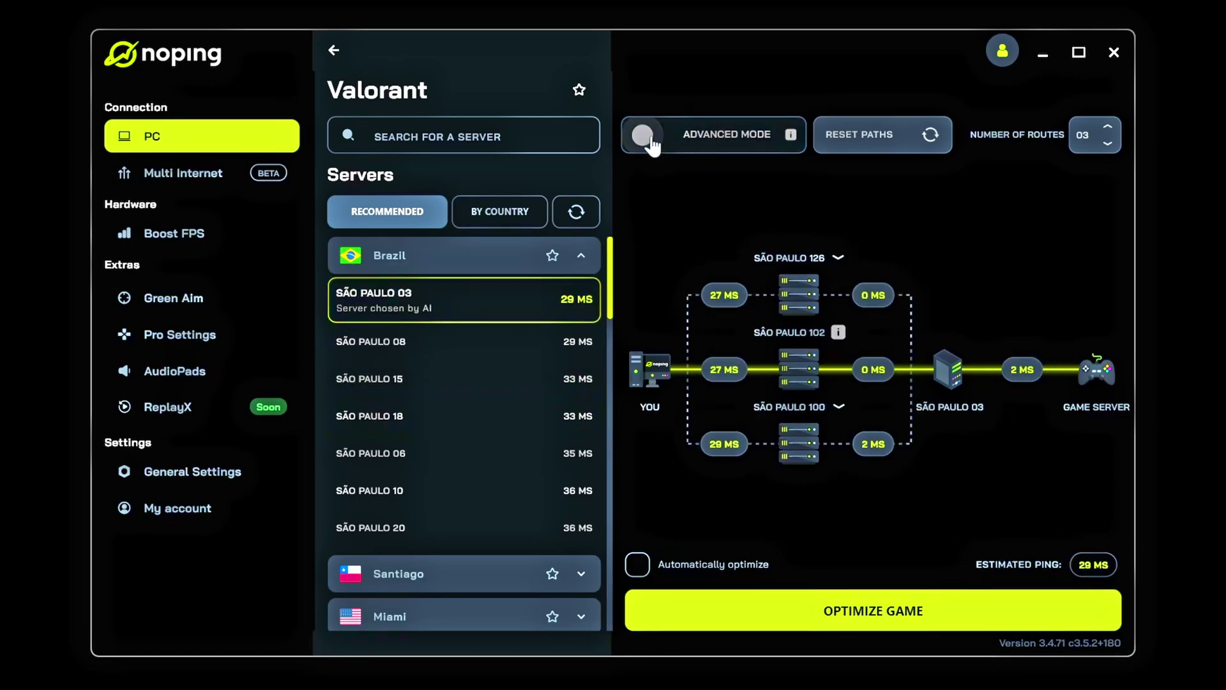
{"action": "left_click", "coordinate": [791, 259]}
{"action": "left_click", "coordinate": [832, 148]}
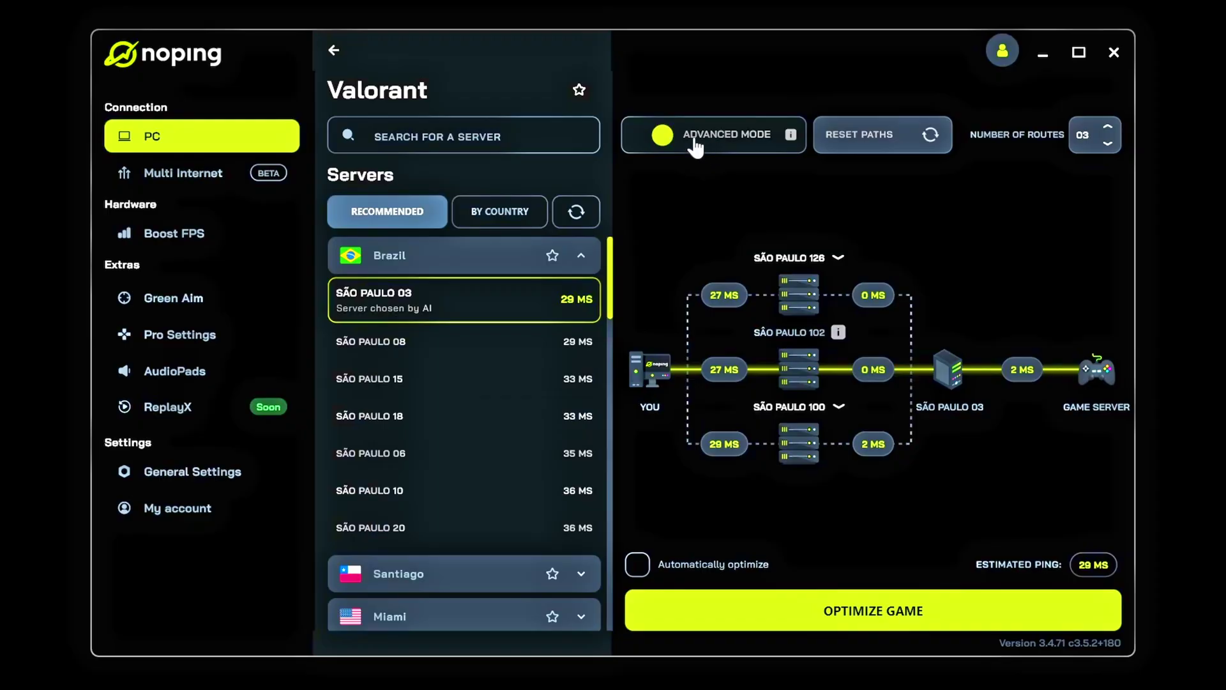
{"action": "left_click", "coordinate": [695, 147]}
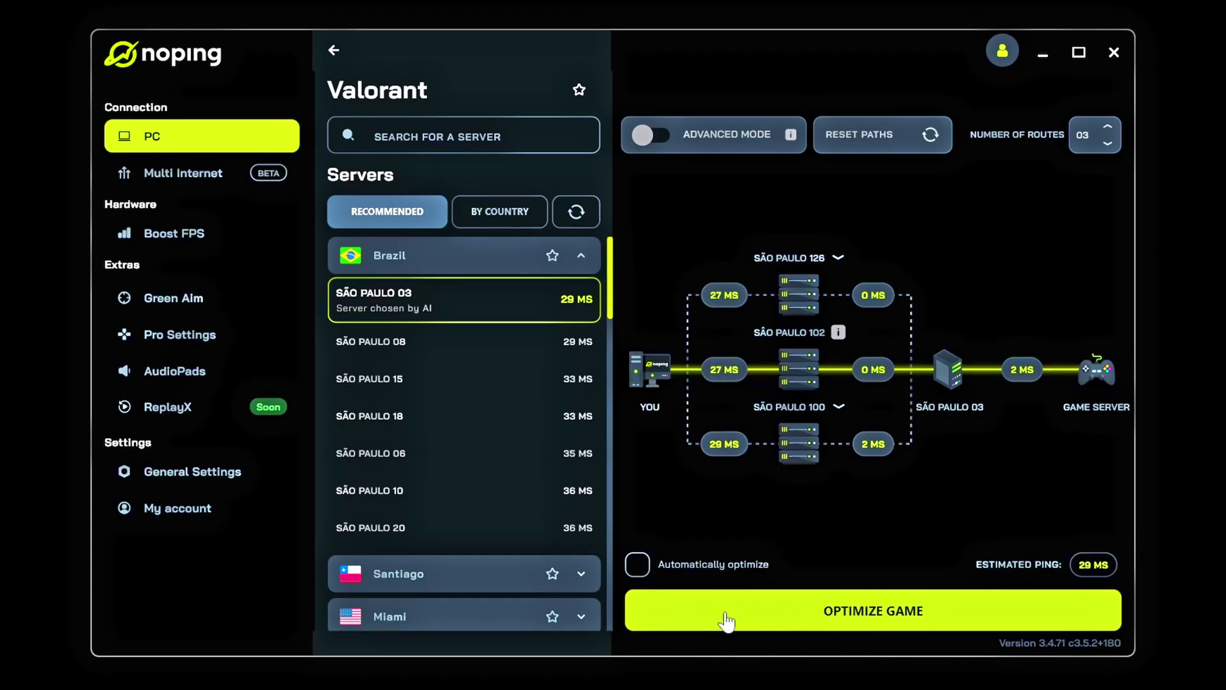
Optimize Valorant's connection through São Paulo 03 and keep the ping chart at per-minute intervals
{"action": "left_click", "coordinate": [891, 604]}
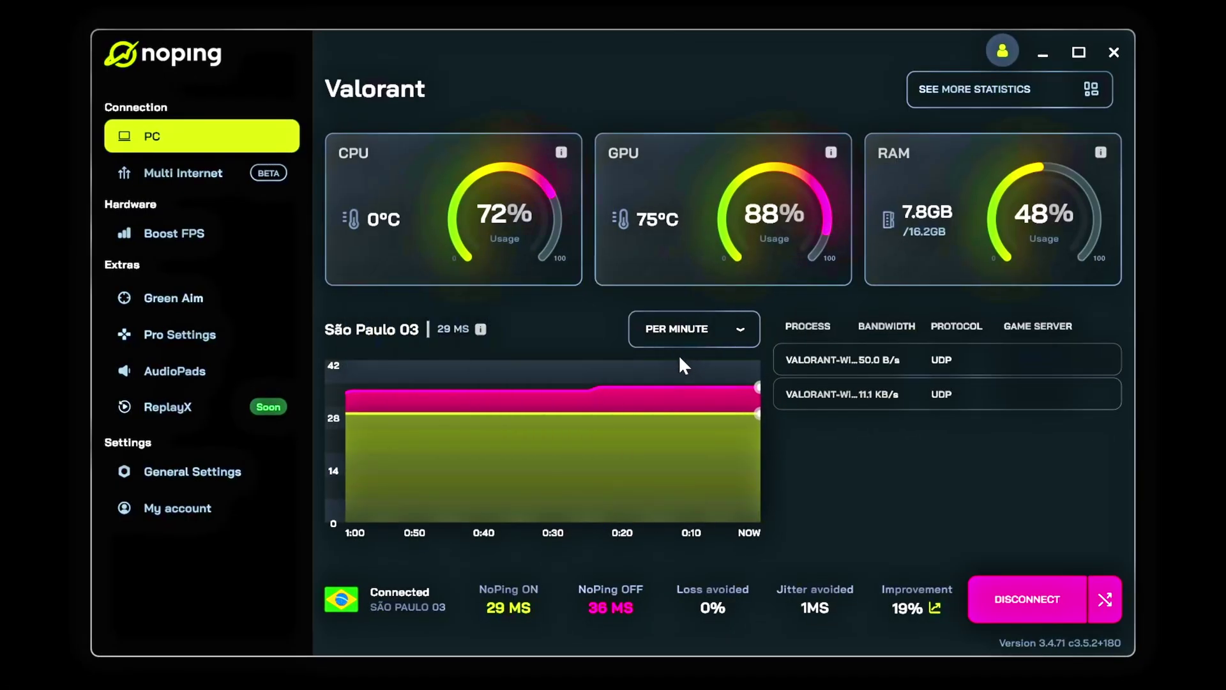
{"action": "left_click", "coordinate": [677, 332]}
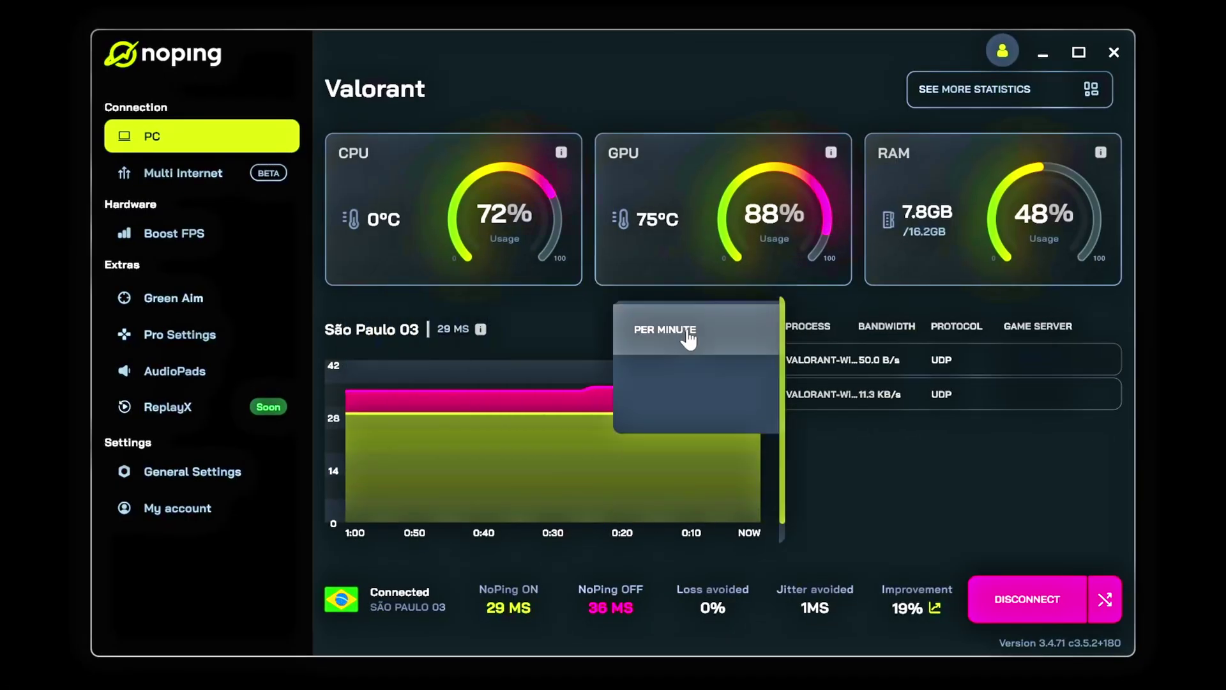
{"action": "left_click", "coordinate": [581, 335]}
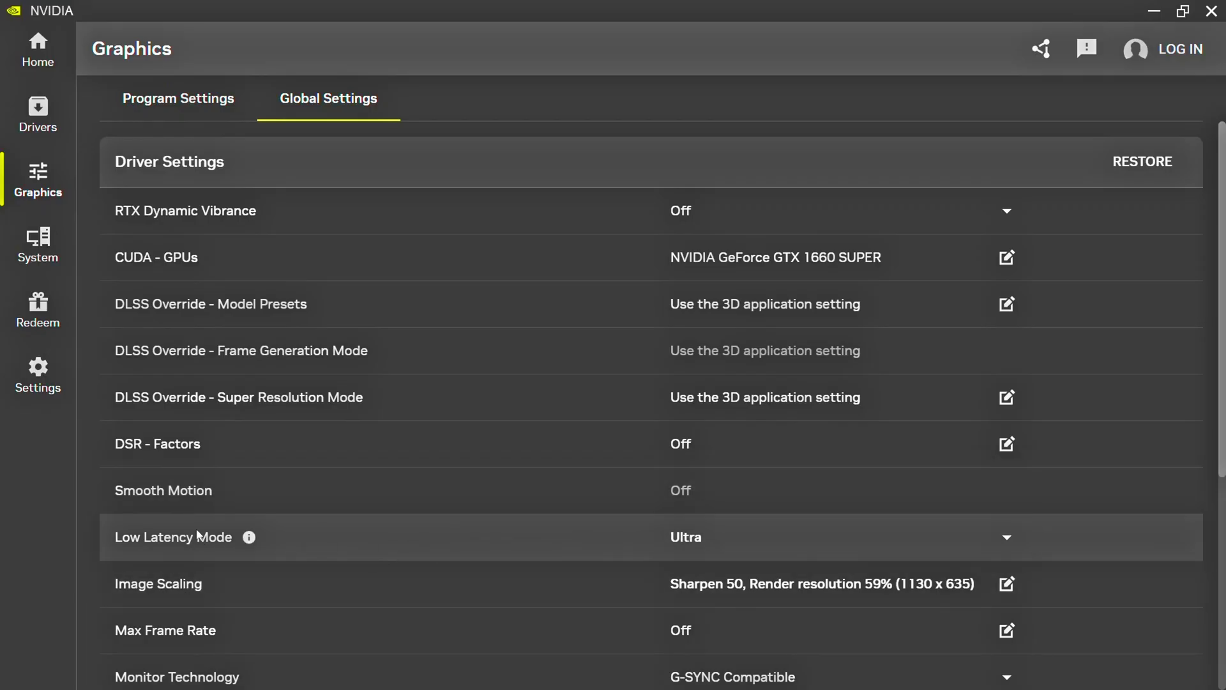
Check NVIDIA Image Scaling's 59% render resolution, then expand the legacy settings rows
{"action": "left_click", "coordinate": [699, 583]}
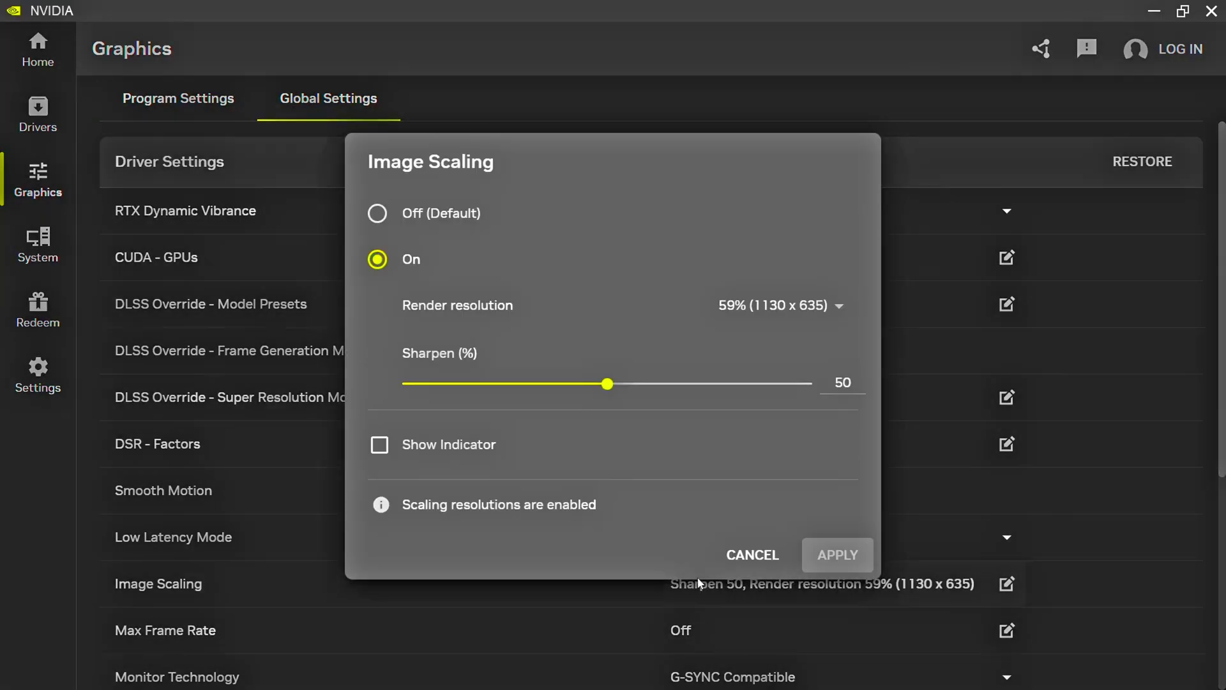
{"action": "left_click", "coordinate": [776, 307]}
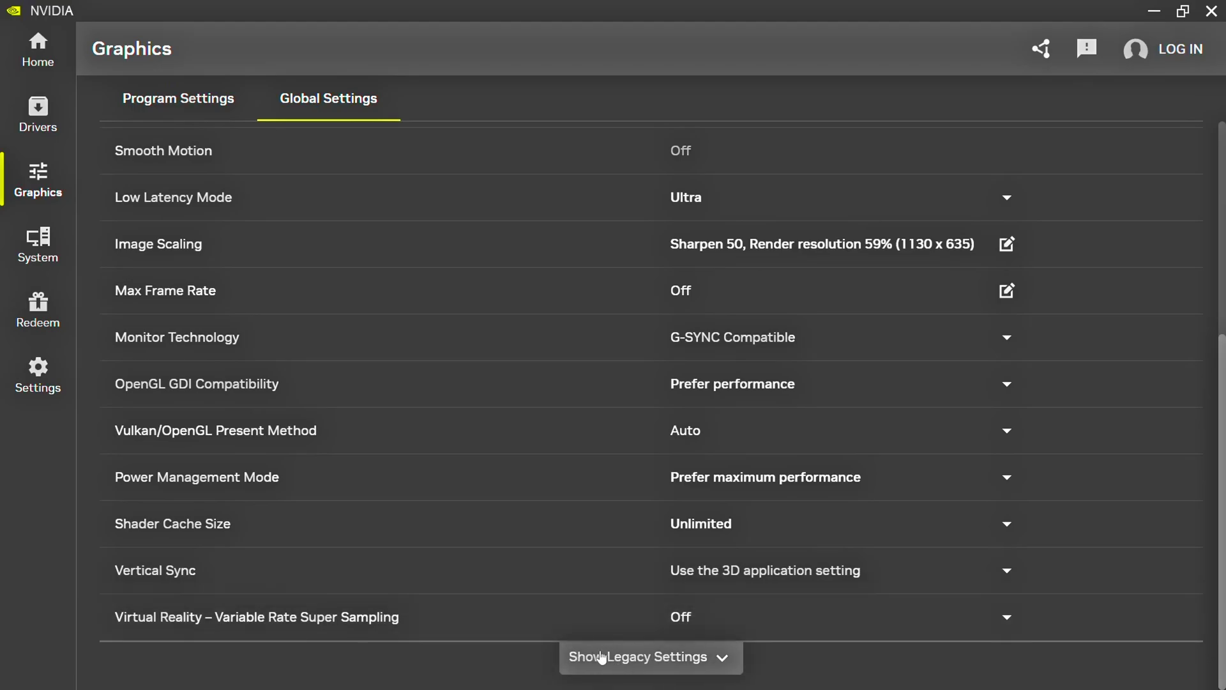
{"action": "left_click", "coordinate": [651, 656]}
{"action": "scroll", "coordinate": [638, 612], "scroll_direction": "down", "scroll_amount": 7}
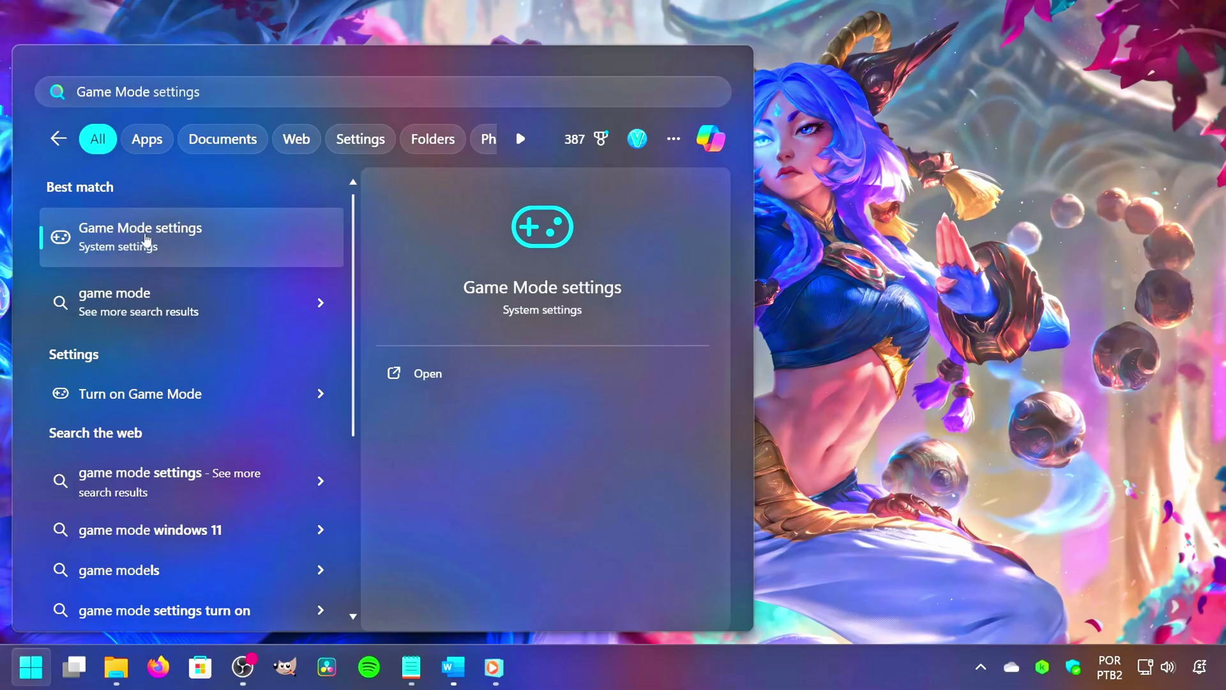
Open the Game Mode settings page from the Start search results
{"action": "left_click", "coordinate": [204, 221]}
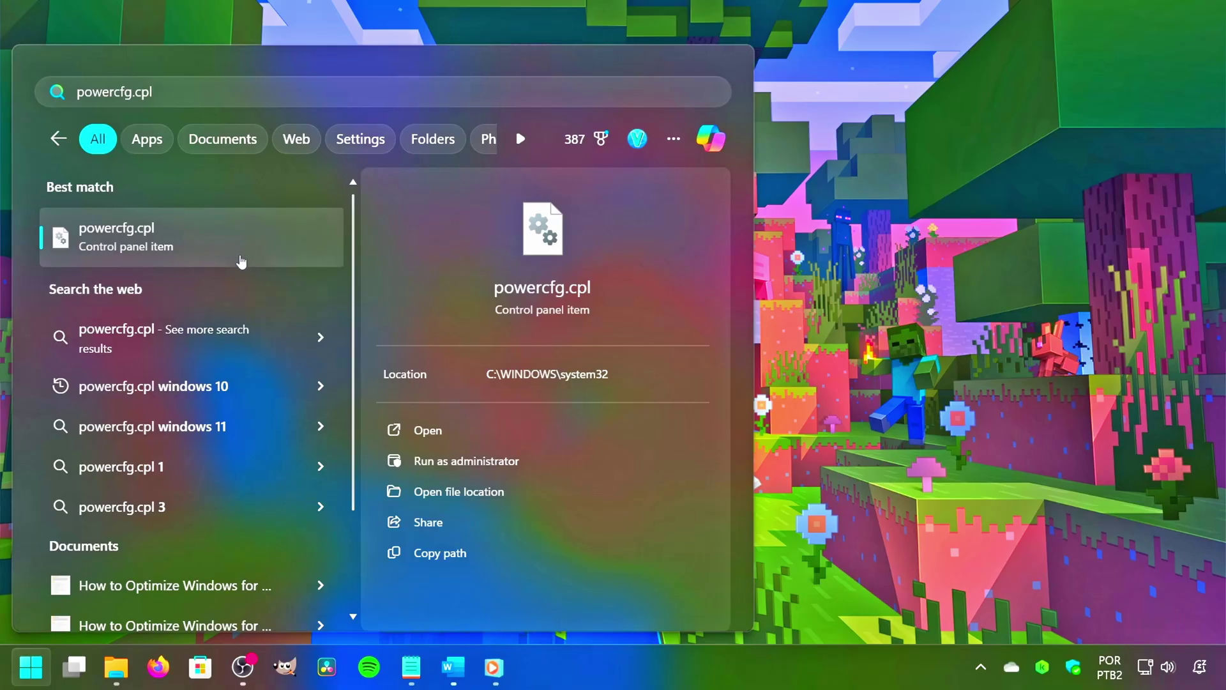
Make AMD Ryzen™ High Performance the active power plan in powercfg.cpl instead of Balanced
{"action": "left_click", "coordinate": [245, 260]}
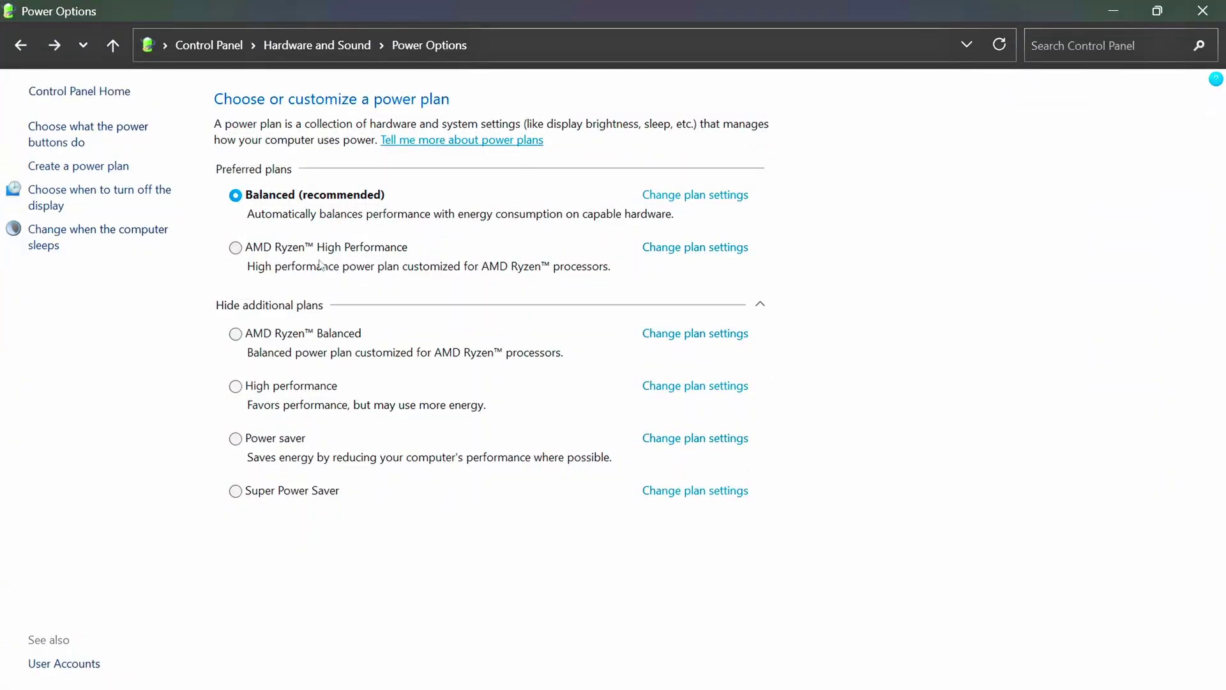
{"action": "left_click", "coordinate": [236, 249]}
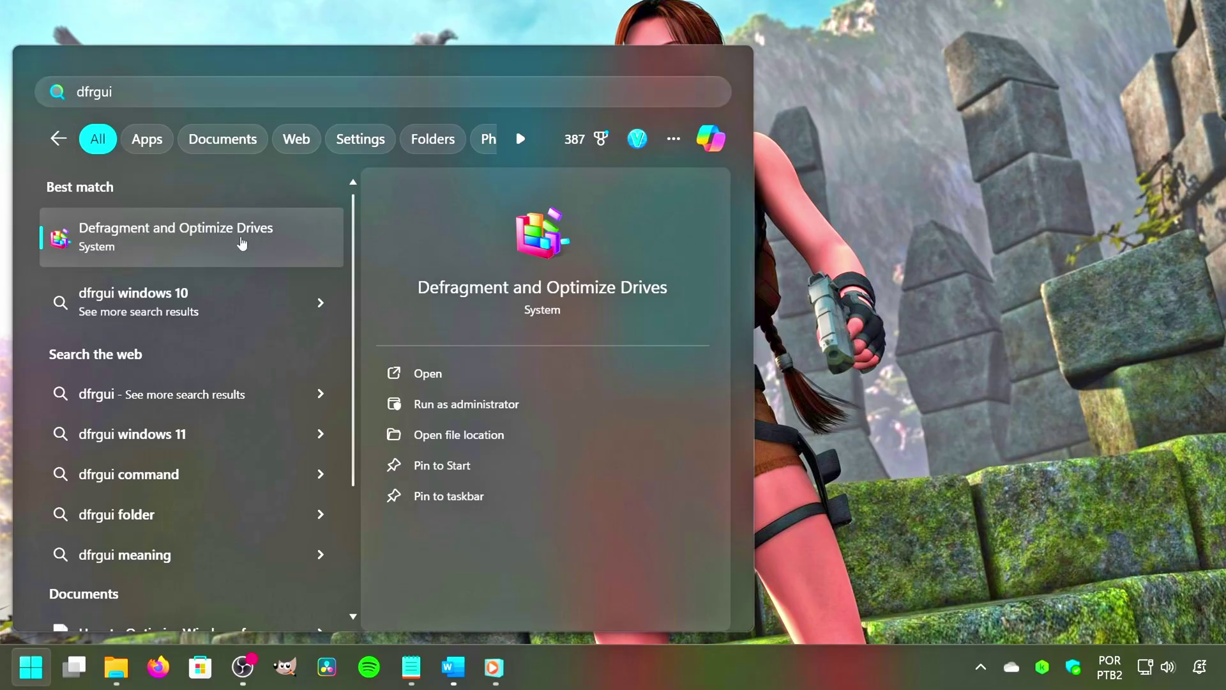
Select both C: and Disco Local (D:) in Optimize Drives and optimize them all
{"action": "left_click", "coordinate": [241, 243]}
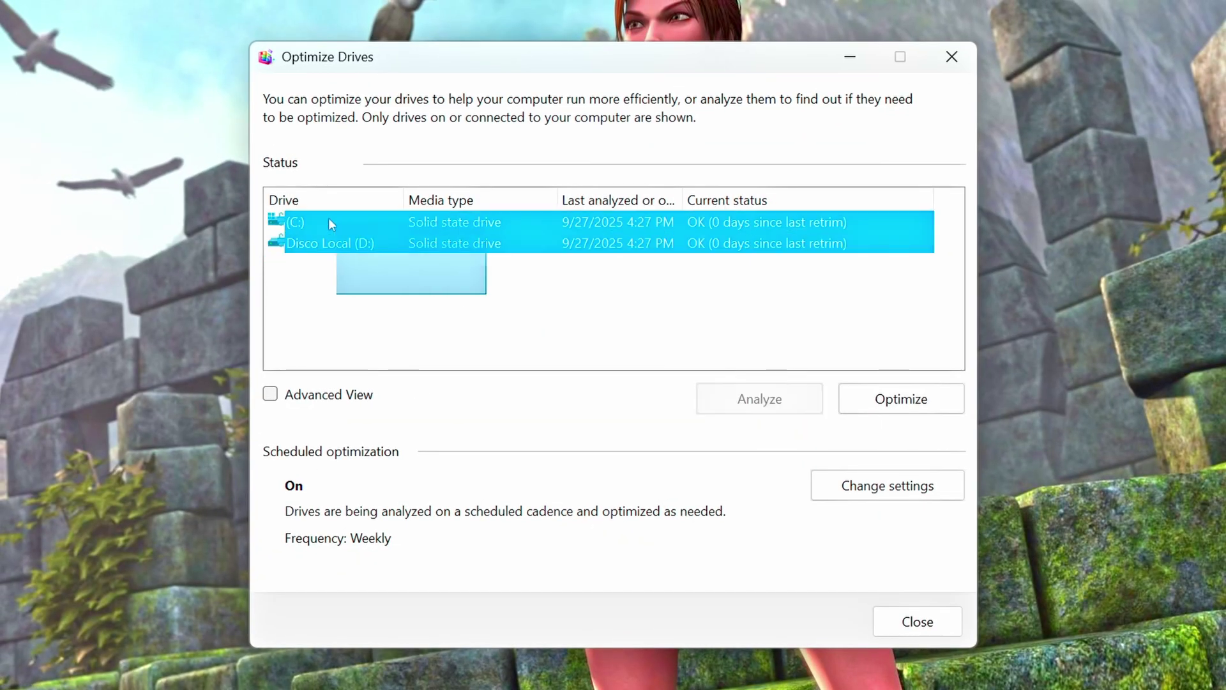
{"action": "left_click_drag", "start_coordinate": [328, 223], "coordinate": [383, 236]}
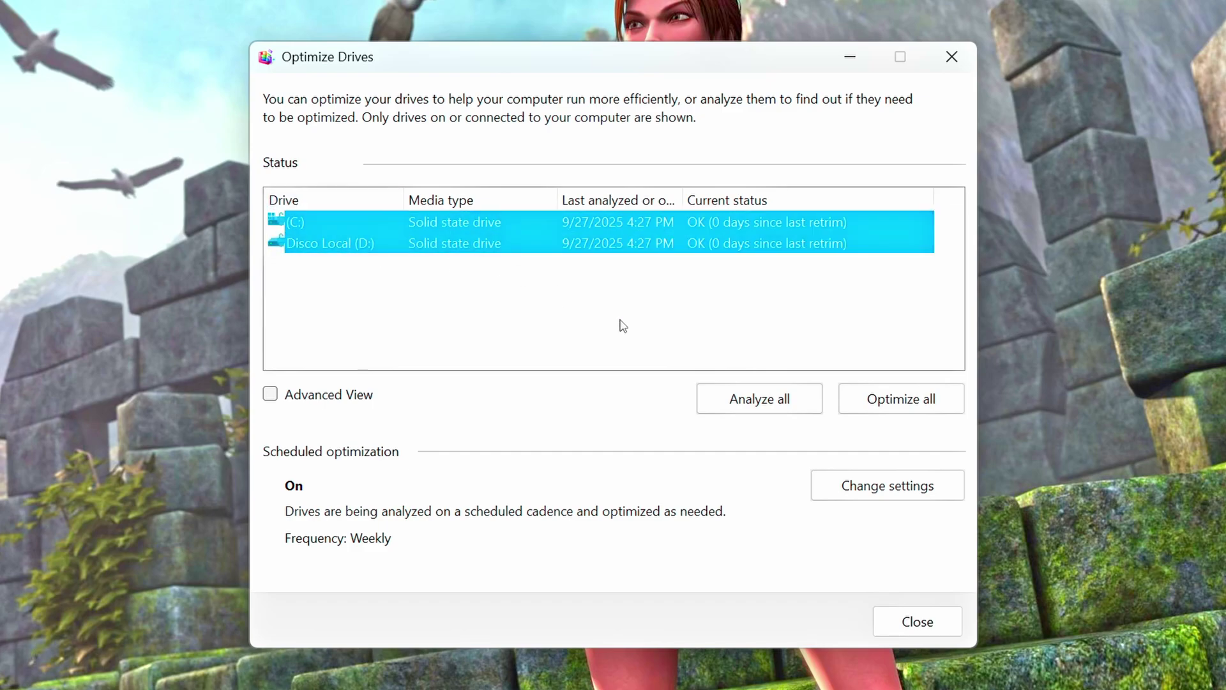
{"action": "left_click", "coordinate": [900, 398]}
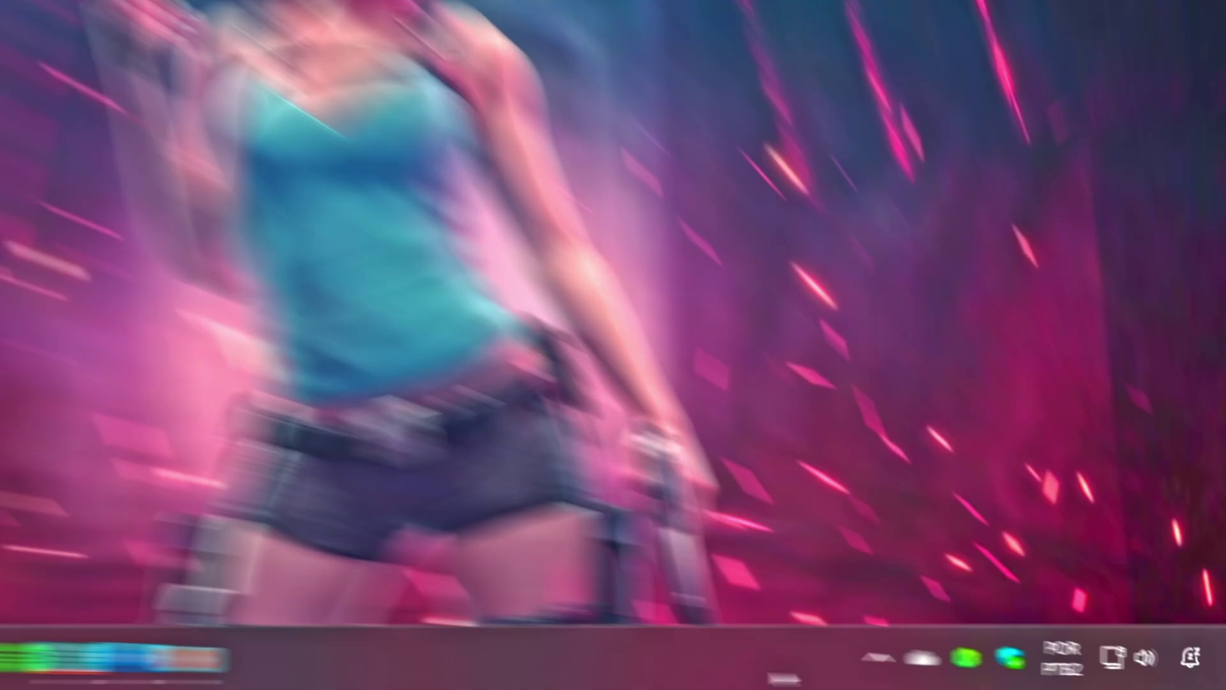
Open Task Manager's Startup apps list and select the OneDrive.exe and vgtray.exe entries
{"action": "right_click", "coordinate": [912, 681]}
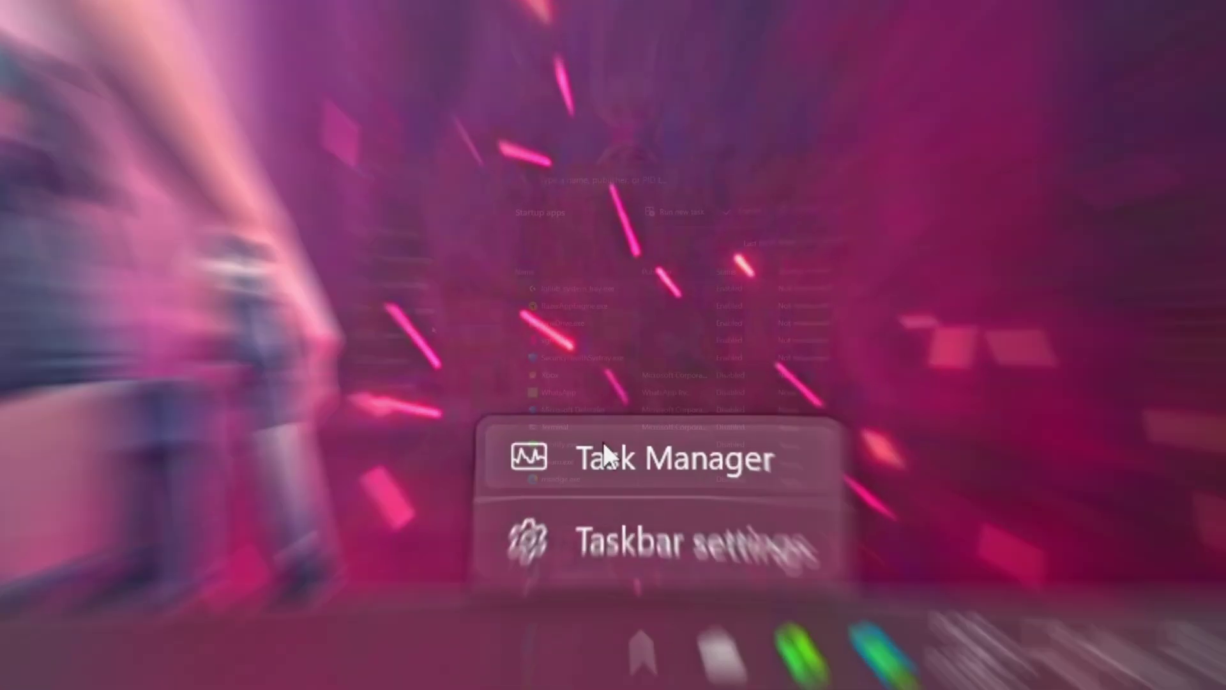
{"action": "left_click", "coordinate": [603, 442]}
{"action": "left_click", "coordinate": [266, 293]}
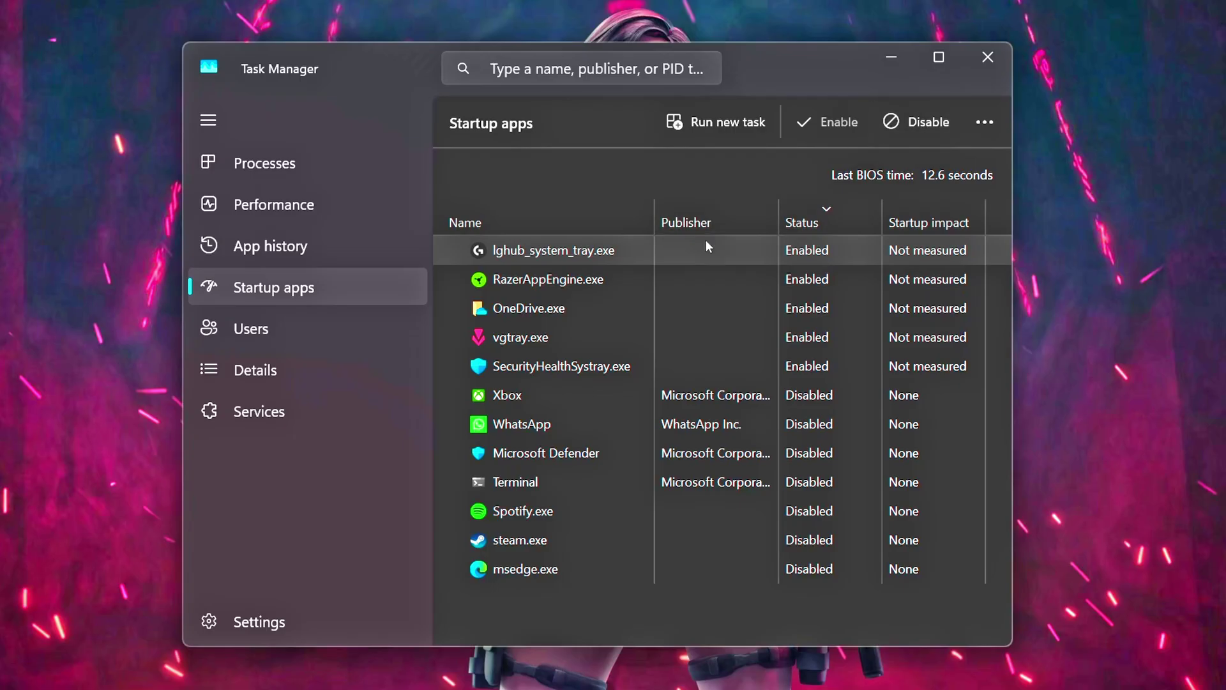
{"action": "left_click", "coordinate": [652, 311]}
{"action": "left_click", "coordinate": [664, 336]}
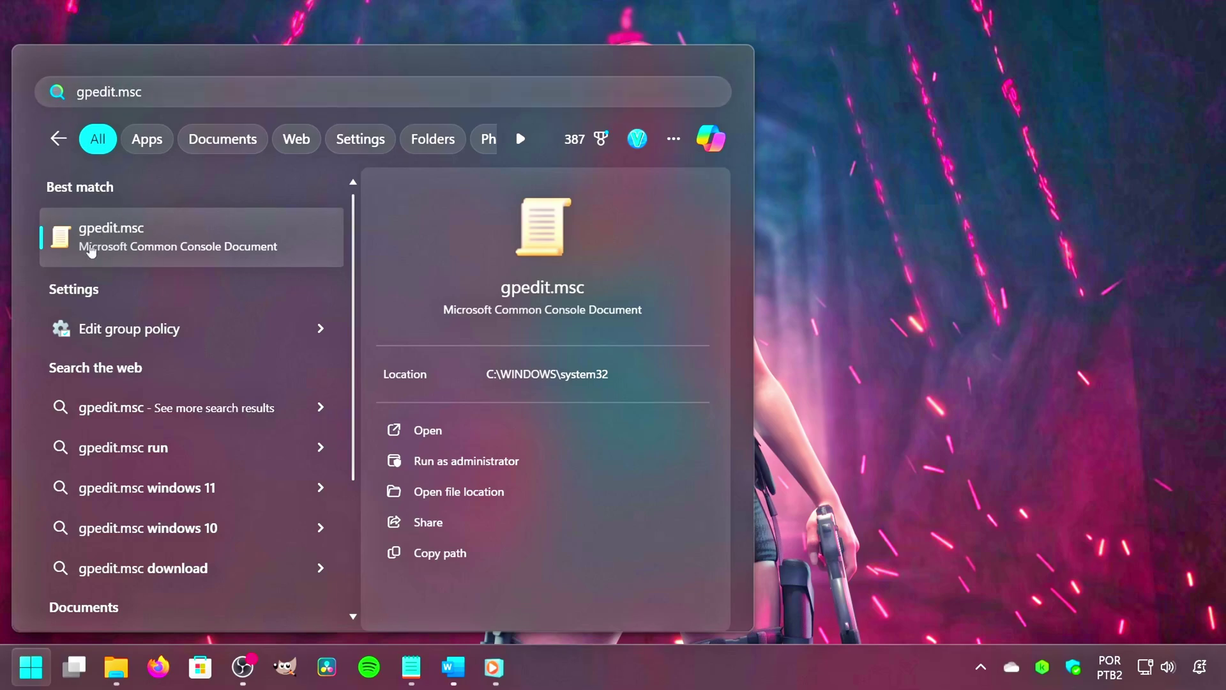
In gpedit.msc, navigate to Computer Configuration > Administrative Templates > Windows Components > App Privacy
{"action": "left_click", "coordinate": [181, 232]}
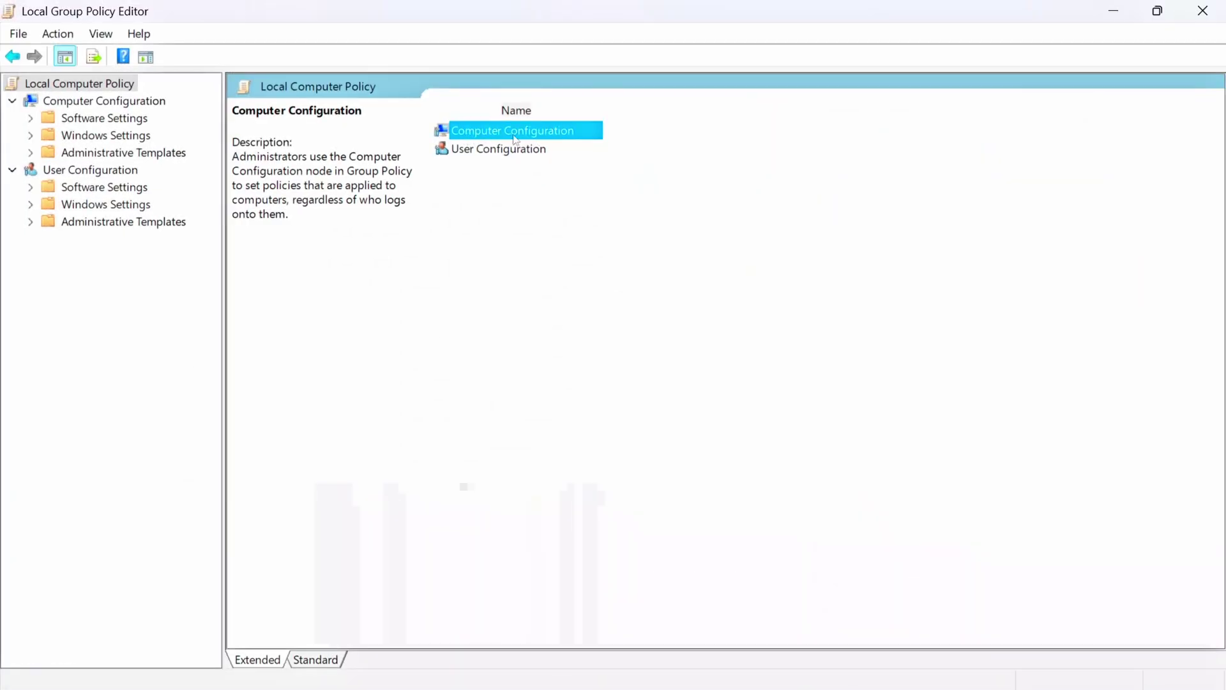
{"action": "double_click", "coordinate": [504, 132]}
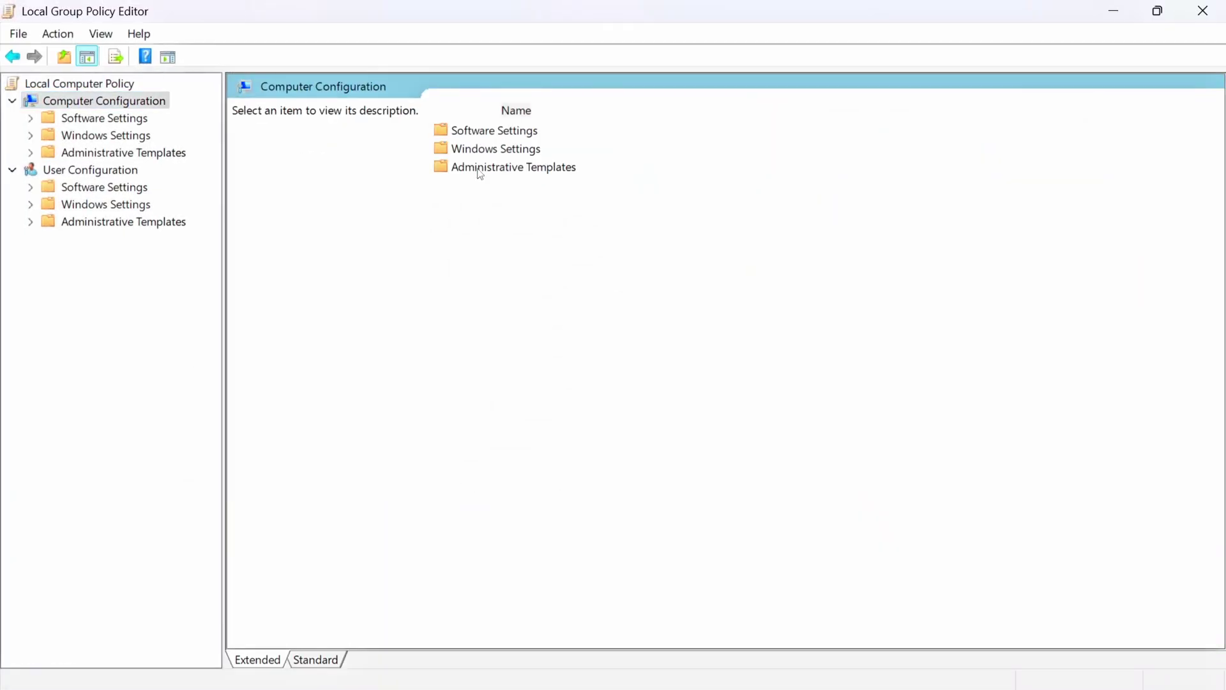
{"action": "double_click", "coordinate": [538, 171]}
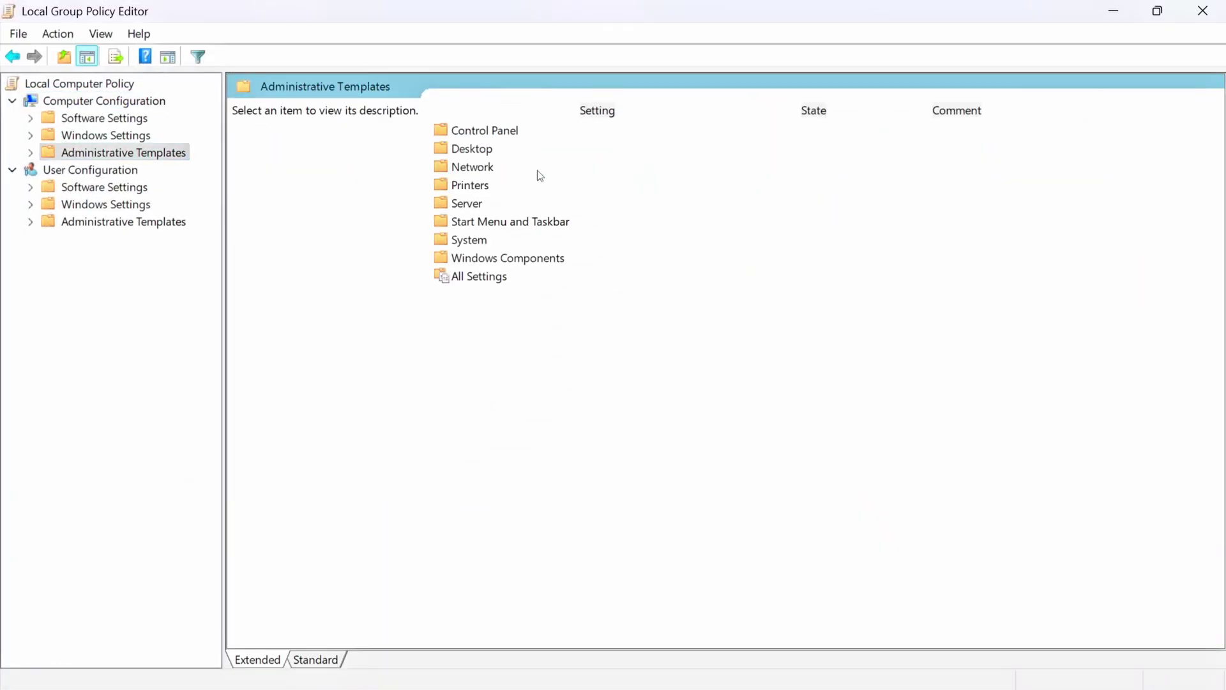
{"action": "double_click", "coordinate": [508, 258]}
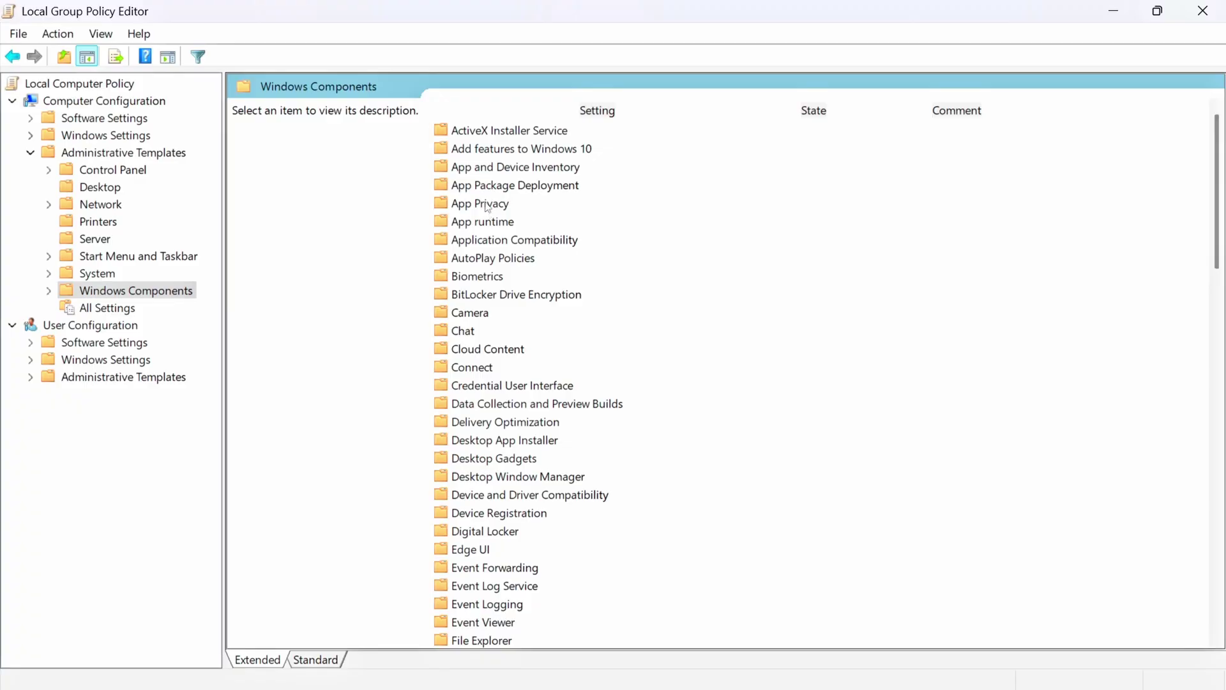
{"action": "double_click", "coordinate": [487, 204]}
Enable 'Let Windows apps run in the background' with Default for all apps Force Deny, and apply
{"action": "left_click", "coordinate": [576, 570]}
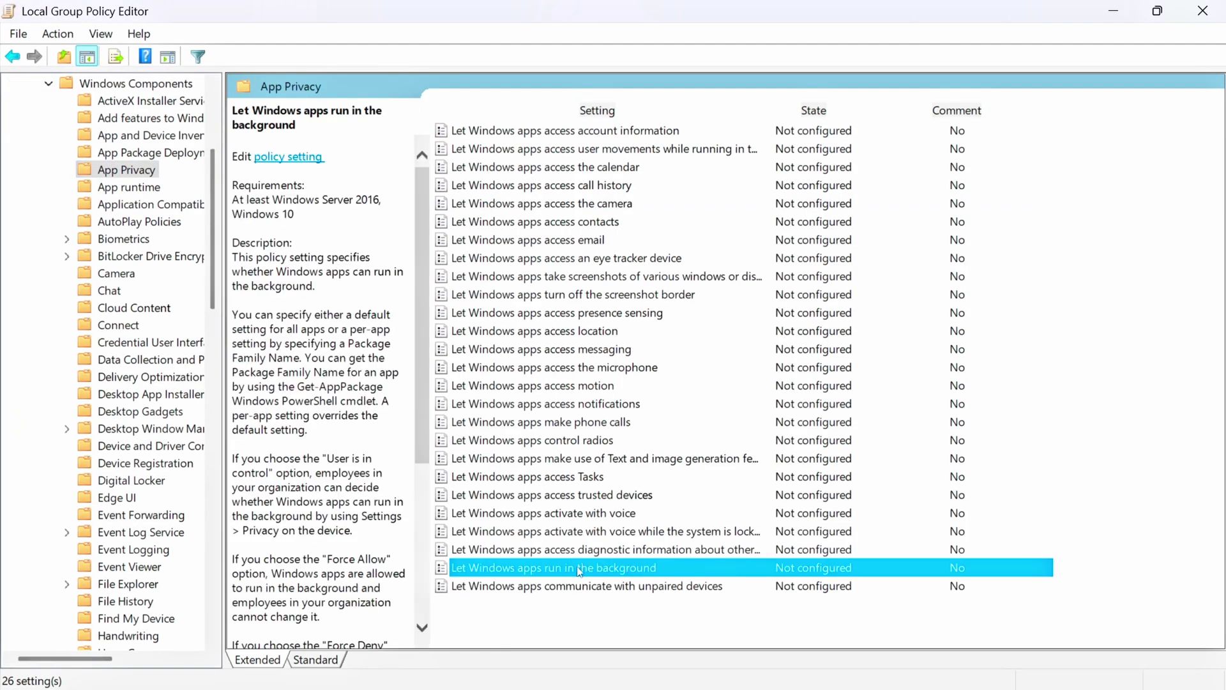
{"action": "double_click", "coordinate": [662, 574]}
{"action": "left_click", "coordinate": [97, 196]}
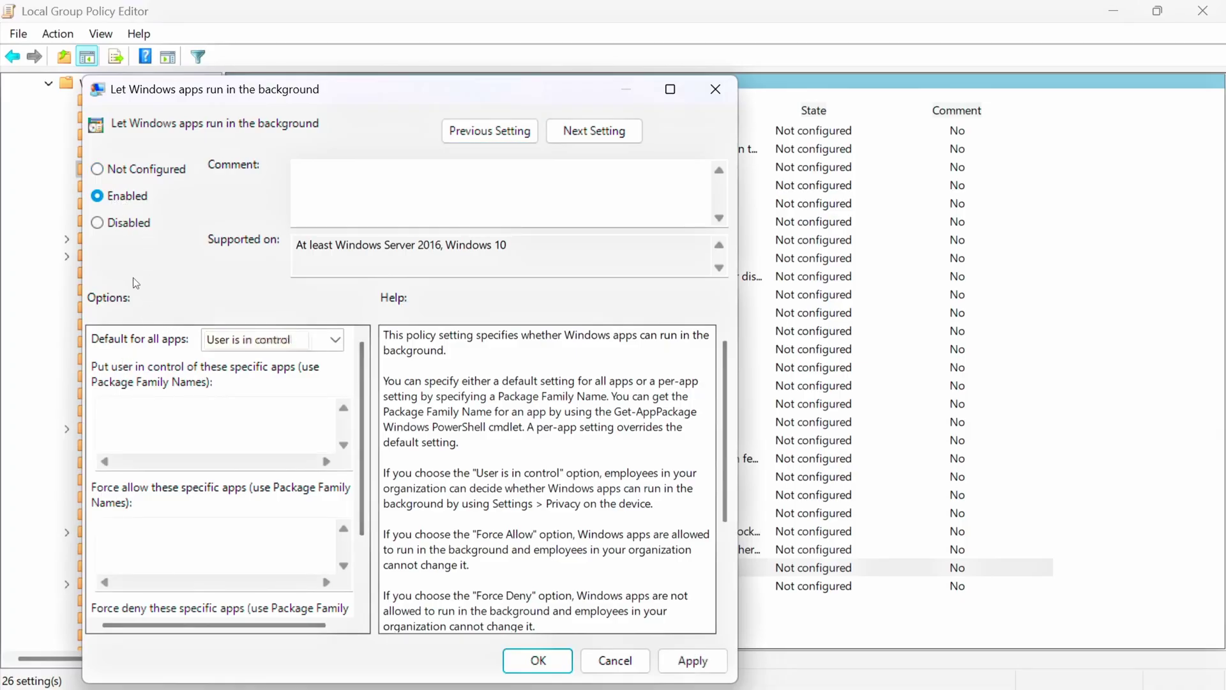
{"action": "left_click", "coordinate": [262, 339]}
{"action": "left_click", "coordinate": [253, 395]}
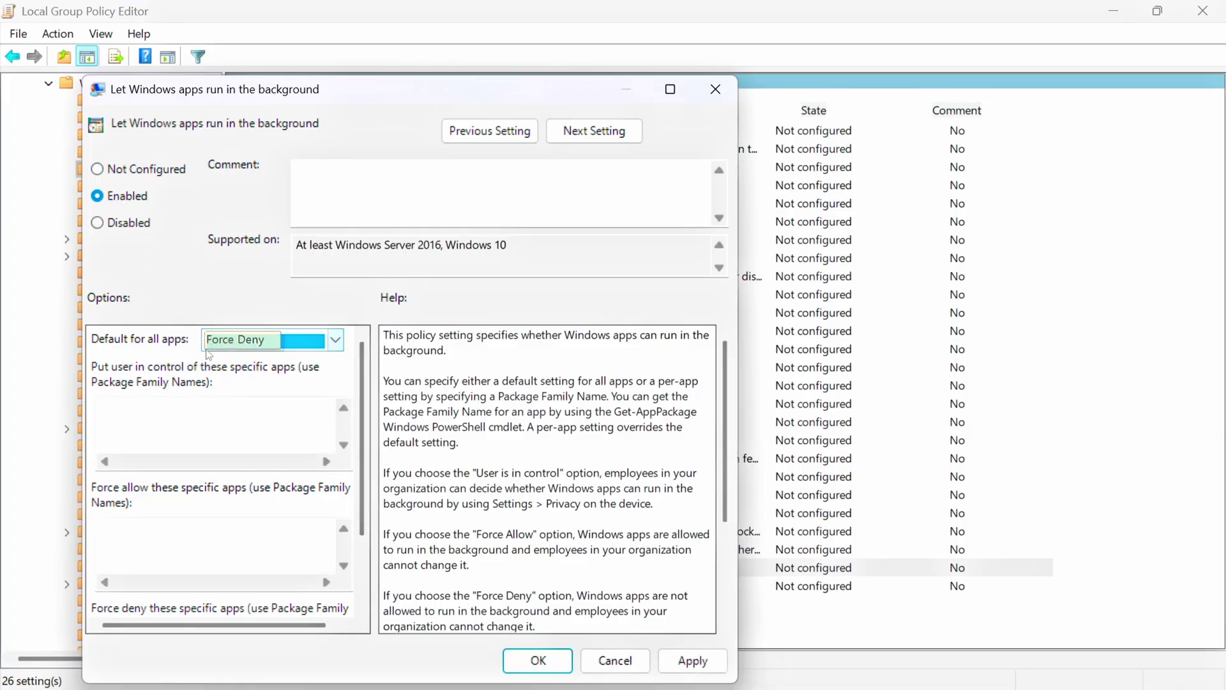
{"action": "left_click", "coordinate": [678, 662]}
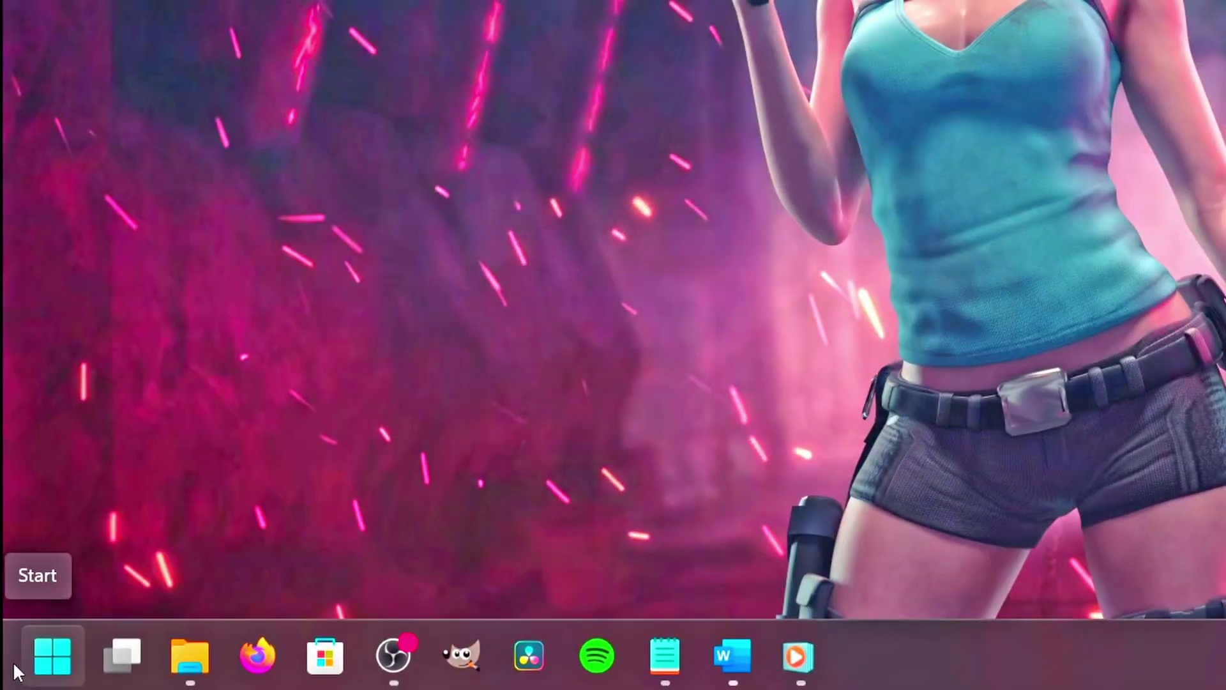
Run DISM /Online /Cleanup-image /RestoreHealth, then sfc /scannow, in an admin Terminal
{"action": "right_click", "coordinate": [37, 652]}
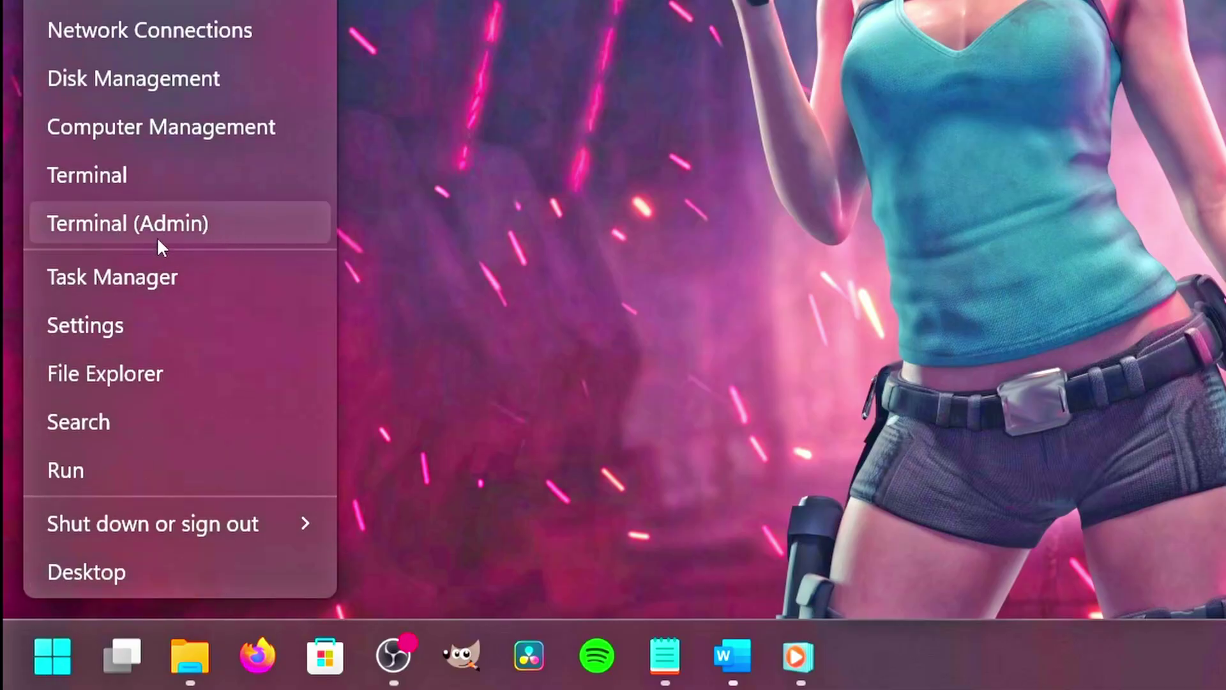
{"action": "left_click", "coordinate": [260, 238]}
{"action": "type", "text": "DISM /O"}
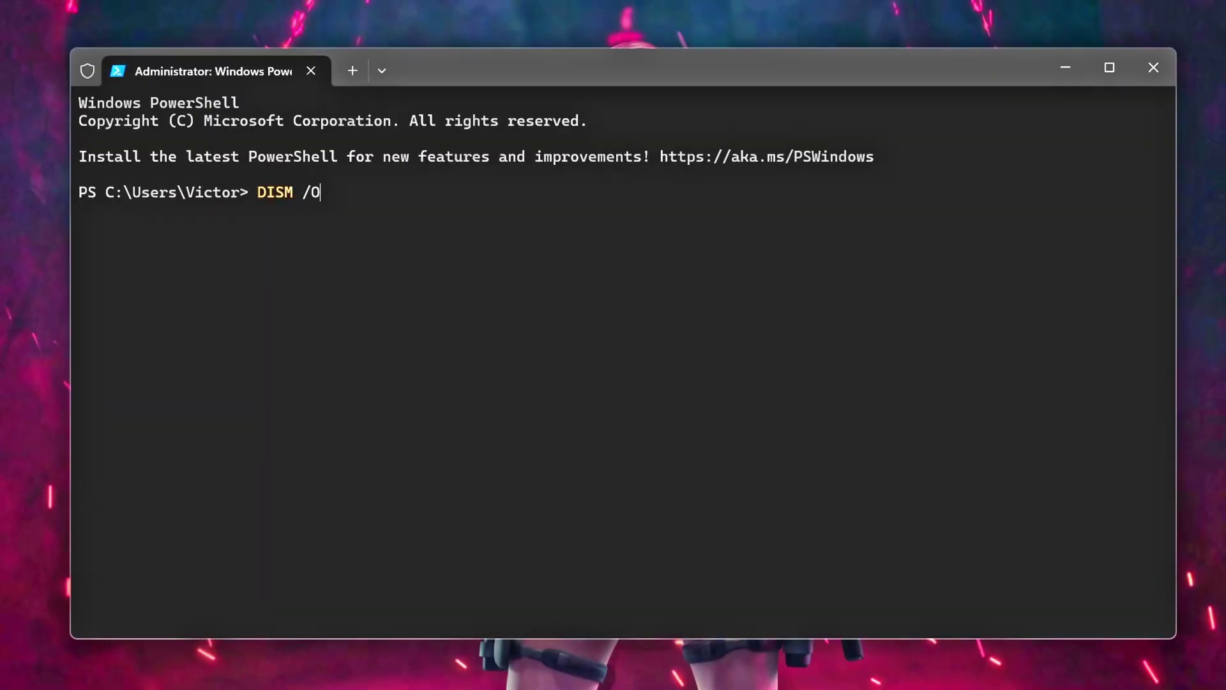
{"action": "type", "text": "nline /Clean"}
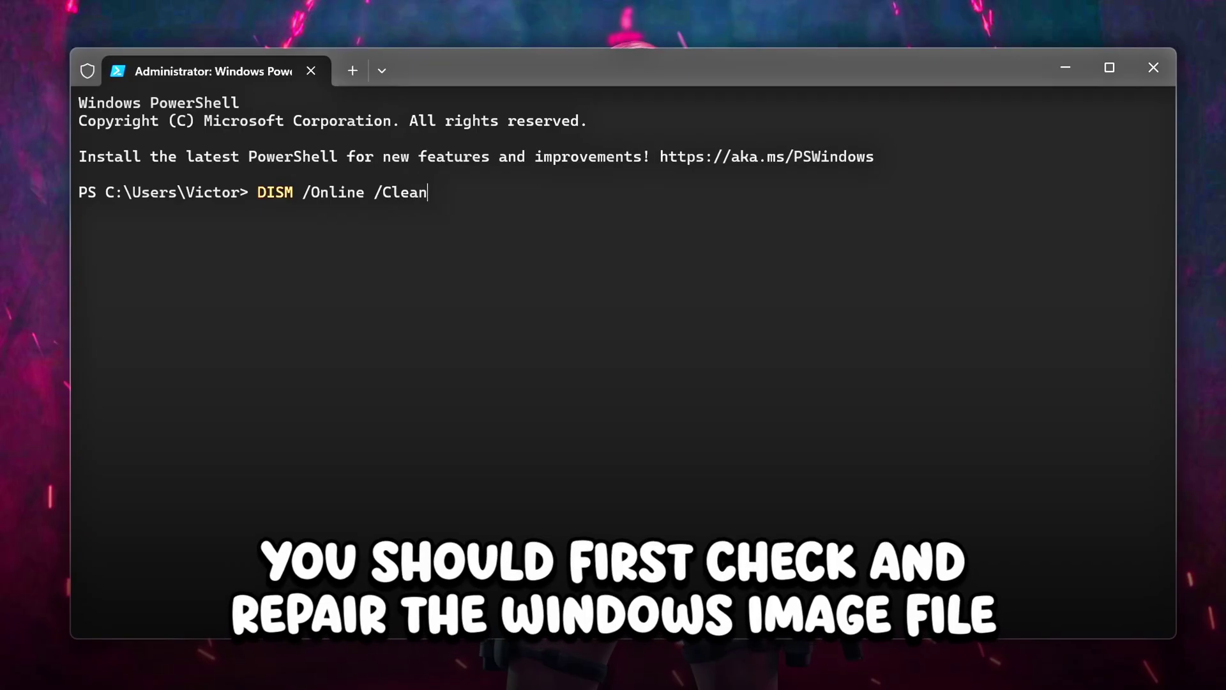
{"action": "type", "text": "up-ia"}
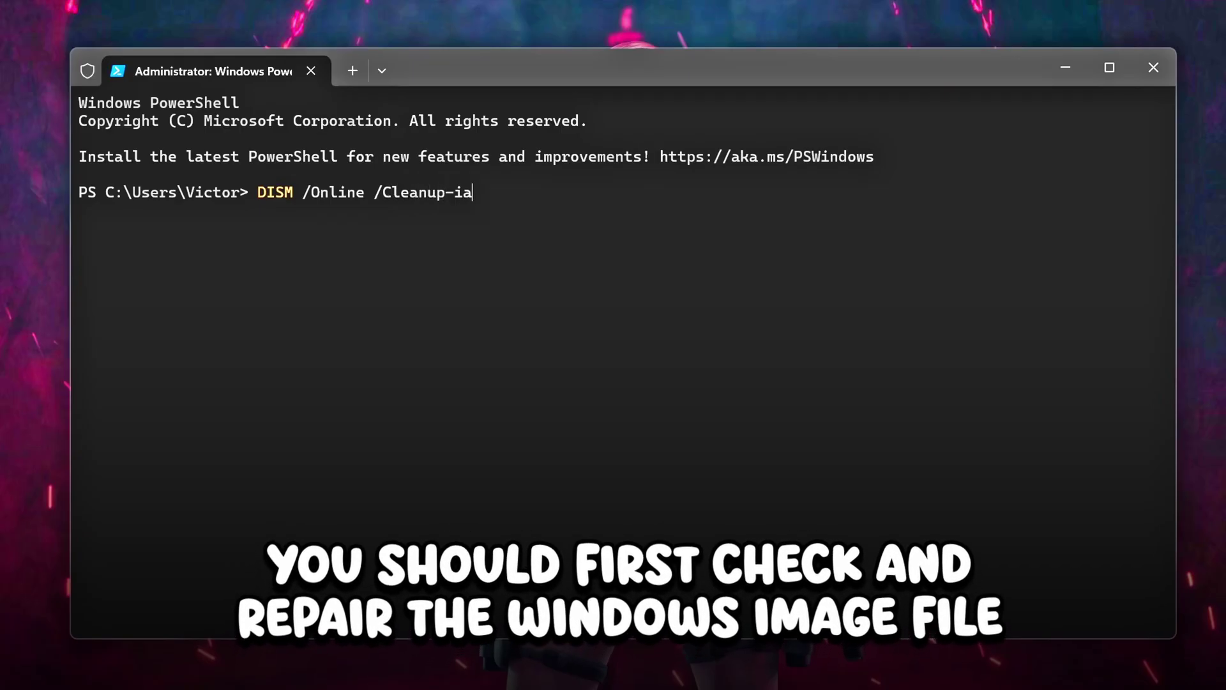
{"action": "key", "text": "BackSpace"}
{"action": "type", "text": "mage /"}
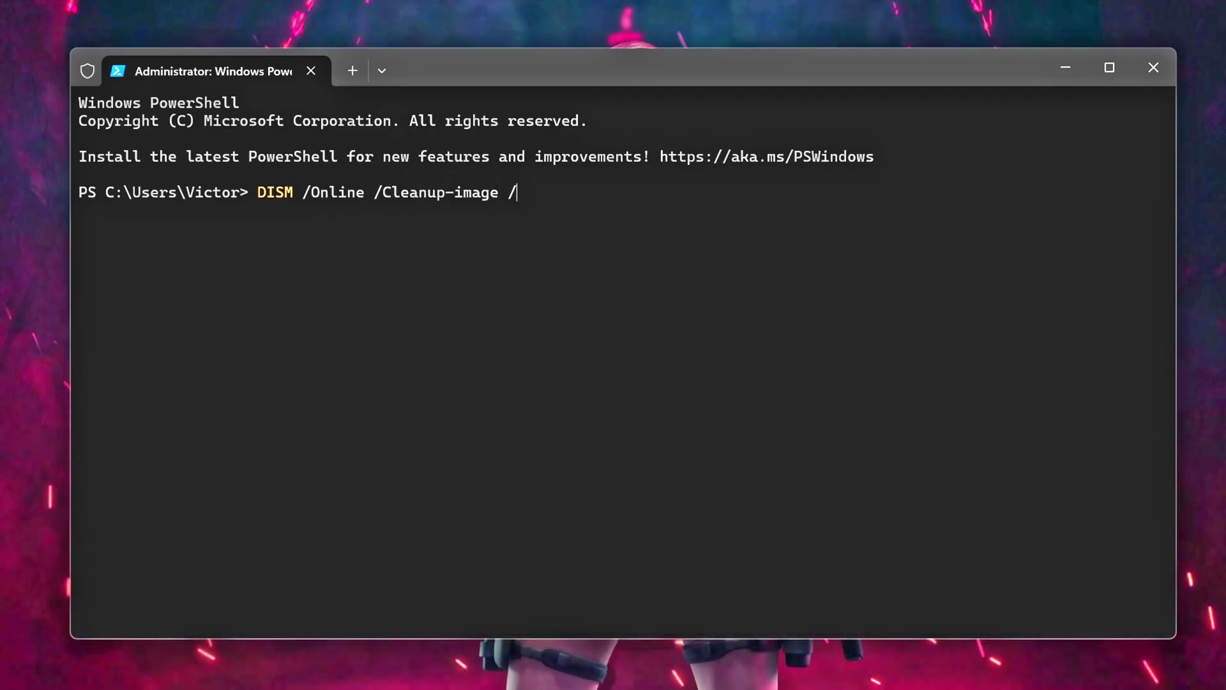
{"action": "type", "text": "RestoreHea"}
{"action": "key", "text": "BackSpace"}
{"action": "key", "text": "BackSpace"}
{"action": "key", "text": "BackSpace"}
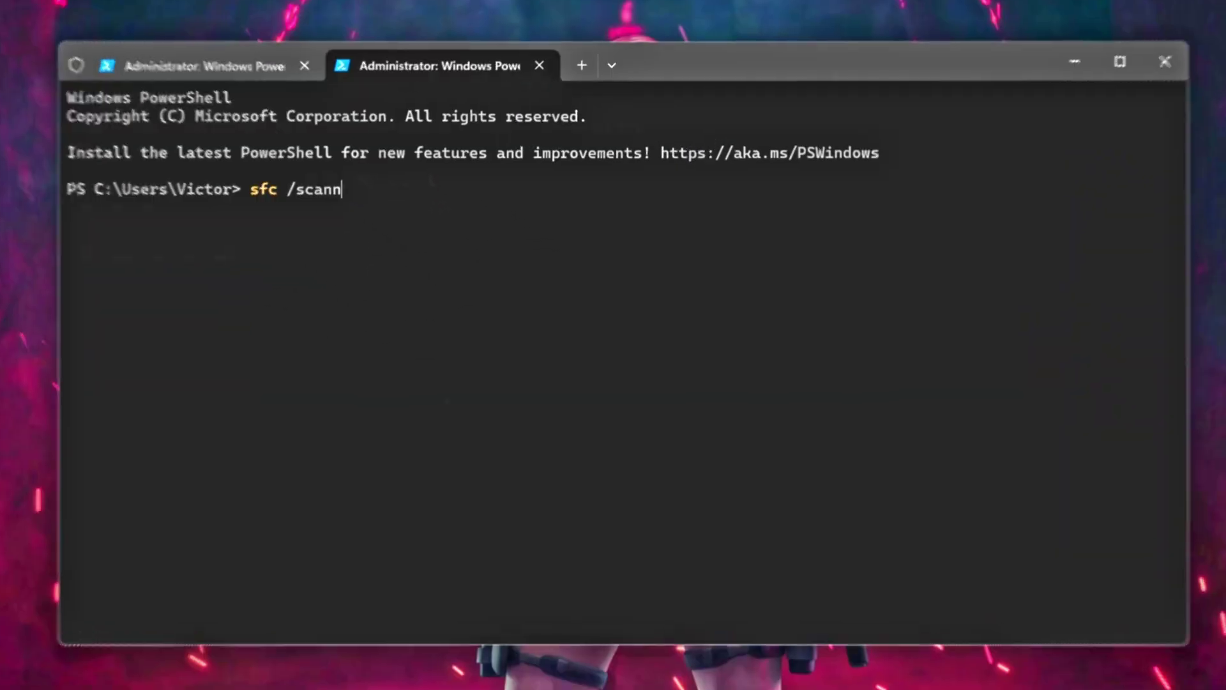
{"action": "type", "text": "ow"}
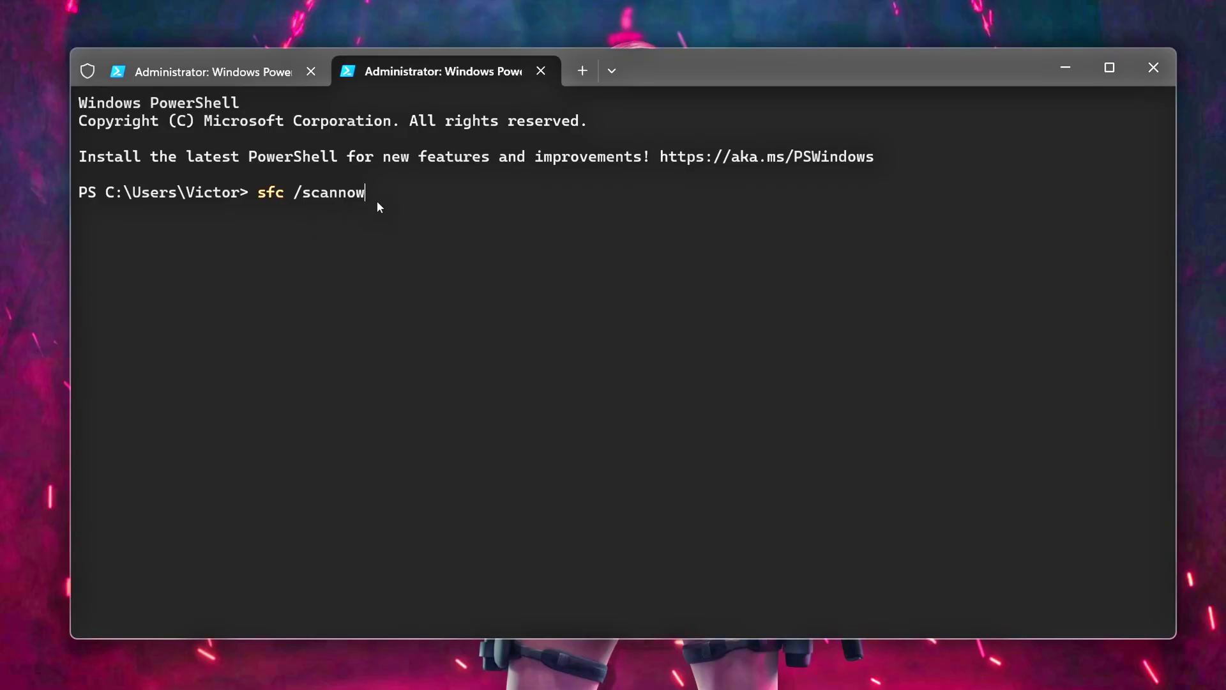
{"action": "key", "text": "Return"}
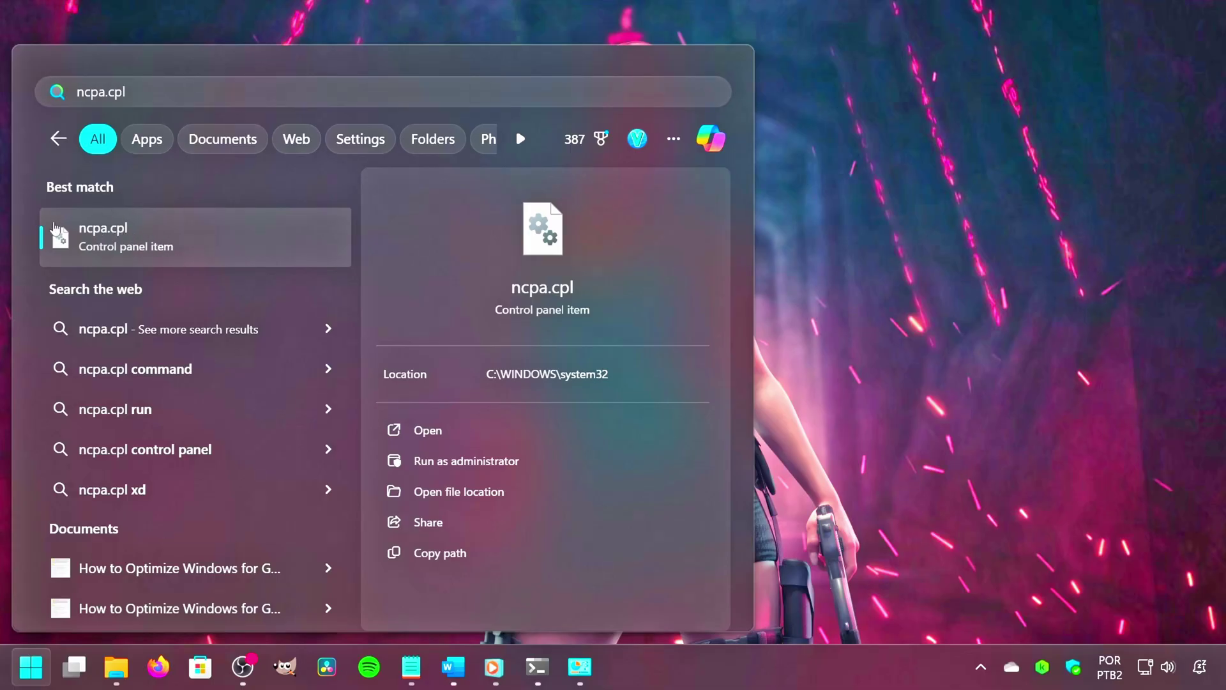
Set the Ethernet adapter's IPv4 DNS to 1.1.1.1 preferred and 8.8.8.8 alternate
{"action": "left_click", "coordinate": [197, 238]}
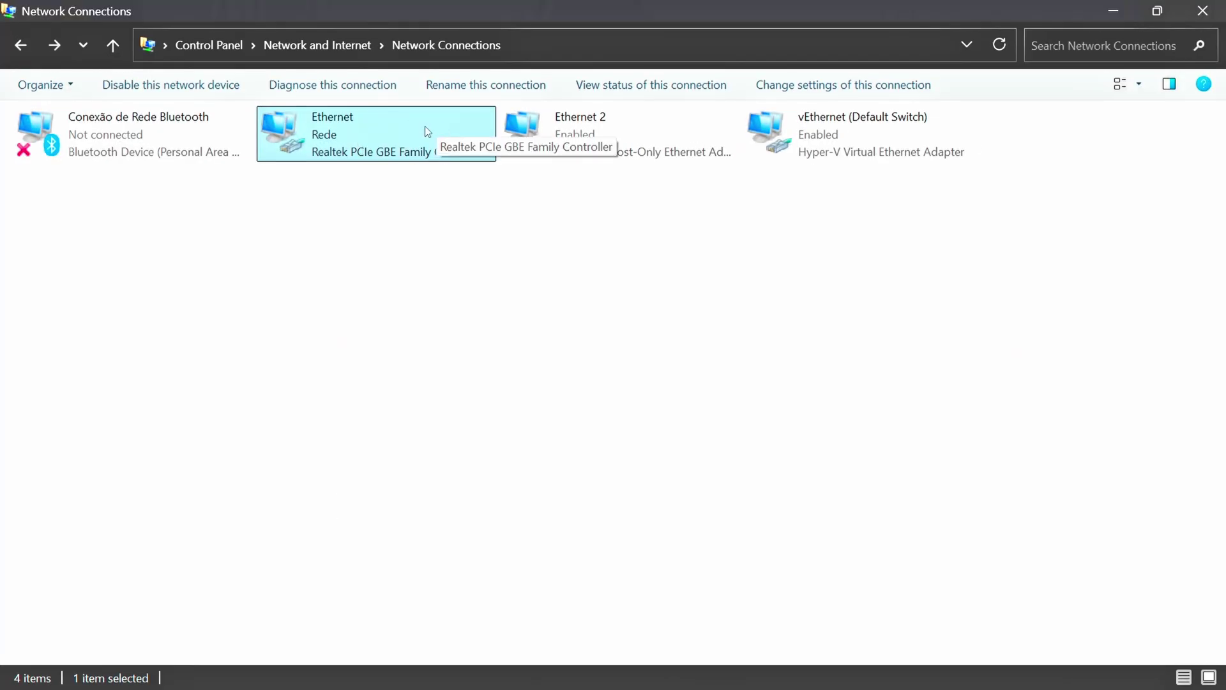
{"action": "right_click", "coordinate": [385, 124]}
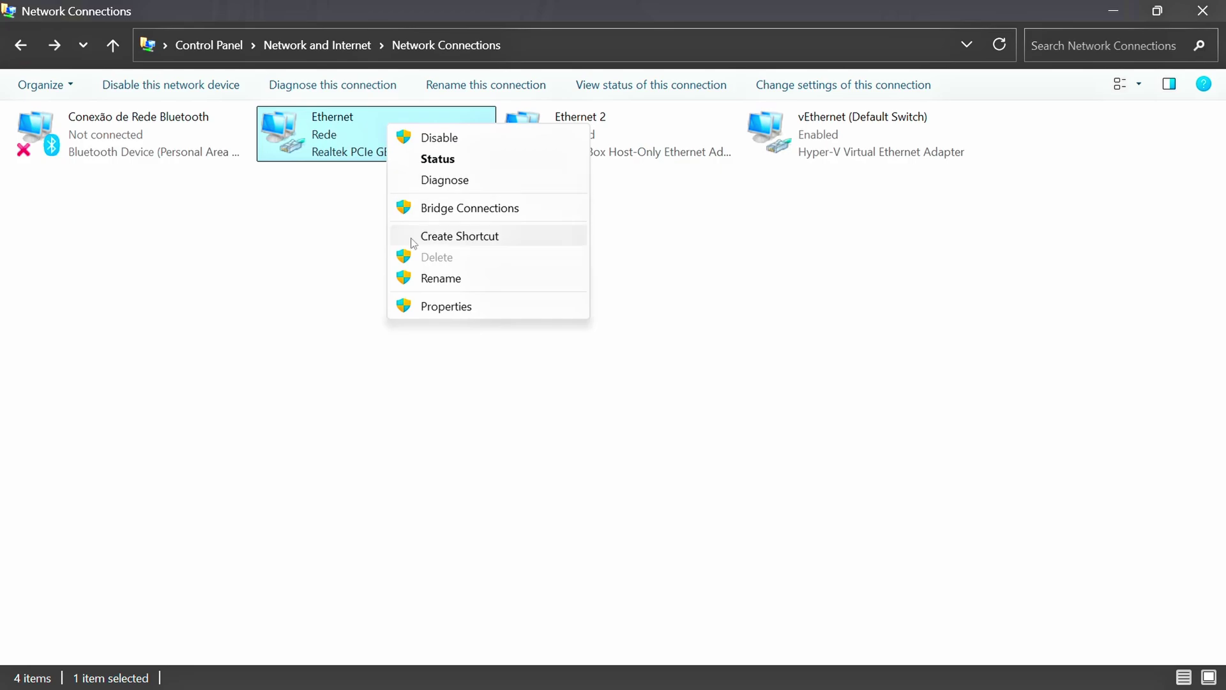
{"action": "left_click", "coordinate": [446, 307]}
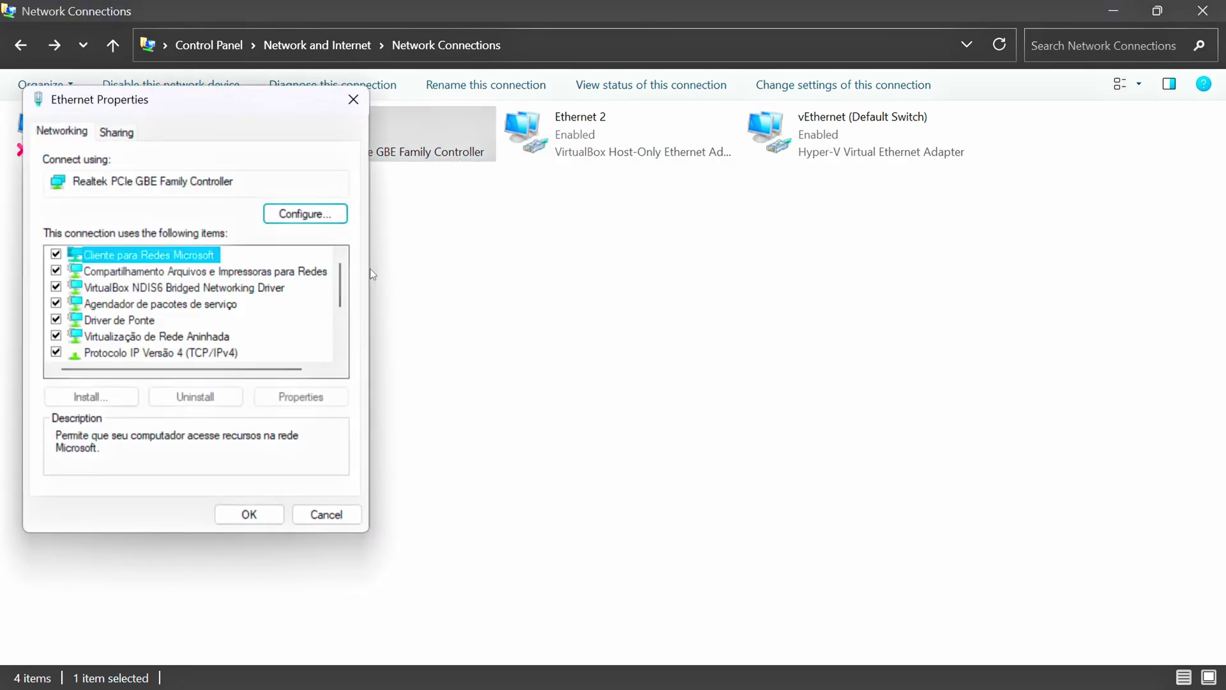
{"action": "left_click", "coordinate": [183, 354]}
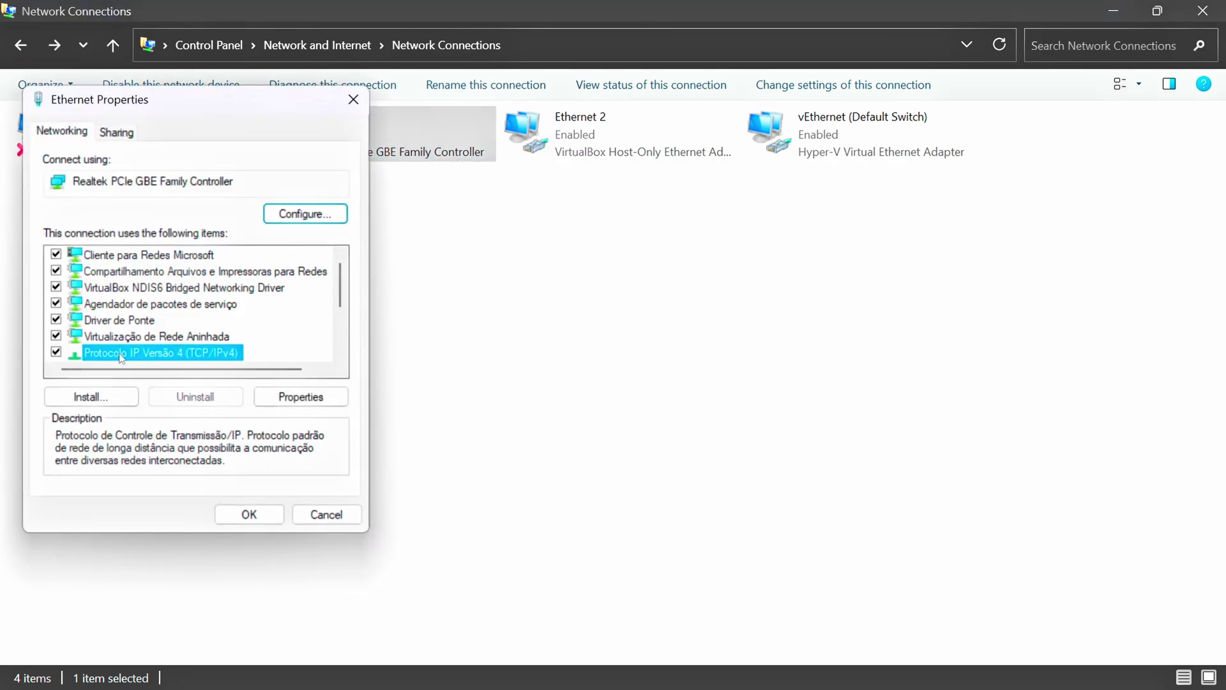
{"action": "left_click", "coordinate": [287, 398]}
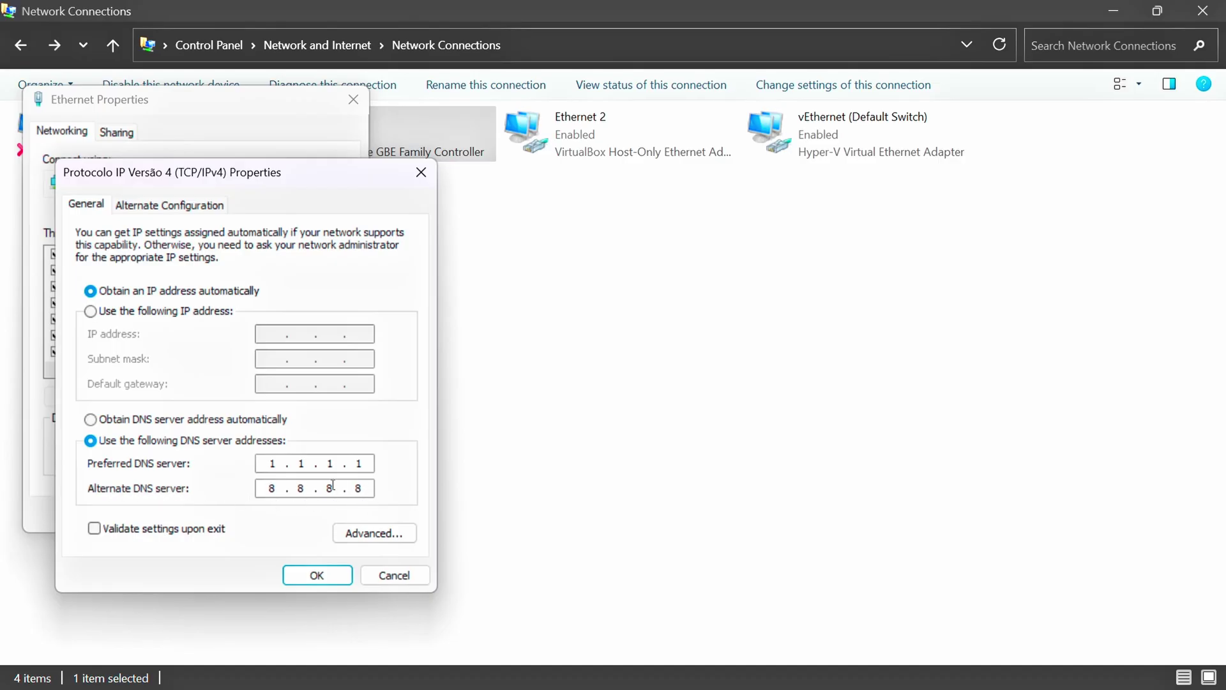
{"action": "left_click", "coordinate": [315, 574]}
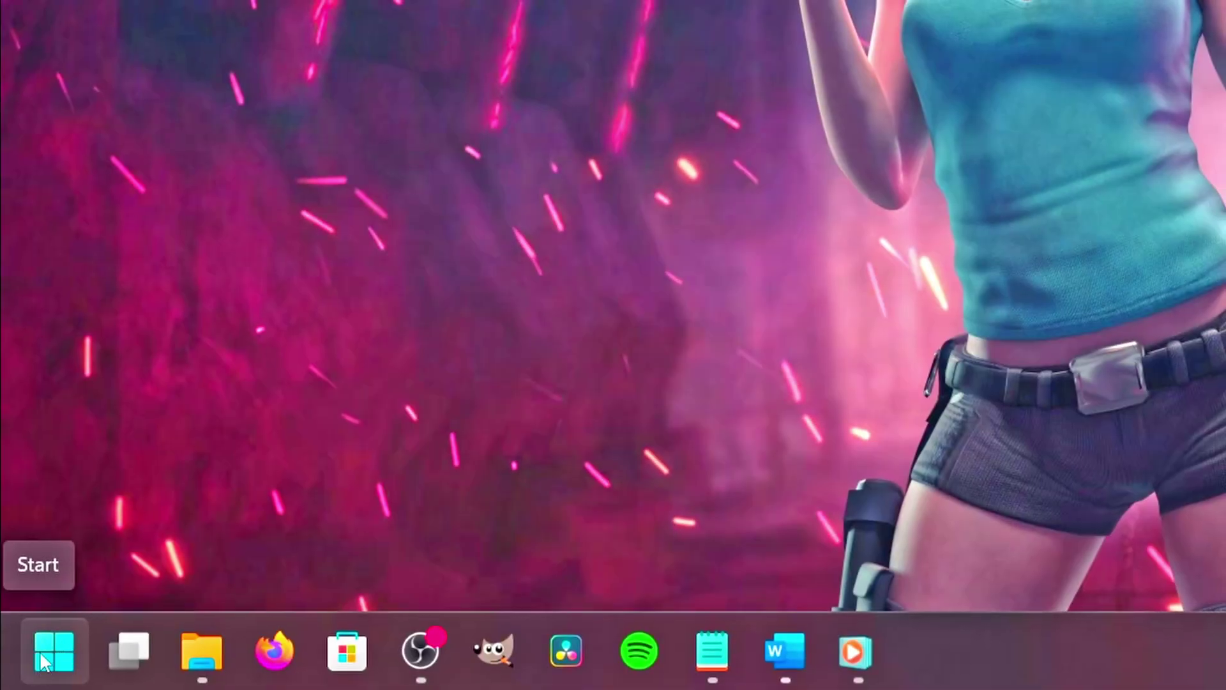
Run ipconfig /flushdns in a PowerShell Terminal to clear the DNS resolver cache
{"action": "right_click", "coordinate": [38, 653]}
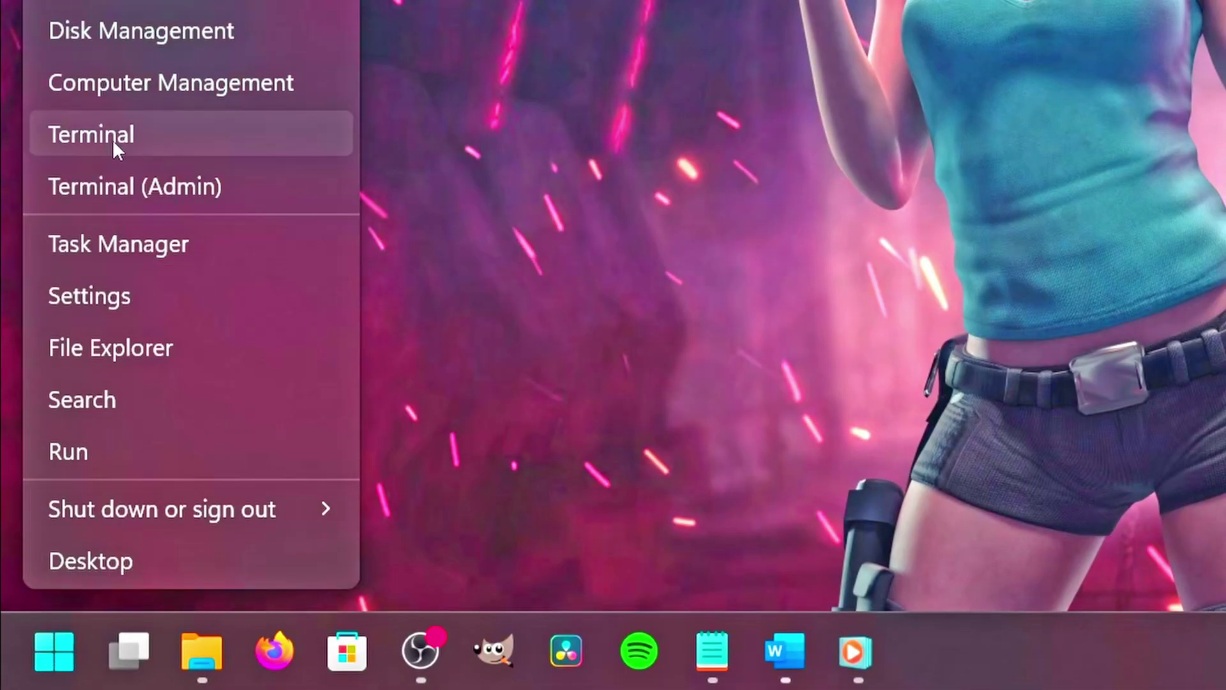
{"action": "left_click", "coordinate": [227, 144]}
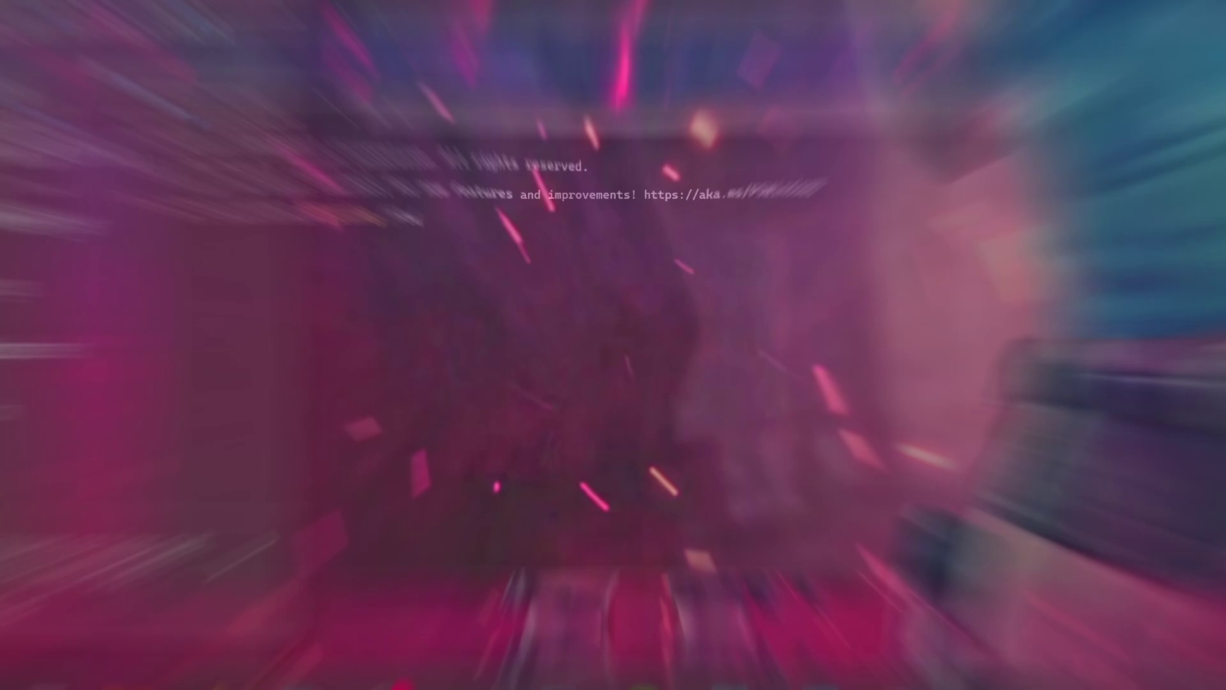
{"action": "type", "text": "ipconfig /flushdns"}
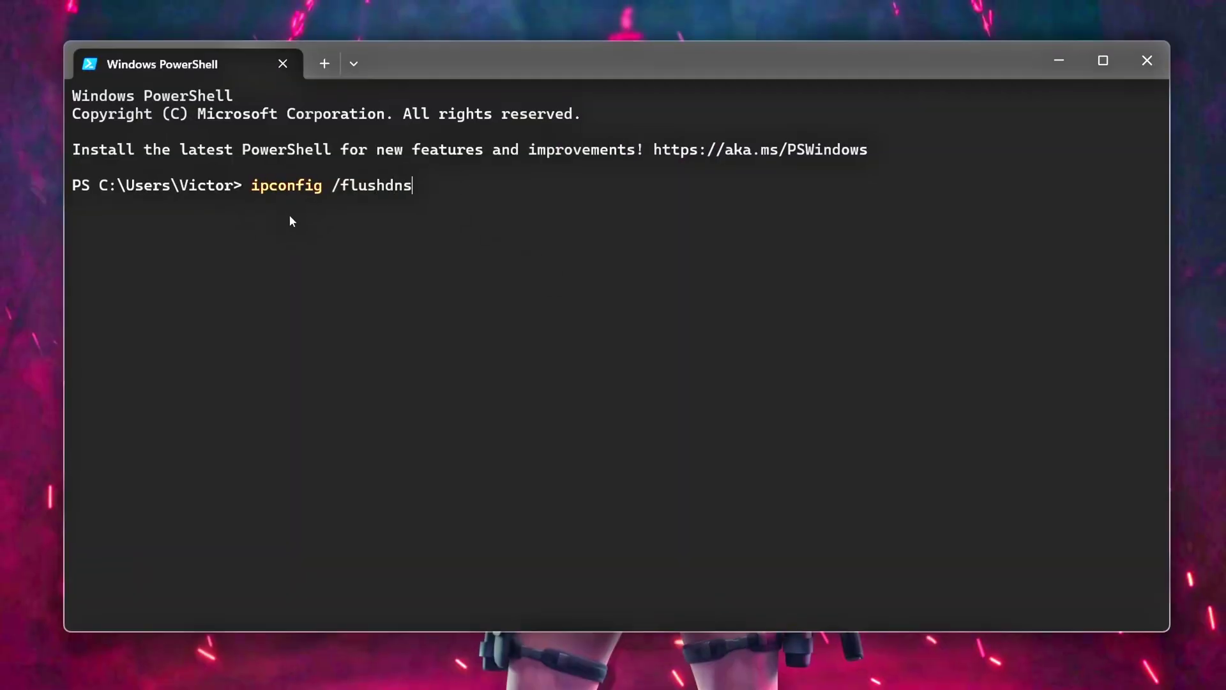
{"action": "key", "text": "Return"}
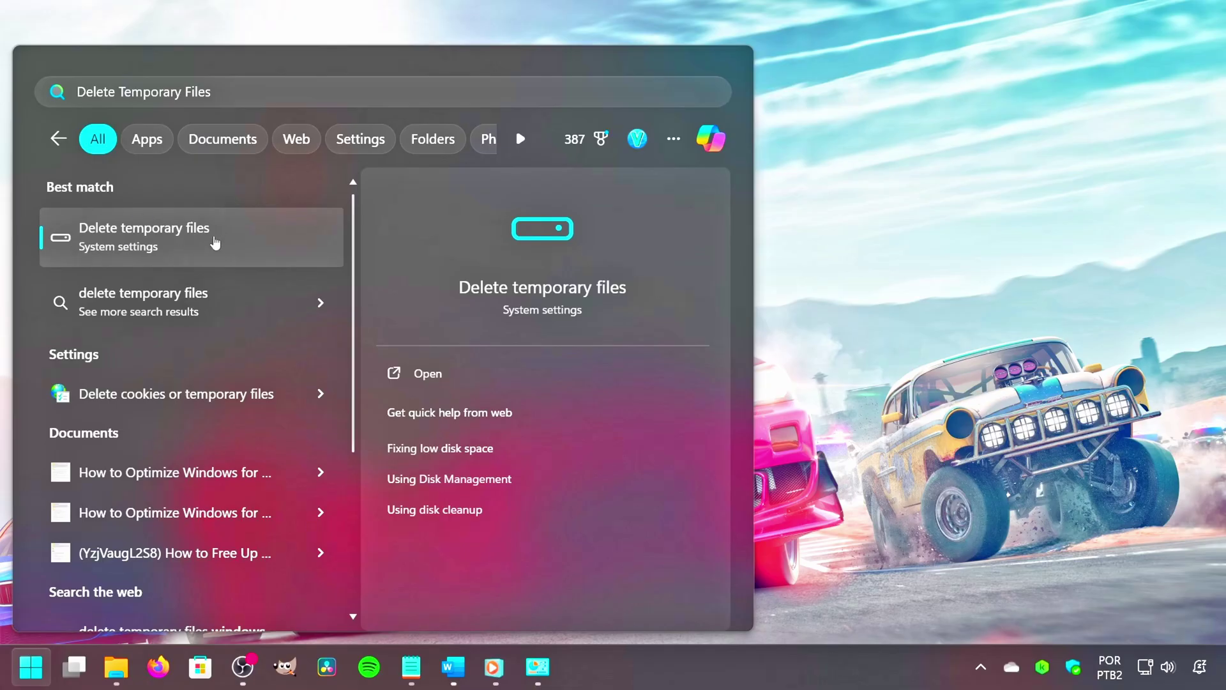
Review the 1.14 GB of selected temporary files in Storage settings and choose Remove files
{"action": "left_click", "coordinate": [241, 241]}
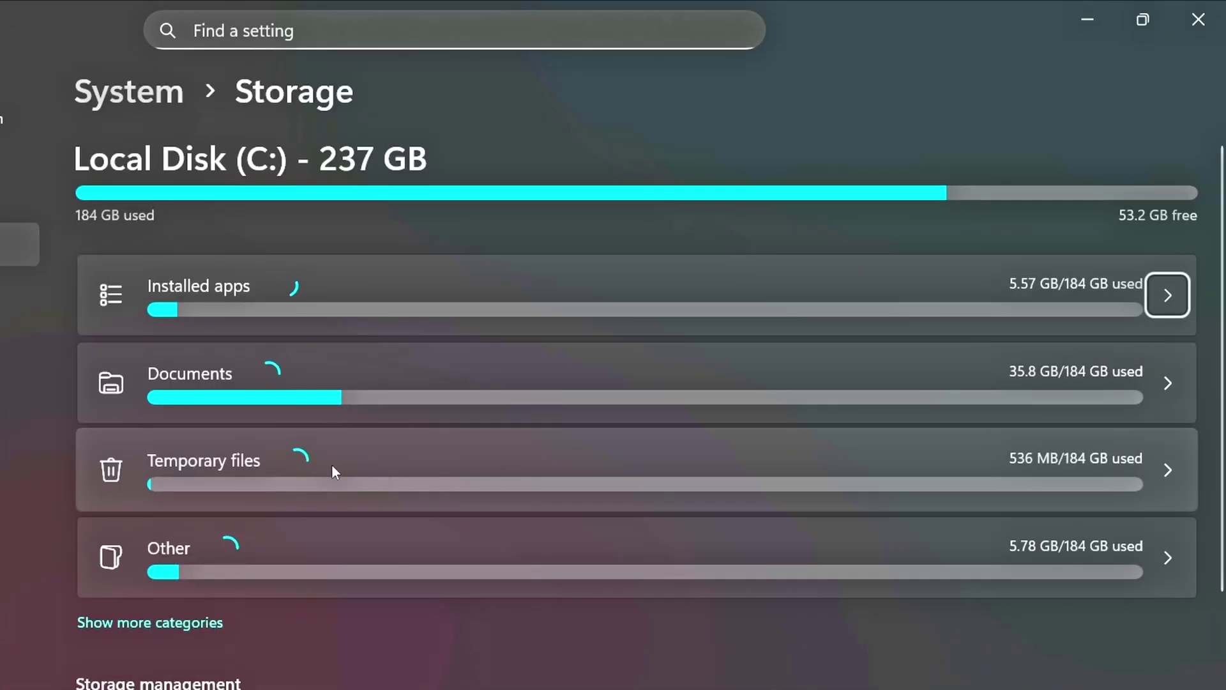
{"action": "left_click", "coordinate": [351, 461]}
{"action": "scroll", "coordinate": [350, 459], "scroll_direction": "down", "scroll_amount": 6}
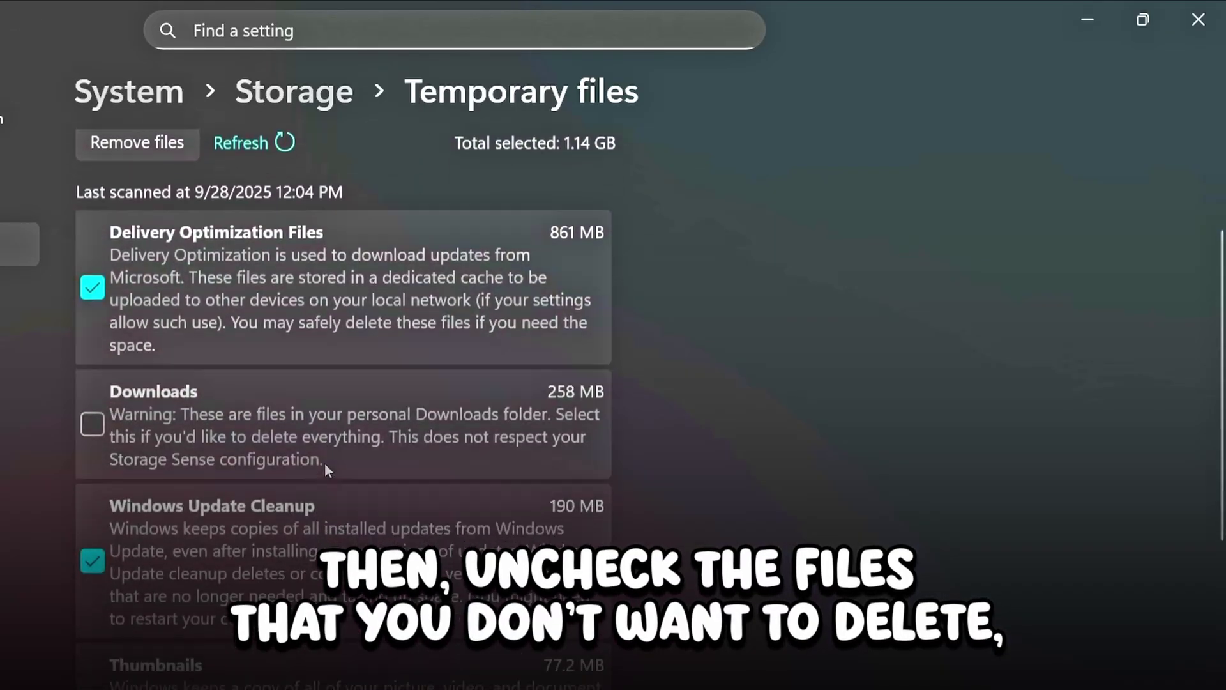
{"action": "scroll", "coordinate": [383, 300], "scroll_direction": "down", "scroll_amount": 2}
{"action": "scroll", "coordinate": [327, 312], "scroll_direction": "down", "scroll_amount": 3}
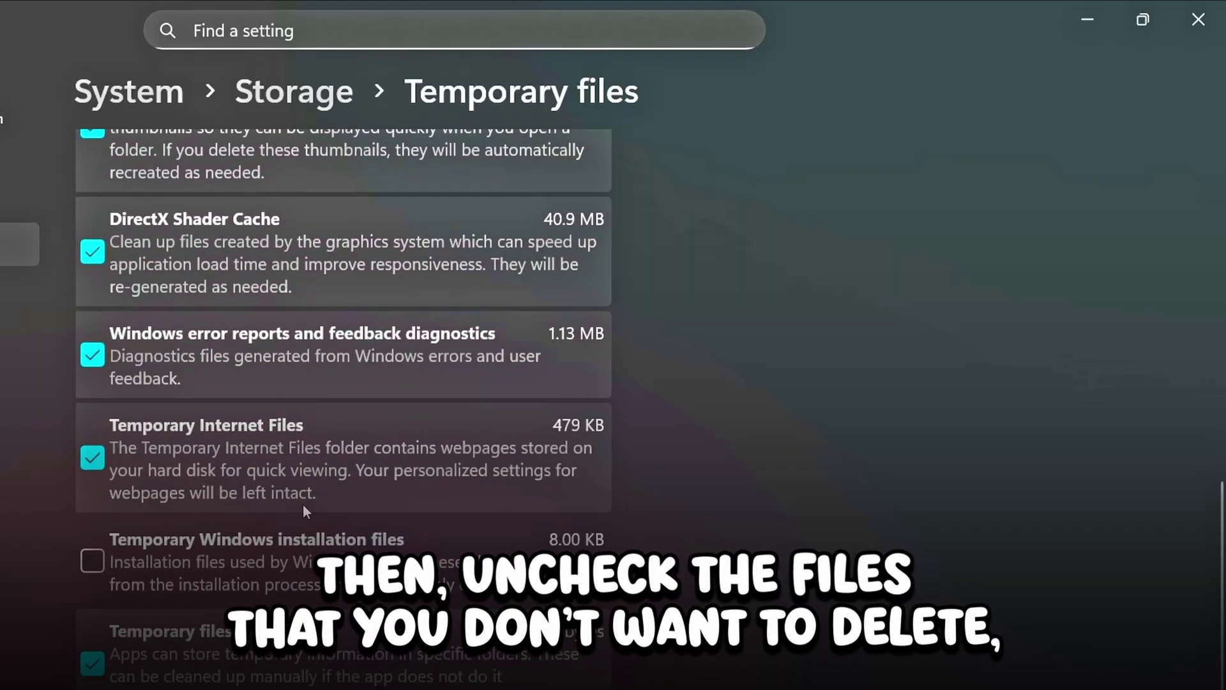
{"action": "scroll", "coordinate": [249, 544], "scroll_direction": "up", "scroll_amount": 2}
{"action": "scroll", "coordinate": [254, 544], "scroll_direction": "up", "scroll_amount": 6}
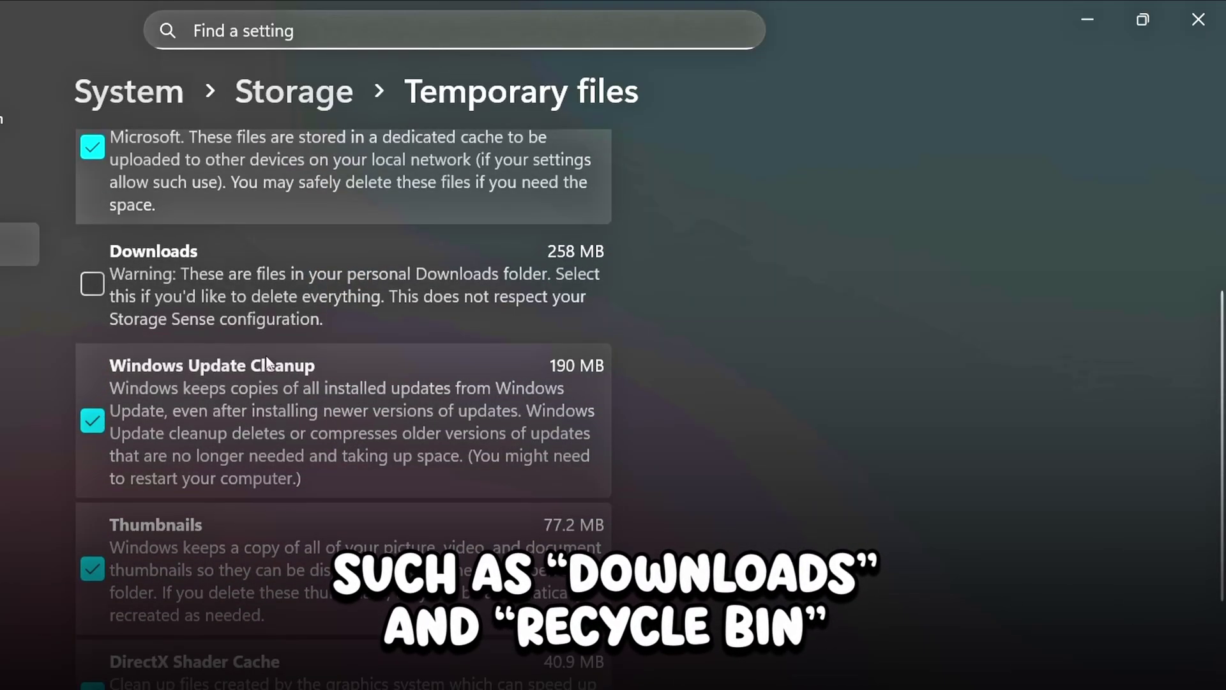
{"action": "scroll", "coordinate": [249, 402], "scroll_direction": "down", "scroll_amount": 7}
{"action": "scroll", "coordinate": [254, 385], "scroll_direction": "down", "scroll_amount": 3}
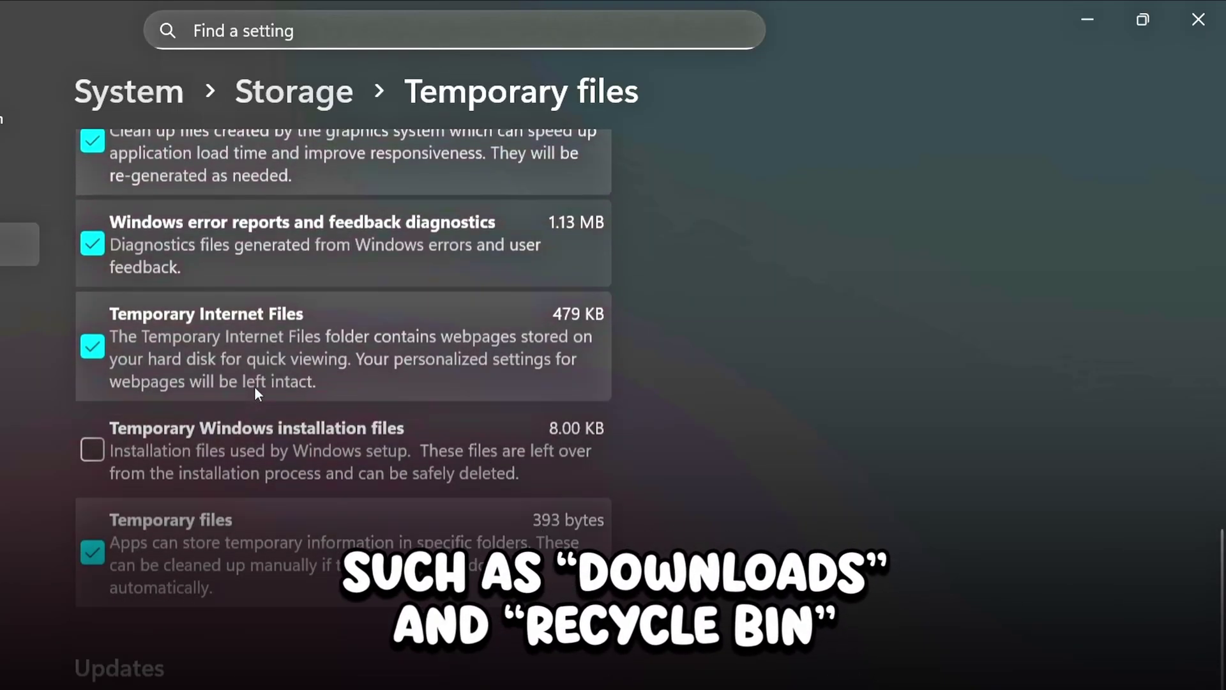
{"action": "scroll", "coordinate": [264, 396], "scroll_direction": "up", "scroll_amount": 8}
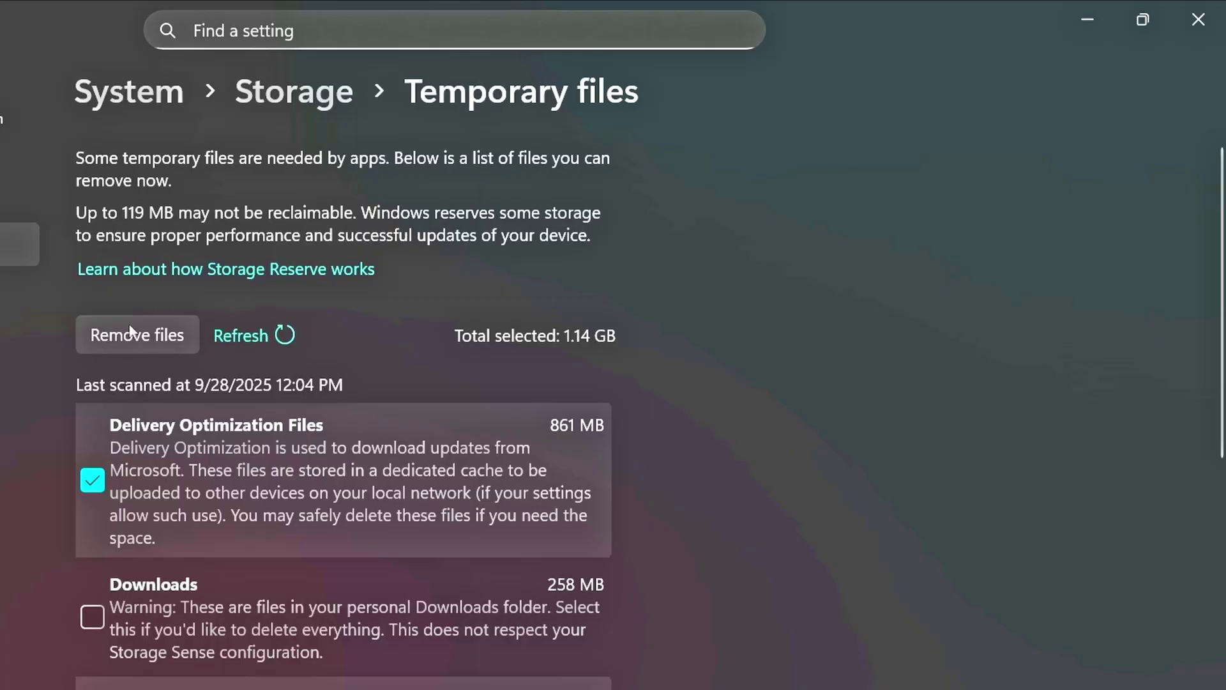
{"action": "left_click", "coordinate": [131, 331]}
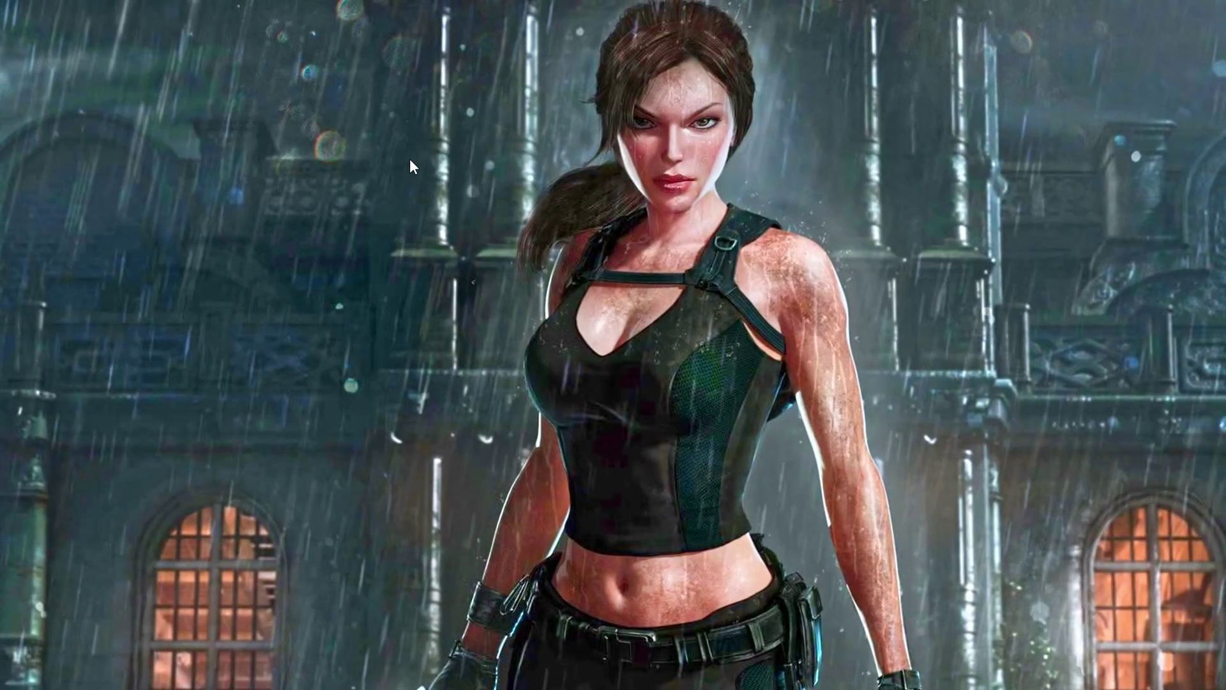
Check the refresh rate options in advanced display settings, leaving it at 144 Hz
{"action": "right_click", "coordinate": [411, 166]}
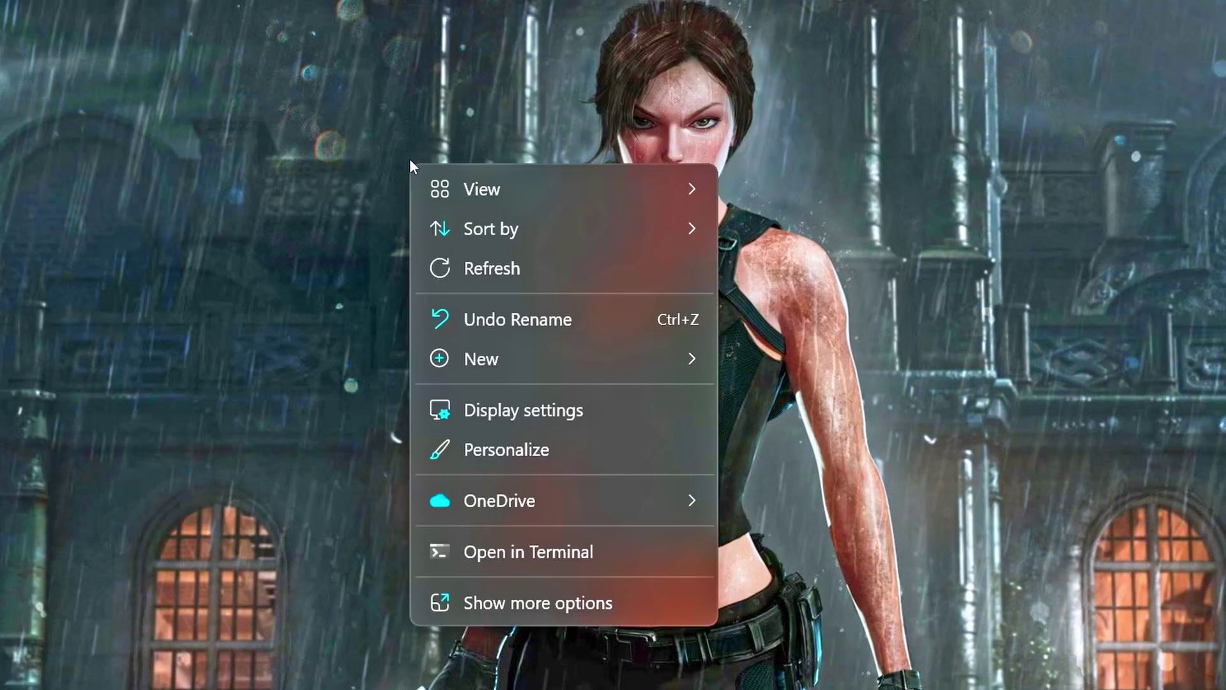
{"action": "left_click", "coordinate": [593, 414]}
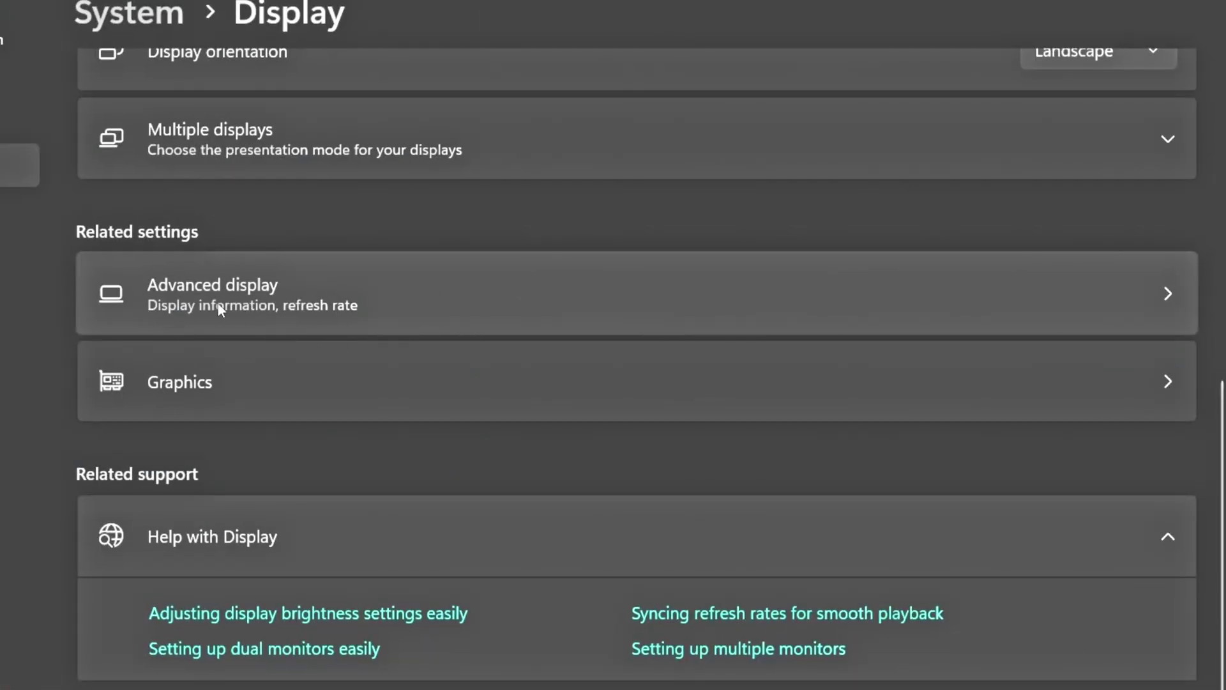
{"action": "left_click", "coordinate": [357, 300]}
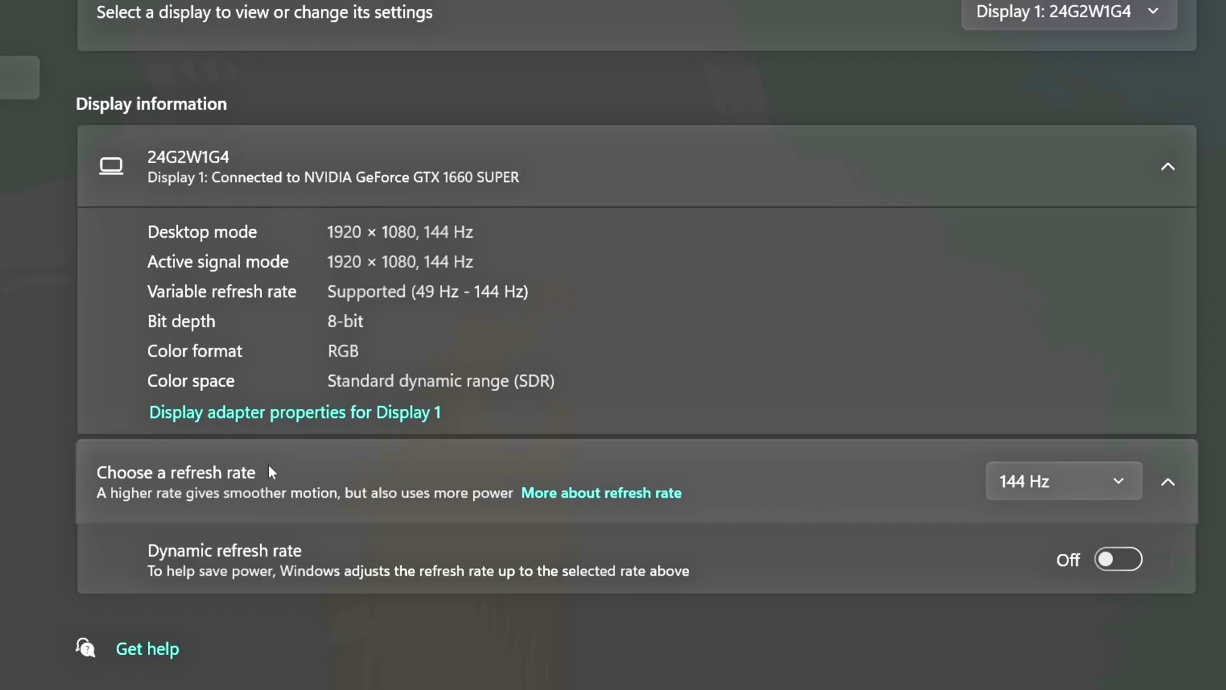
{"action": "left_click", "coordinate": [1040, 482]}
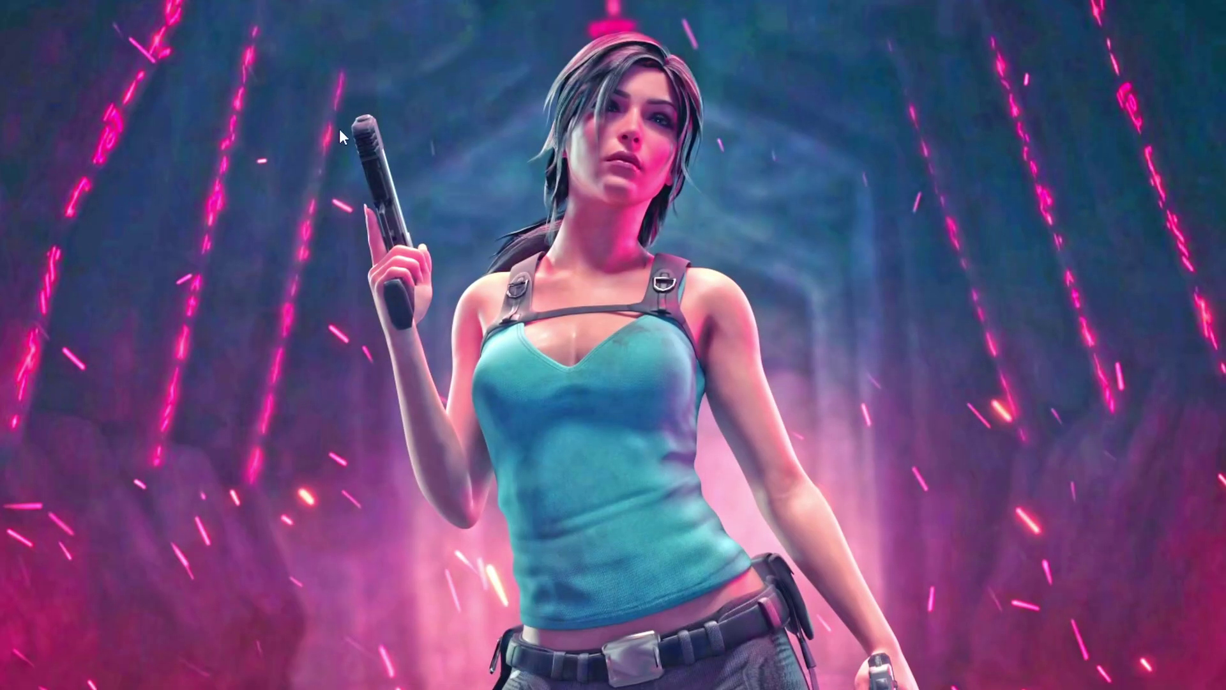
Turn Transparency effects off in Personalization > Colors
{"action": "right_click", "coordinate": [385, 148]}
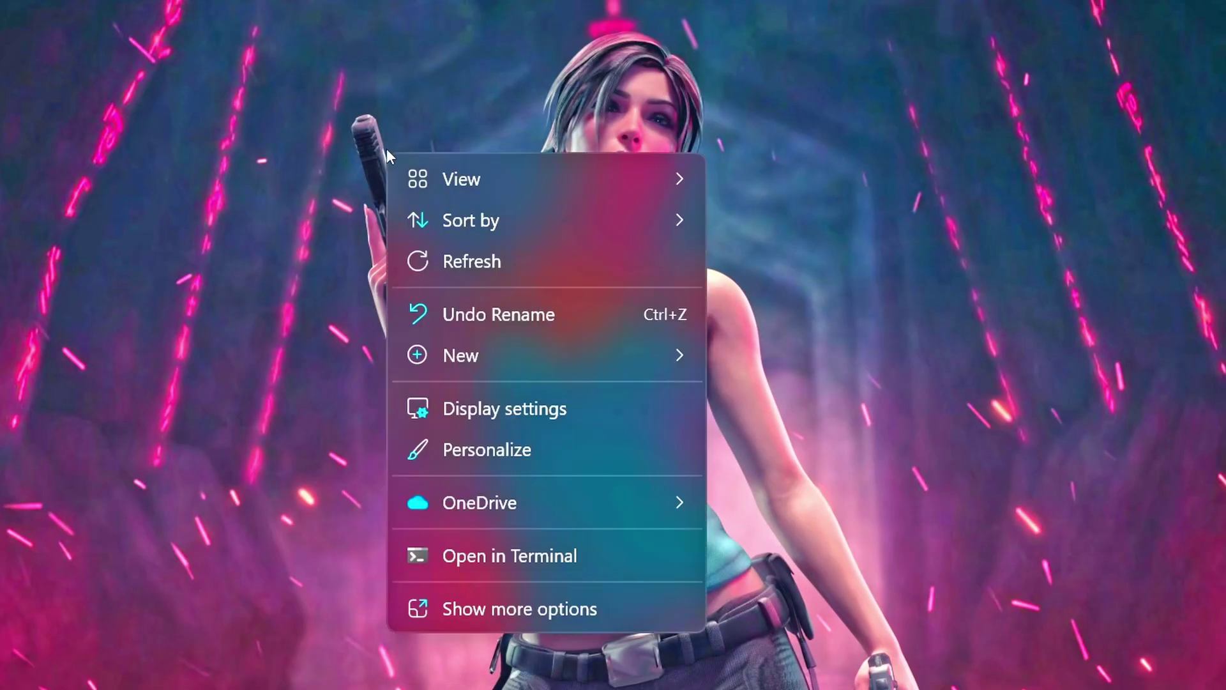
{"action": "left_click", "coordinate": [541, 449]}
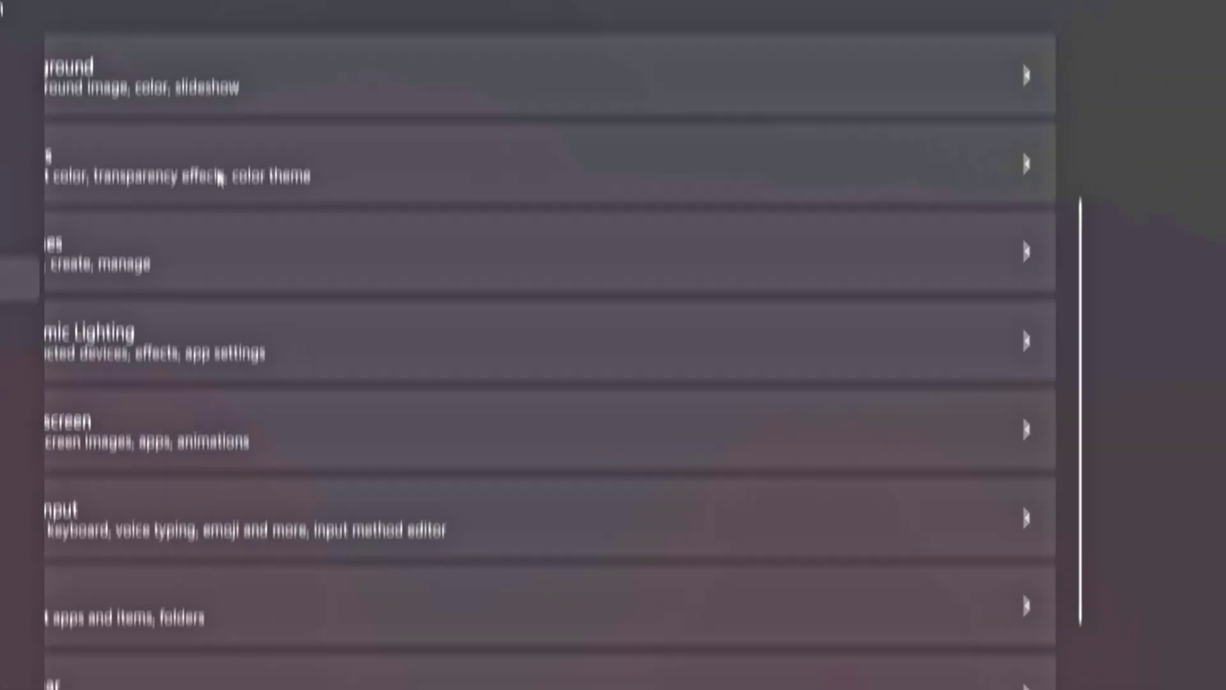
{"action": "left_click", "coordinate": [219, 178]}
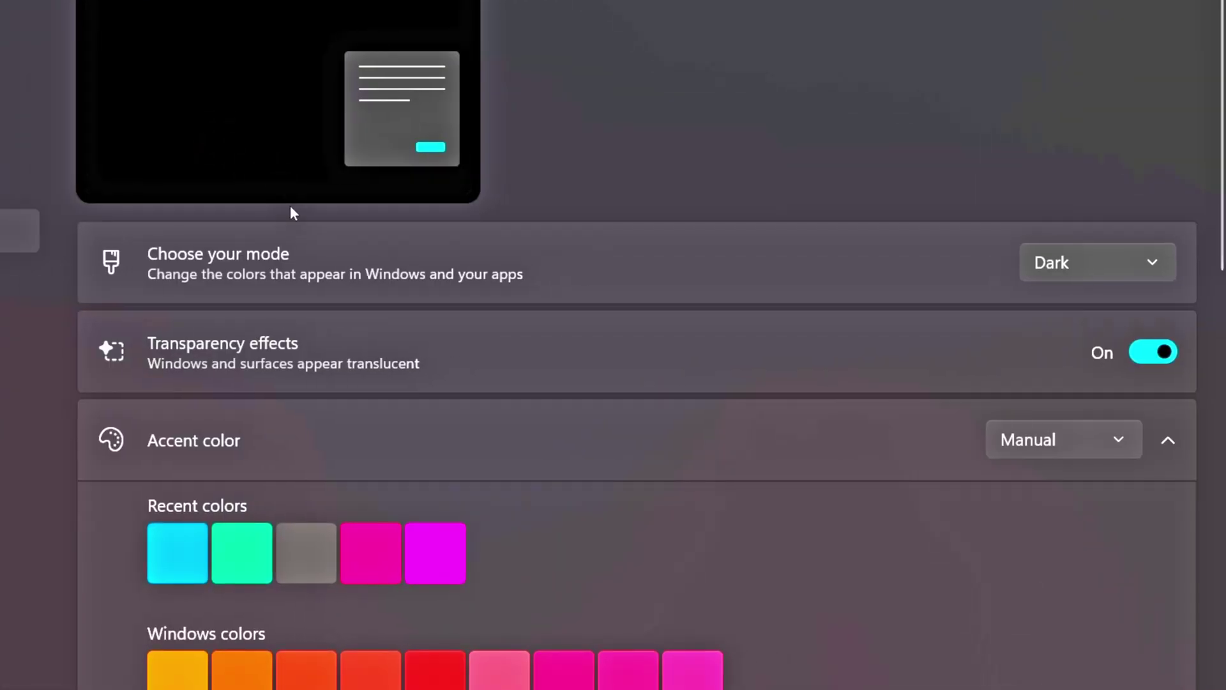
{"action": "left_click", "coordinate": [1093, 352]}
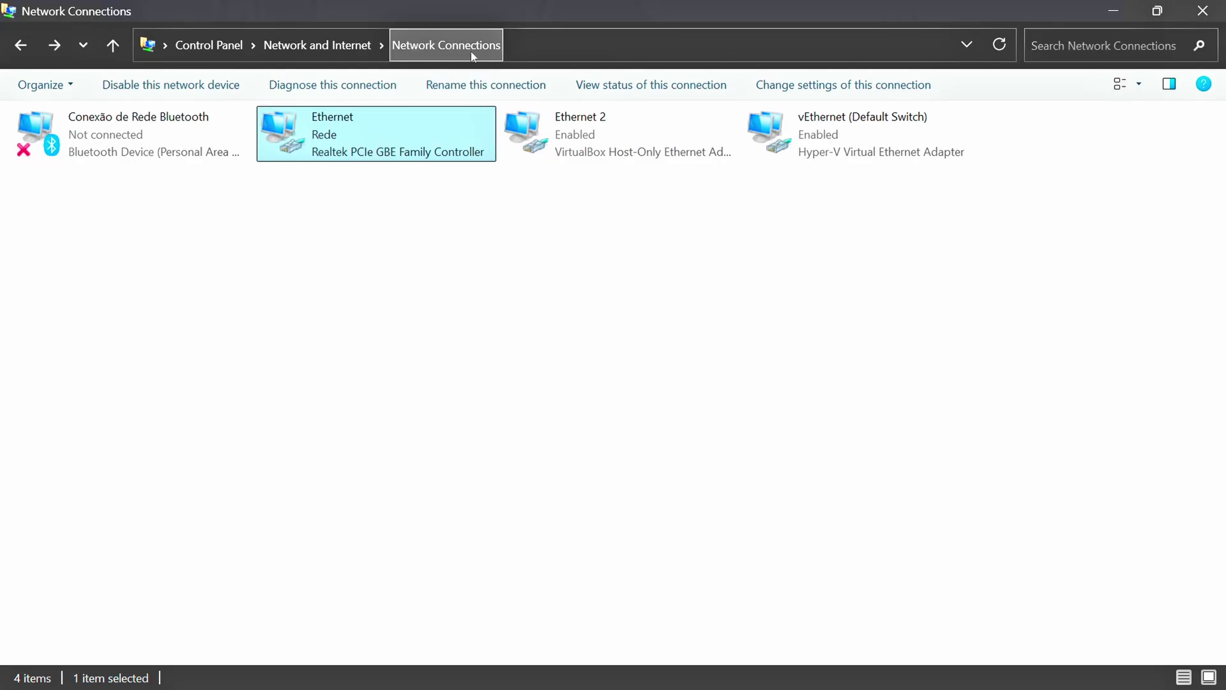
Stop Windows from turning off the Ethernet adapter to save power
{"action": "right_click", "coordinate": [380, 128]}
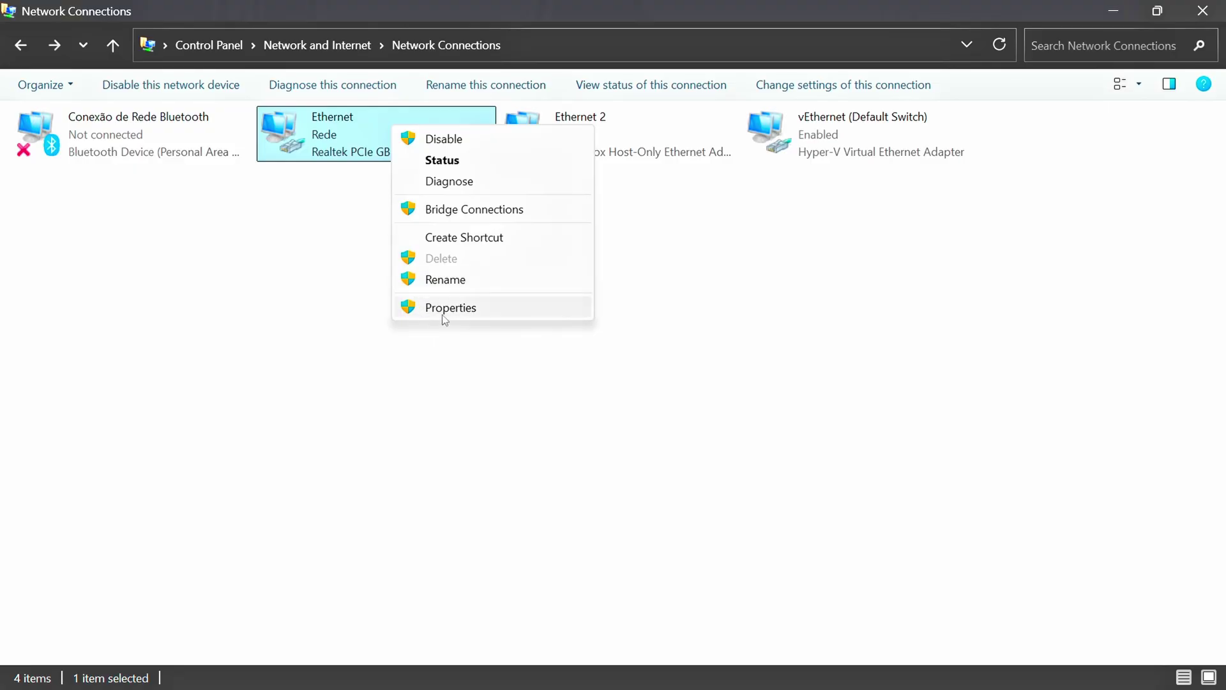
{"action": "left_click", "coordinate": [465, 310]}
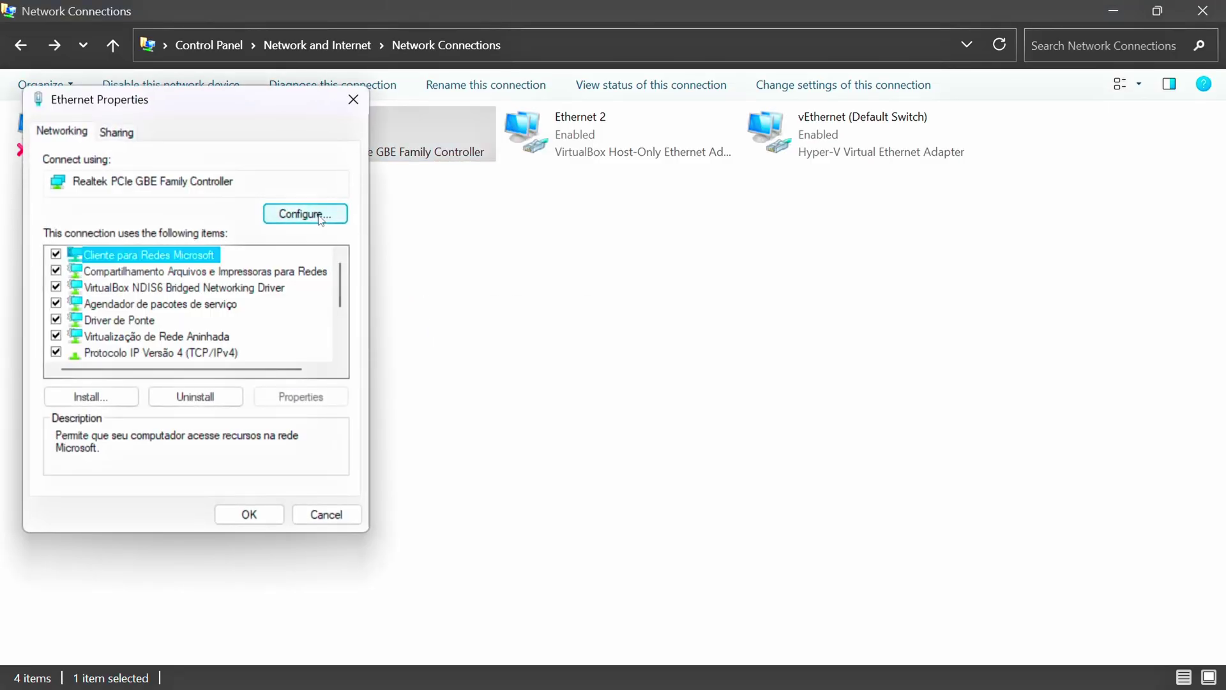
{"action": "left_click", "coordinate": [304, 215]}
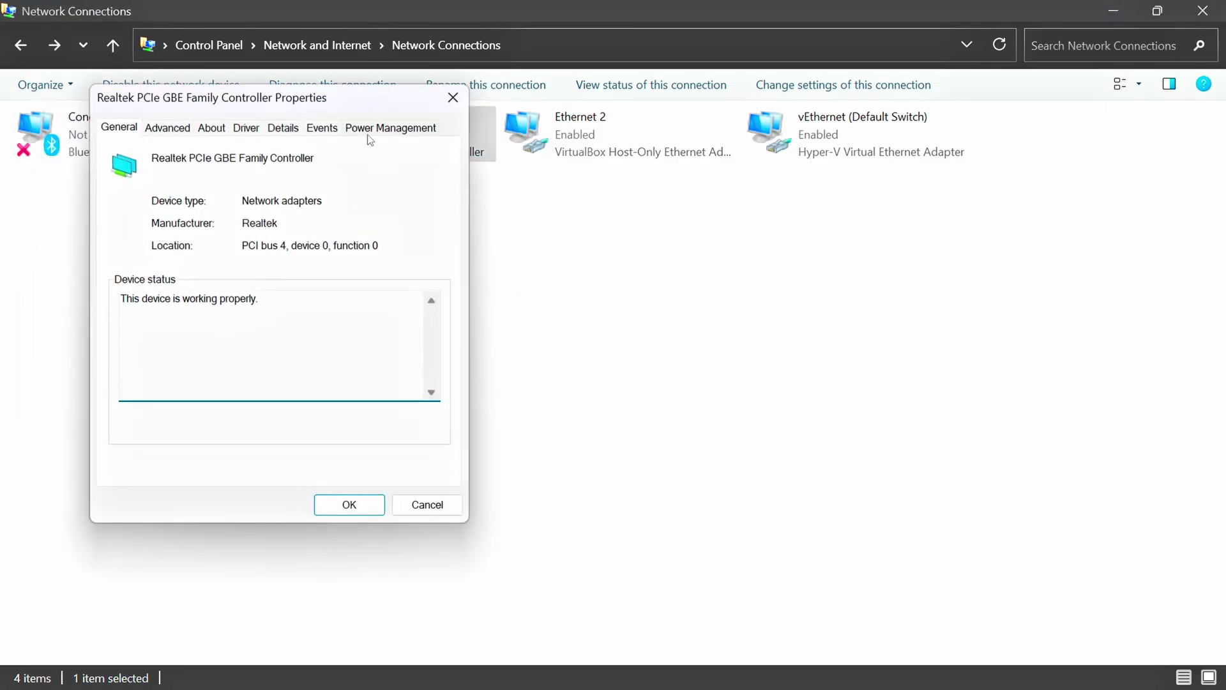
{"action": "left_click", "coordinate": [395, 131]}
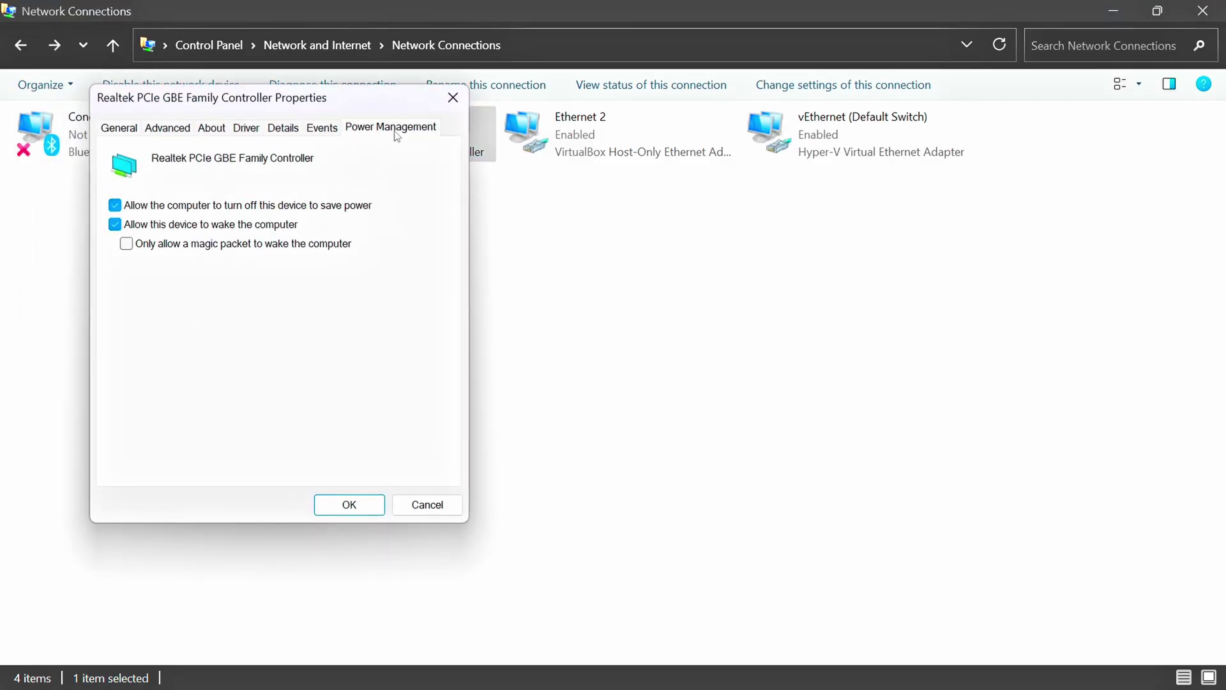
{"action": "left_click", "coordinate": [115, 206]}
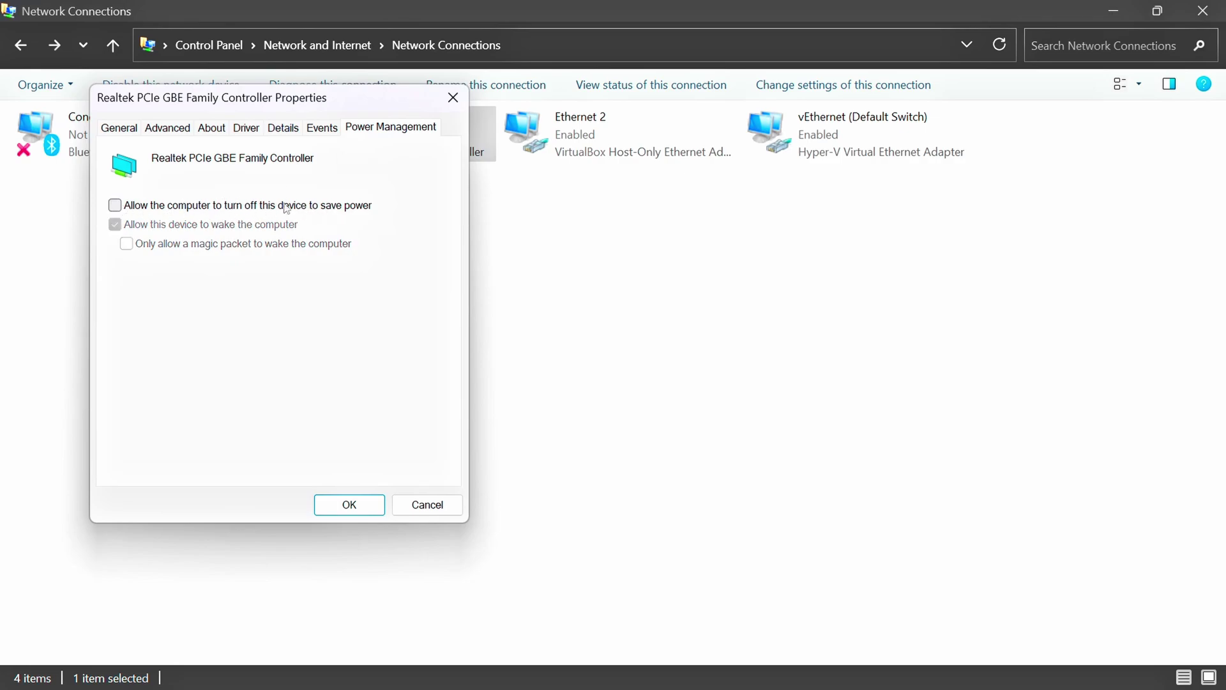
Set the adapter's Energia Eficiente Ethernet property to Desactivado and confirm with OK
{"action": "left_click", "coordinate": [168, 128]}
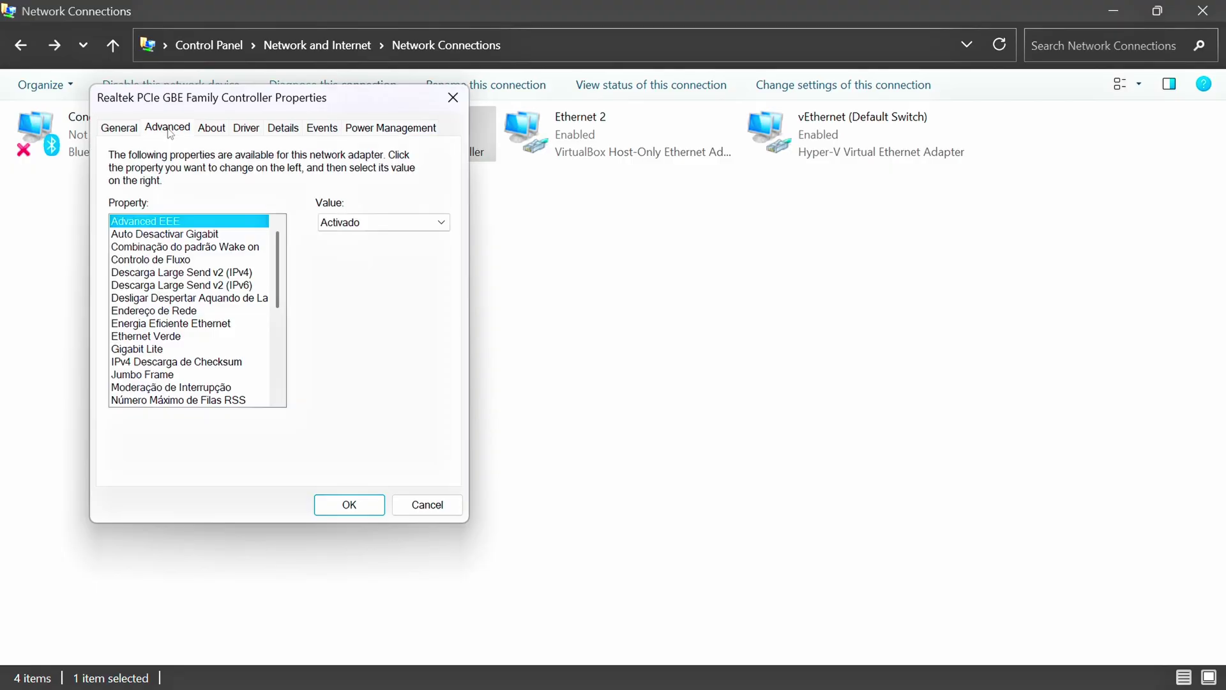
{"action": "left_click", "coordinate": [136, 324]}
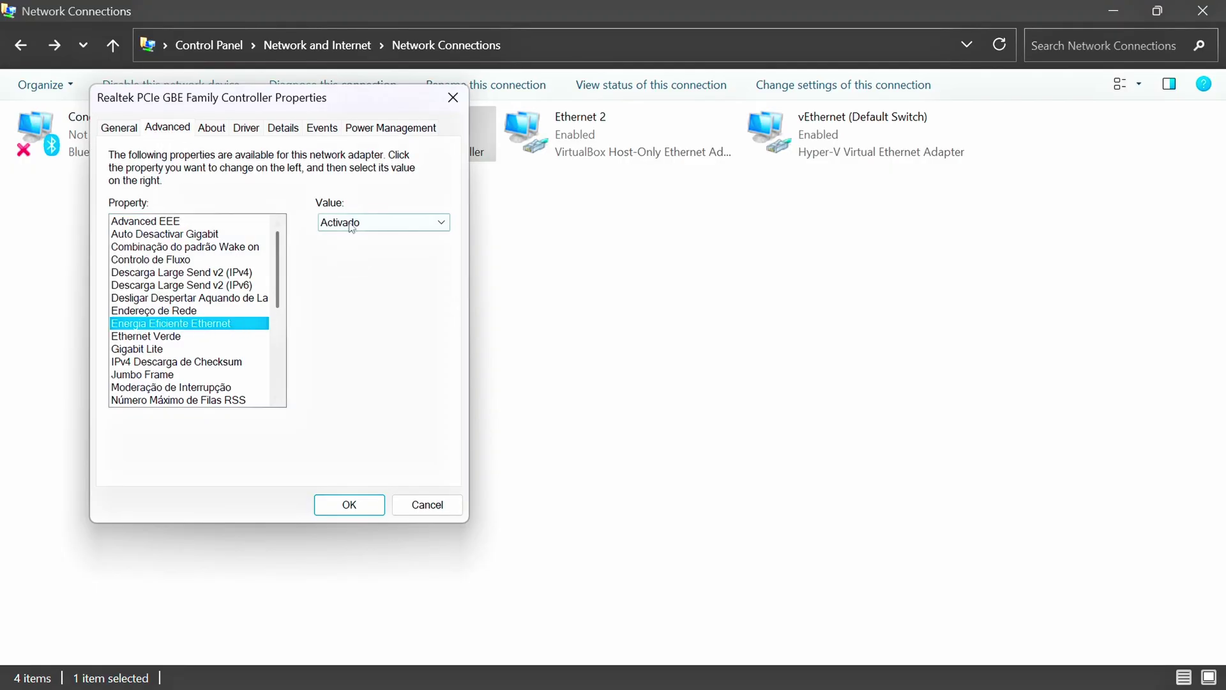
{"action": "left_click", "coordinate": [383, 222]}
{"action": "left_click", "coordinate": [367, 252]}
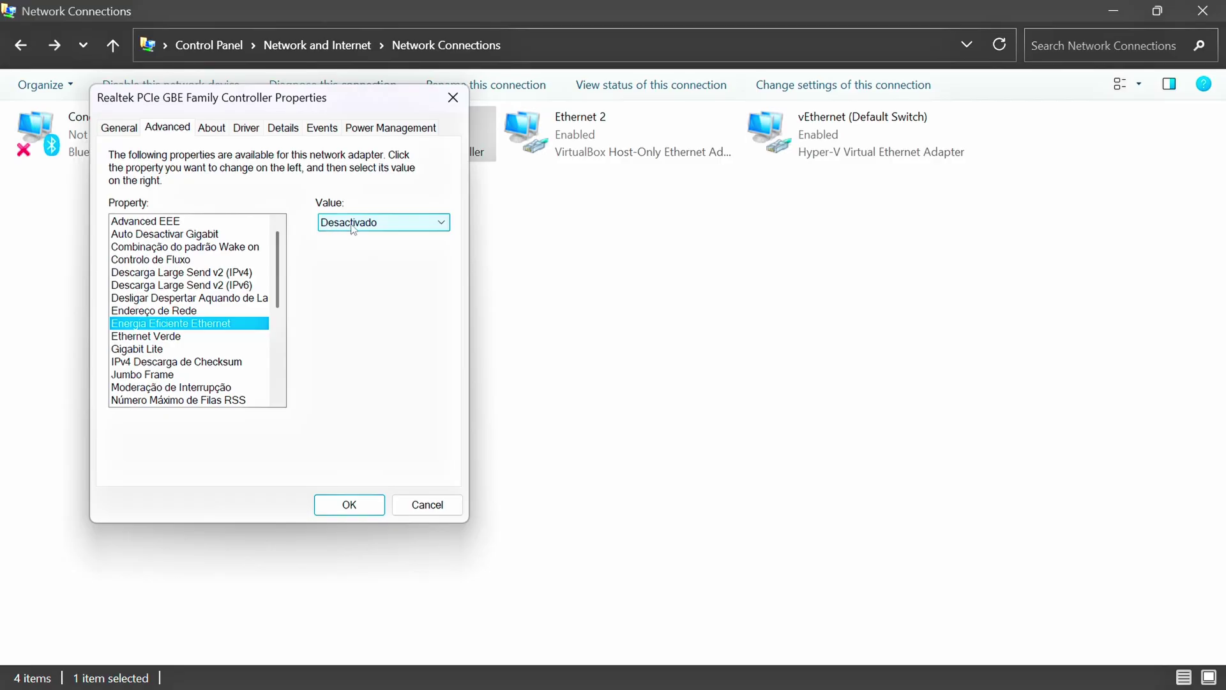
{"action": "left_click", "coordinate": [347, 504]}
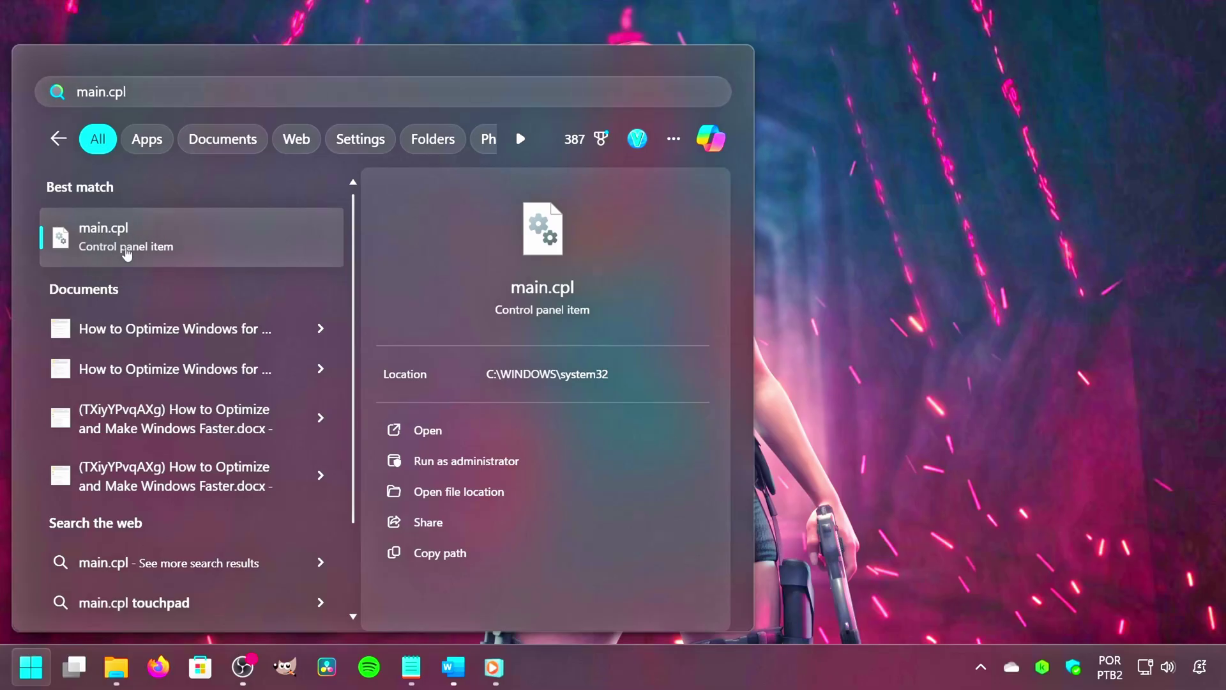
Open Mouse Properties (main.cpl) and show its Pointer Options tab
{"action": "left_click", "coordinate": [180, 245]}
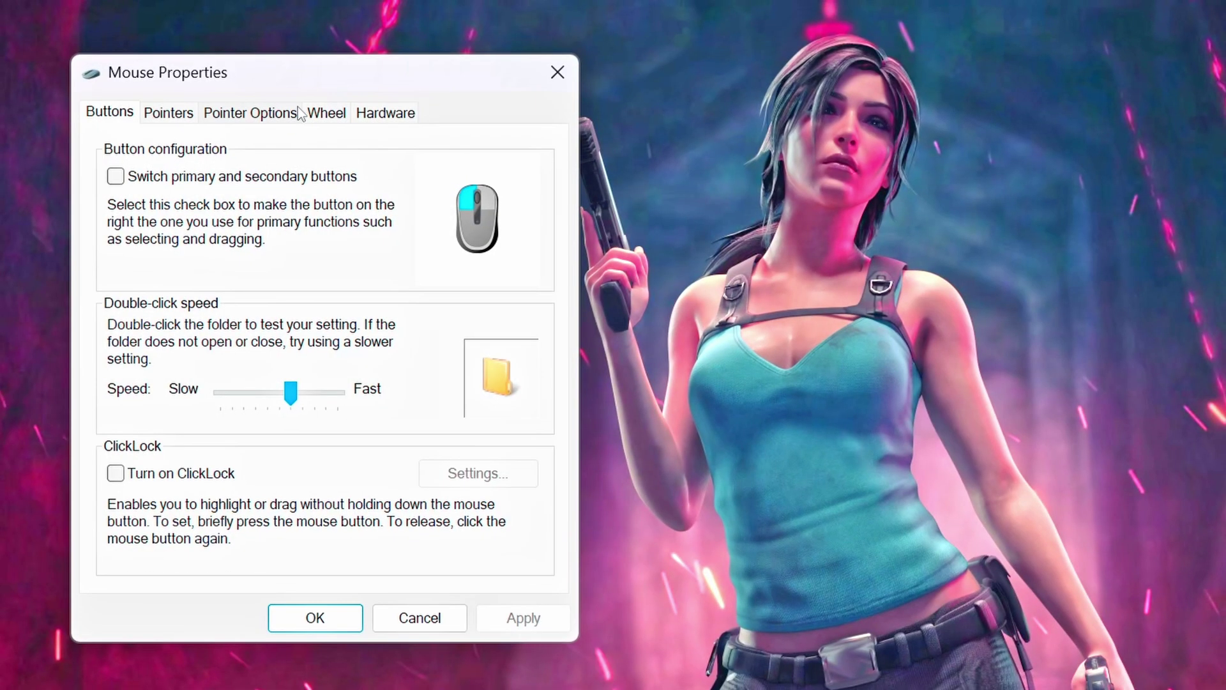
{"action": "left_click", "coordinate": [255, 115]}
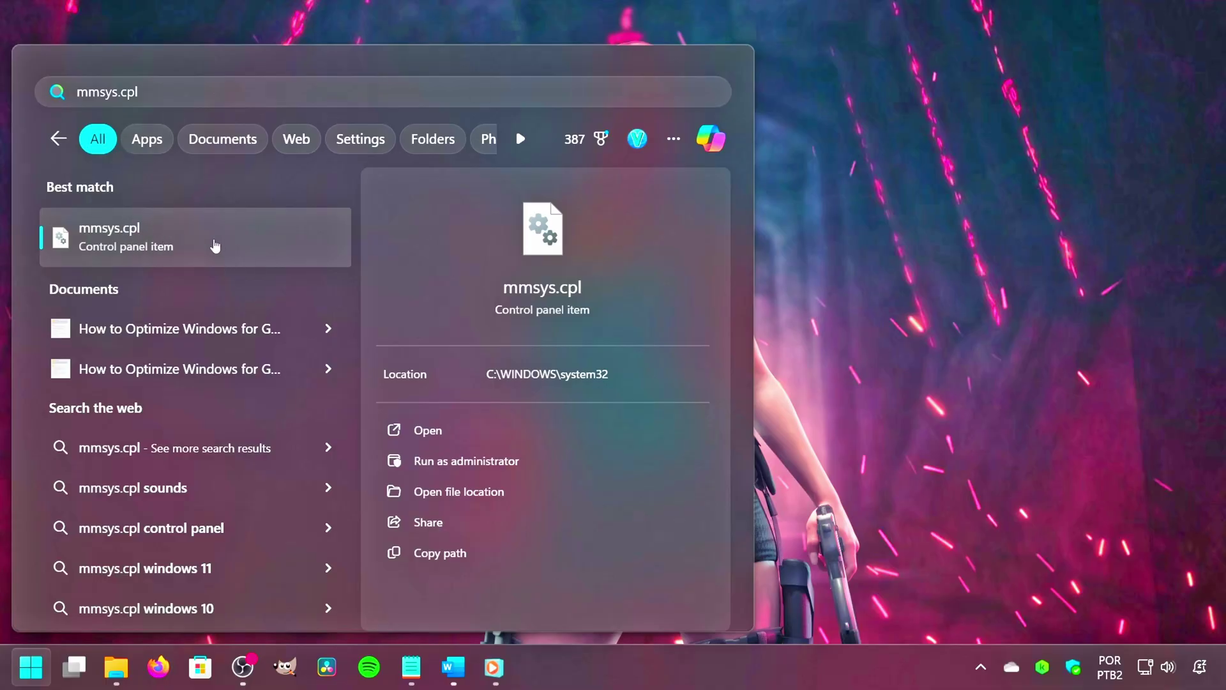
Open the 24G2W1G4 playback device's Advanced tab and list its default sample rate formats
{"action": "left_click", "coordinate": [213, 247]}
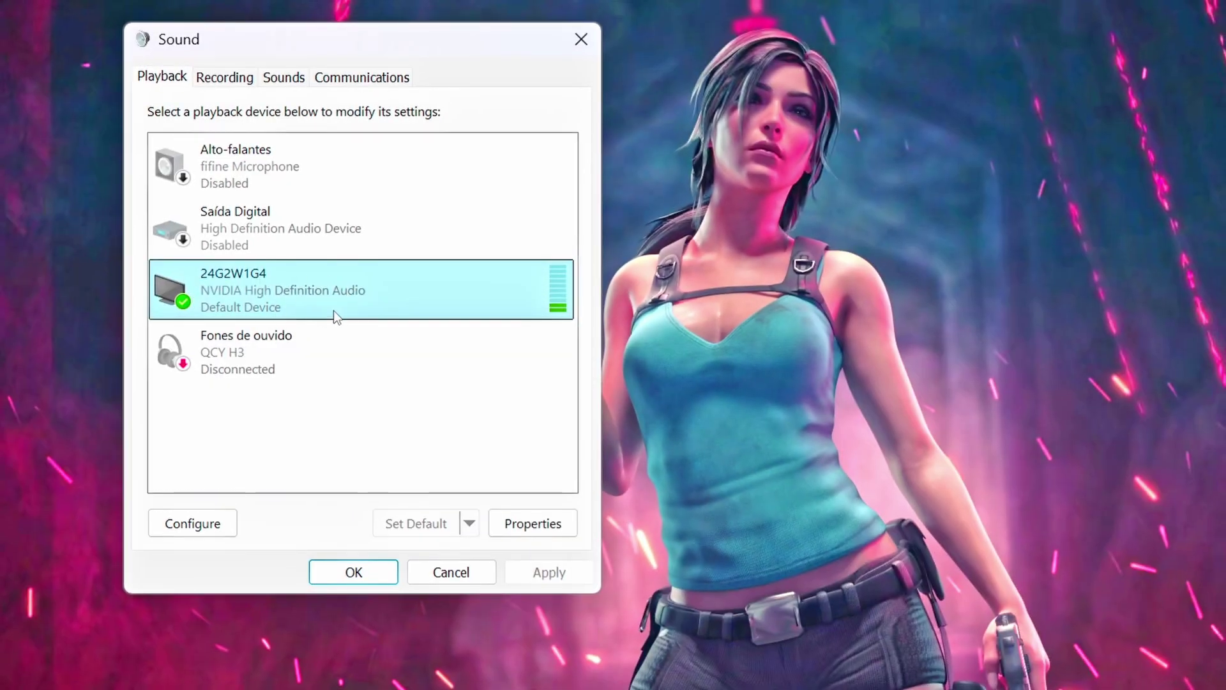
{"action": "double_click", "coordinate": [447, 294]}
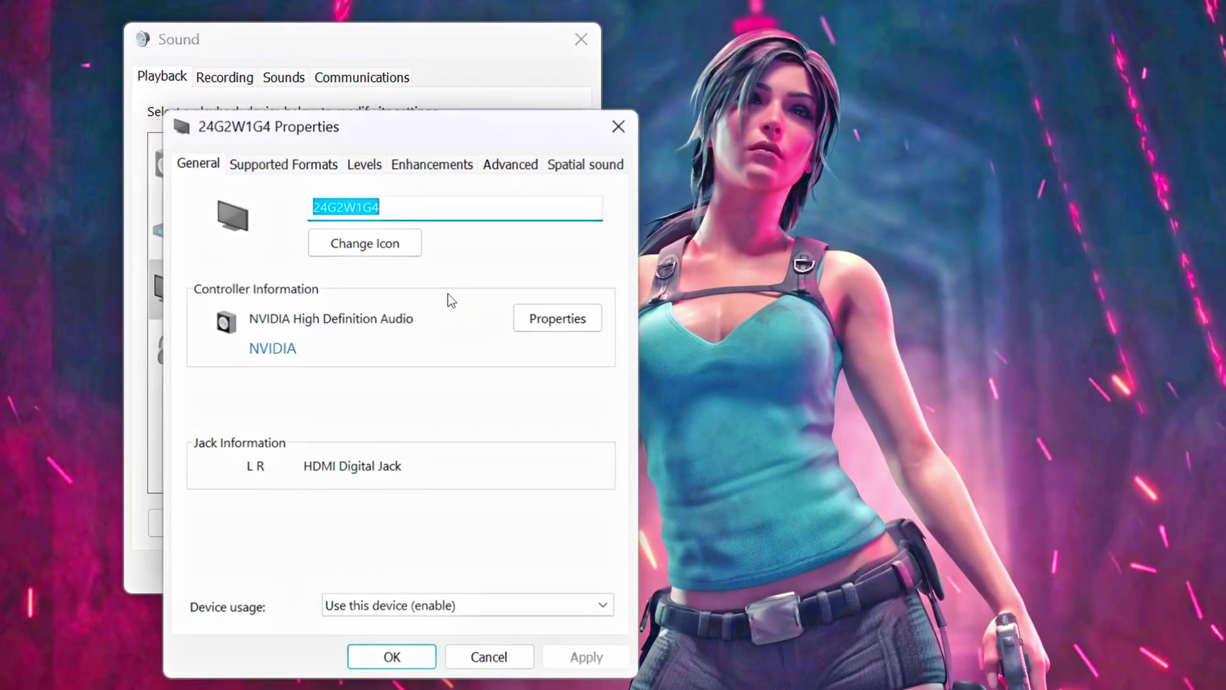
{"action": "left_click", "coordinate": [501, 168]}
{"action": "left_click", "coordinate": [323, 278]}
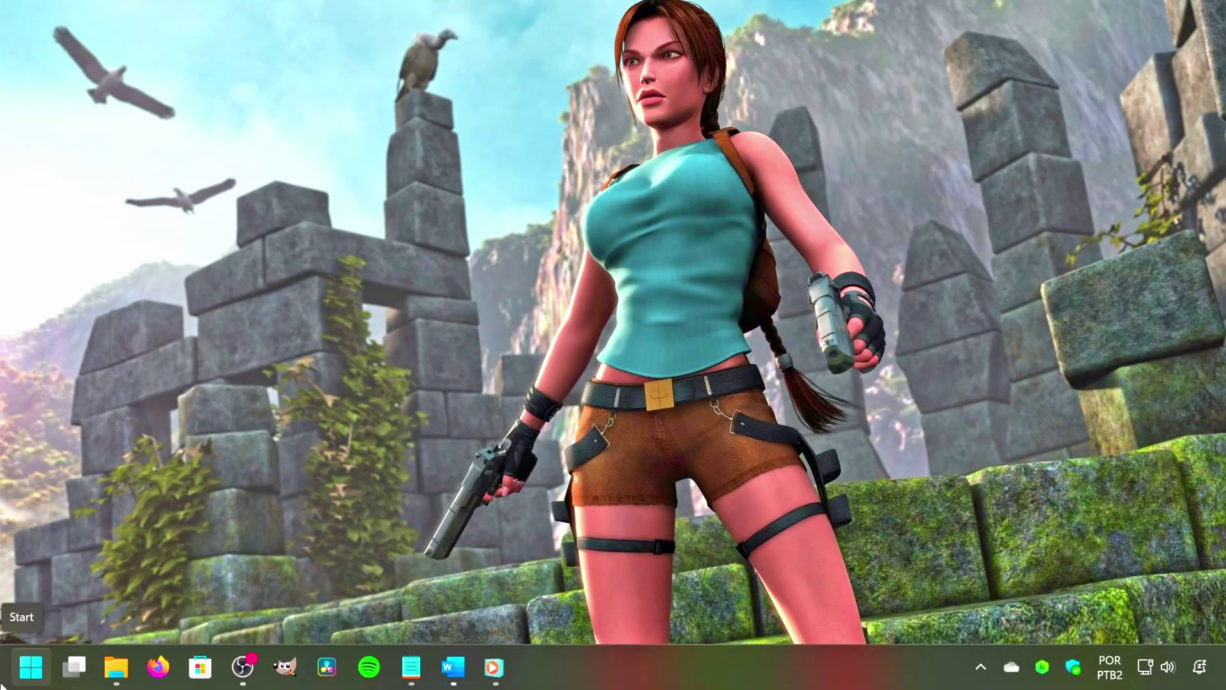
Open Device Manager from the Win+X menu and expand System devices
{"action": "right_click", "coordinate": [16, 684]}
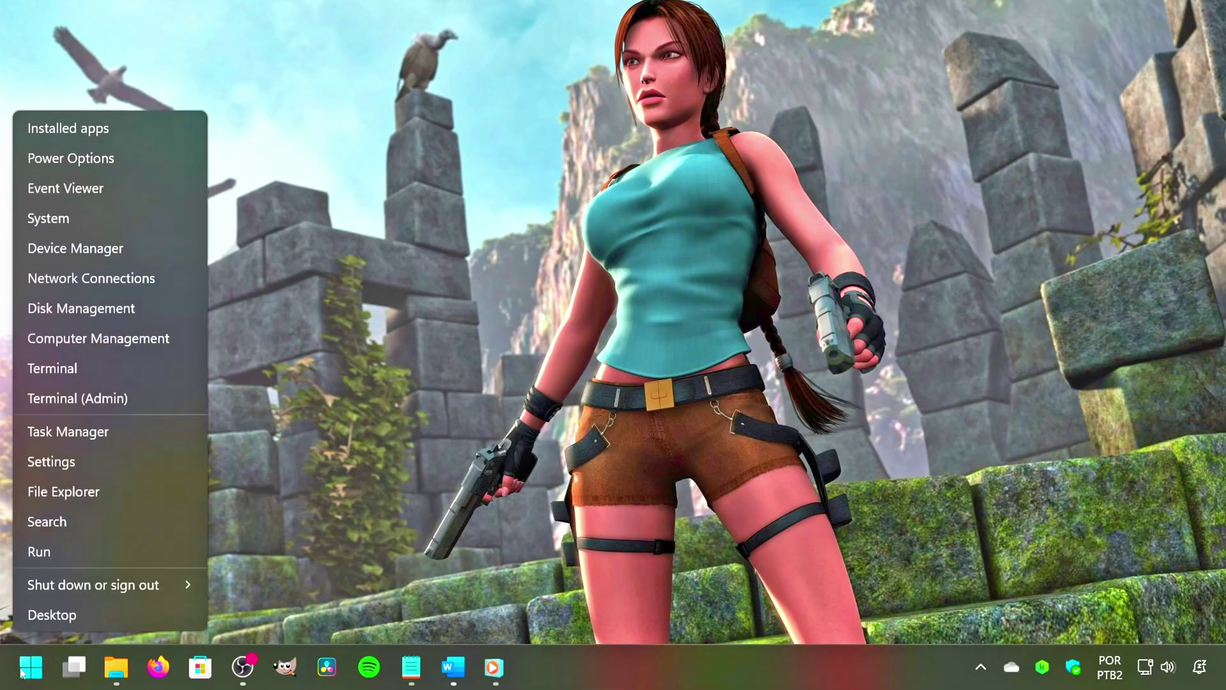
{"action": "left_click", "coordinate": [145, 249]}
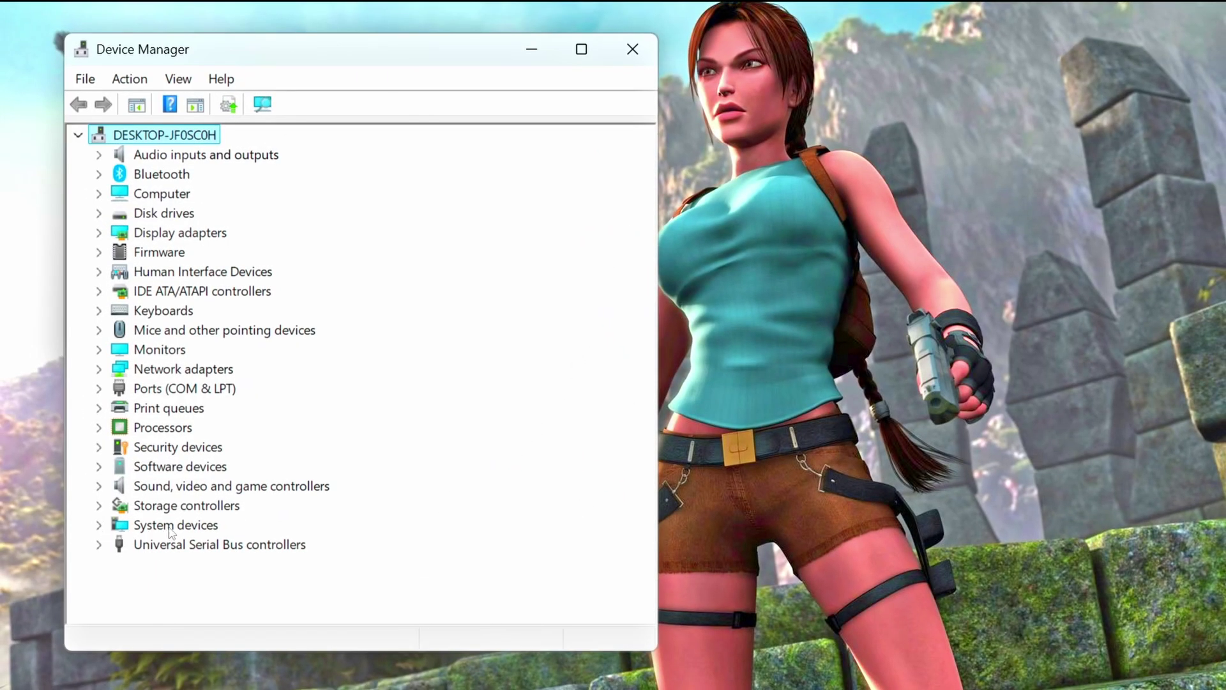
{"action": "left_click", "coordinate": [99, 525]}
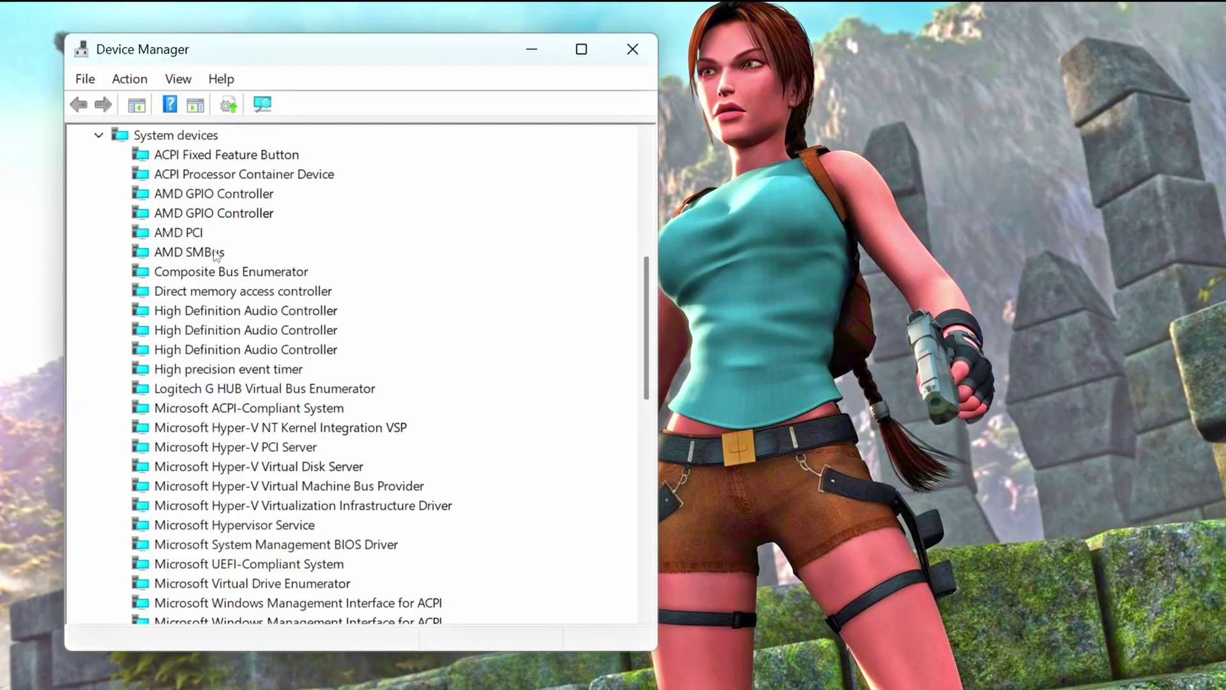
Disable the High precision event timer device
{"action": "left_click", "coordinate": [216, 371]}
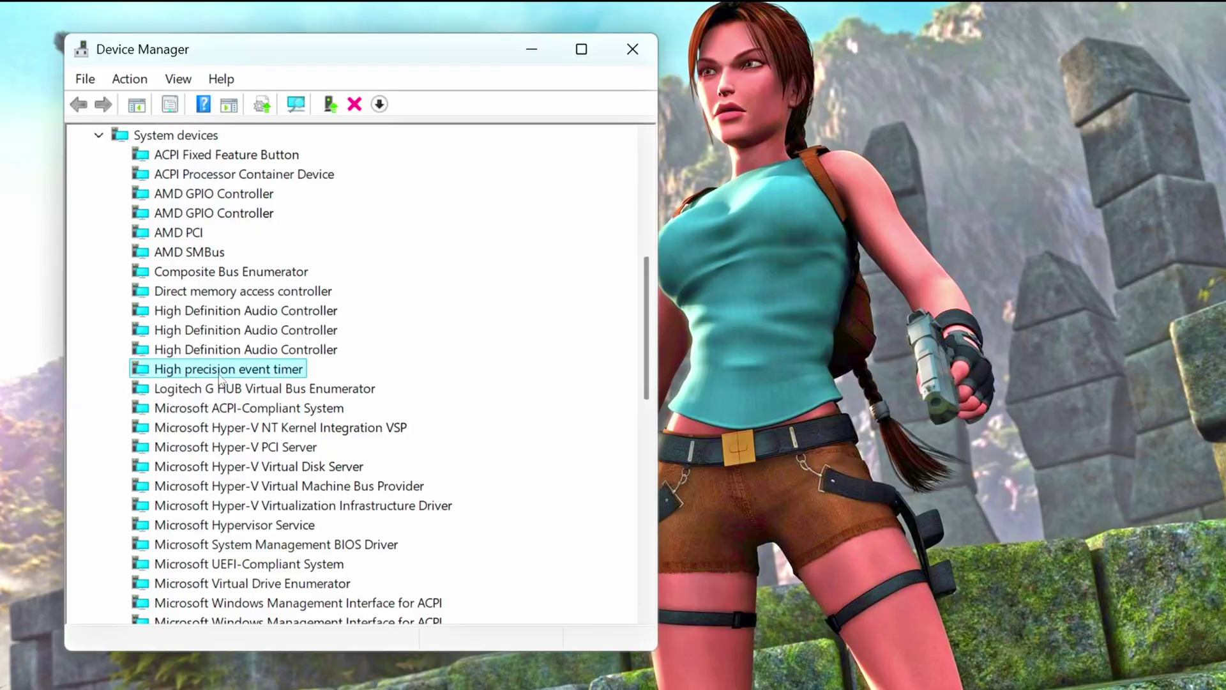
{"action": "right_click", "coordinate": [215, 376]}
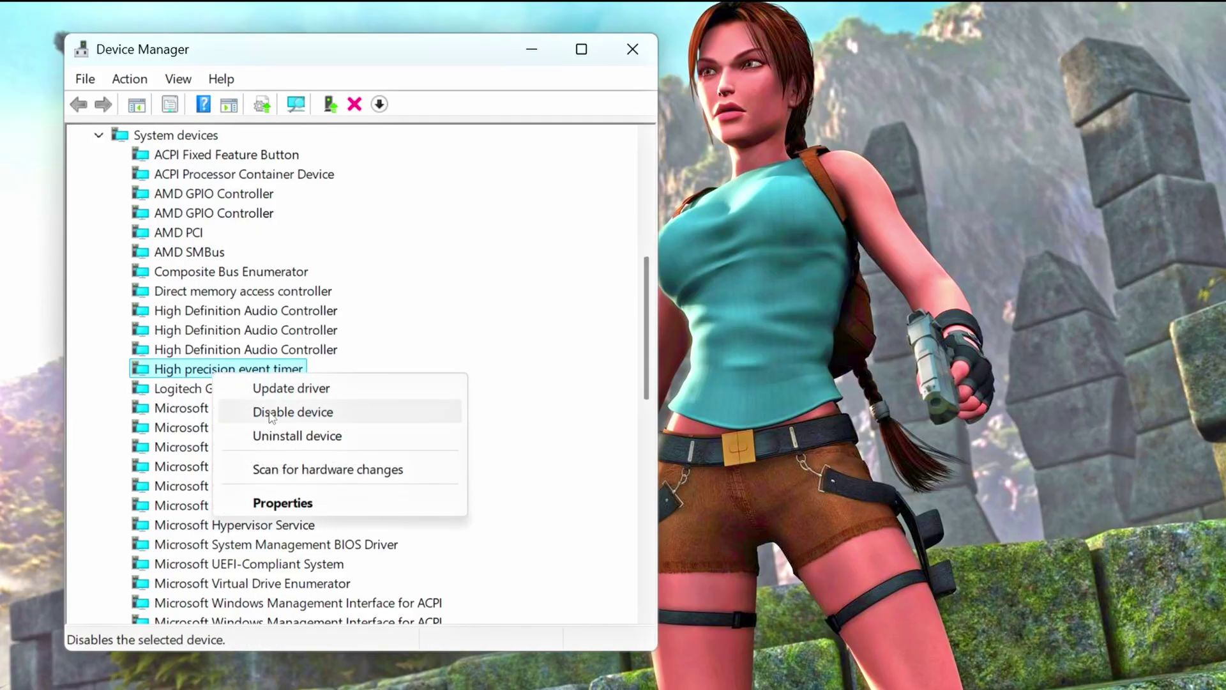
{"action": "left_click", "coordinate": [353, 416]}
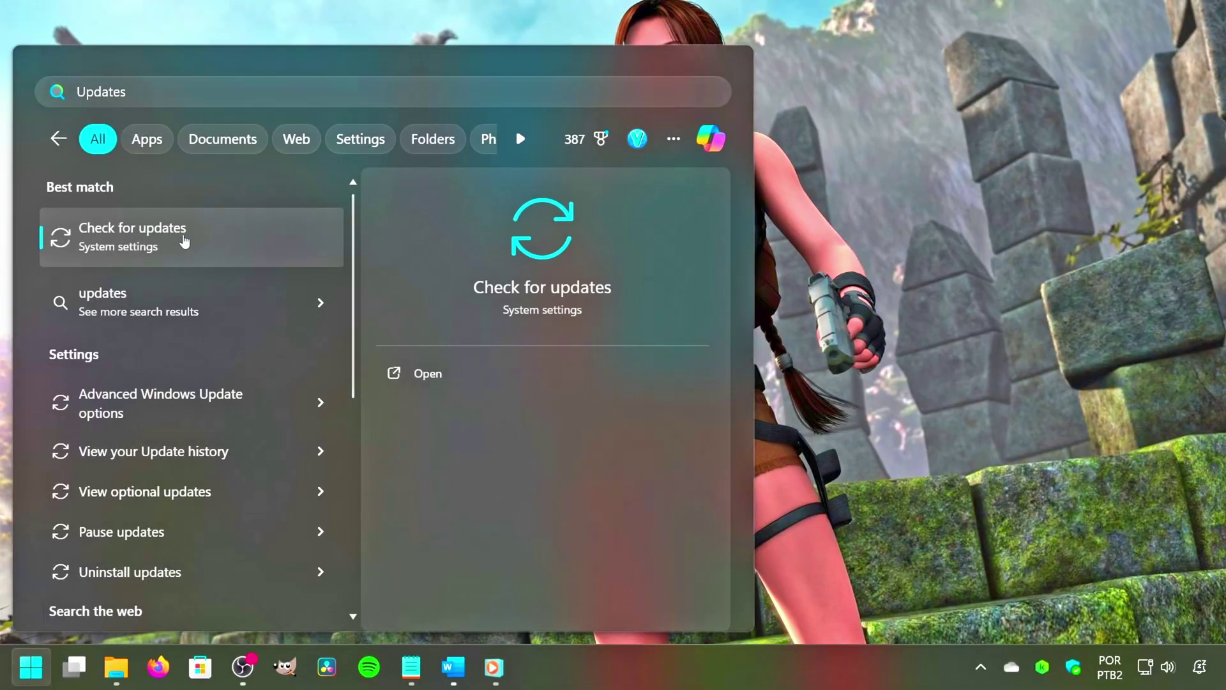
Install all pending updates, including the 2025-09 Cumulative Update KB5065426
{"action": "left_click", "coordinate": [256, 238]}
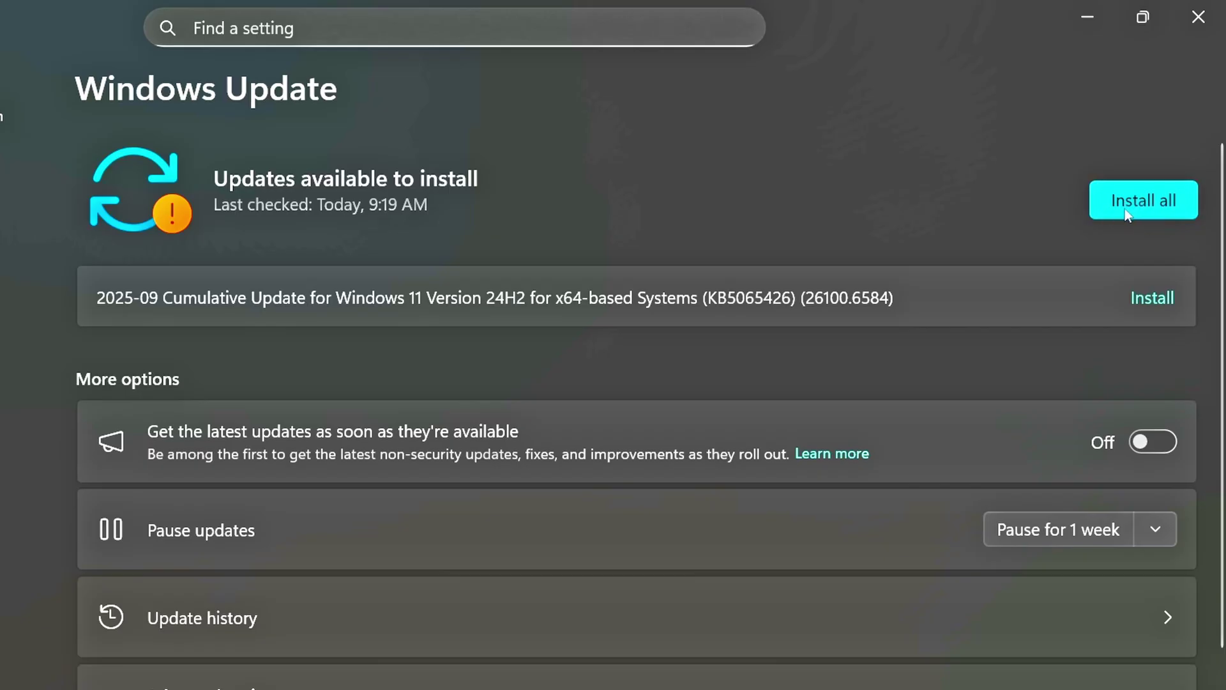
{"action": "left_click", "coordinate": [1128, 202]}
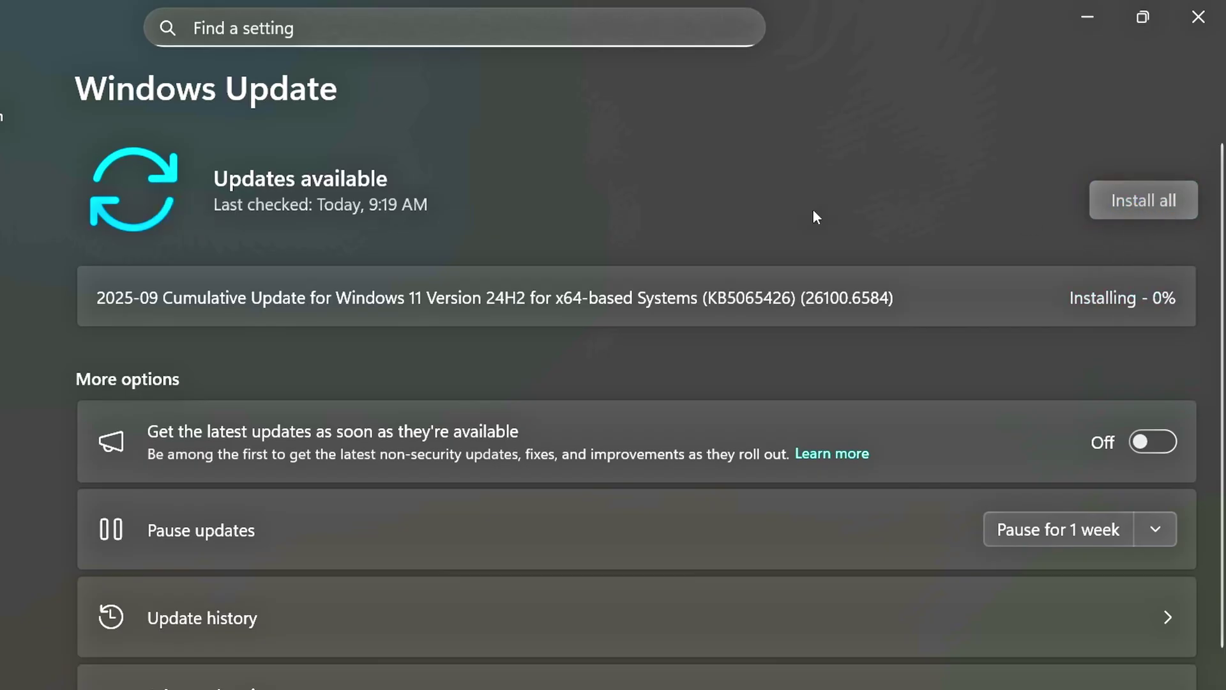